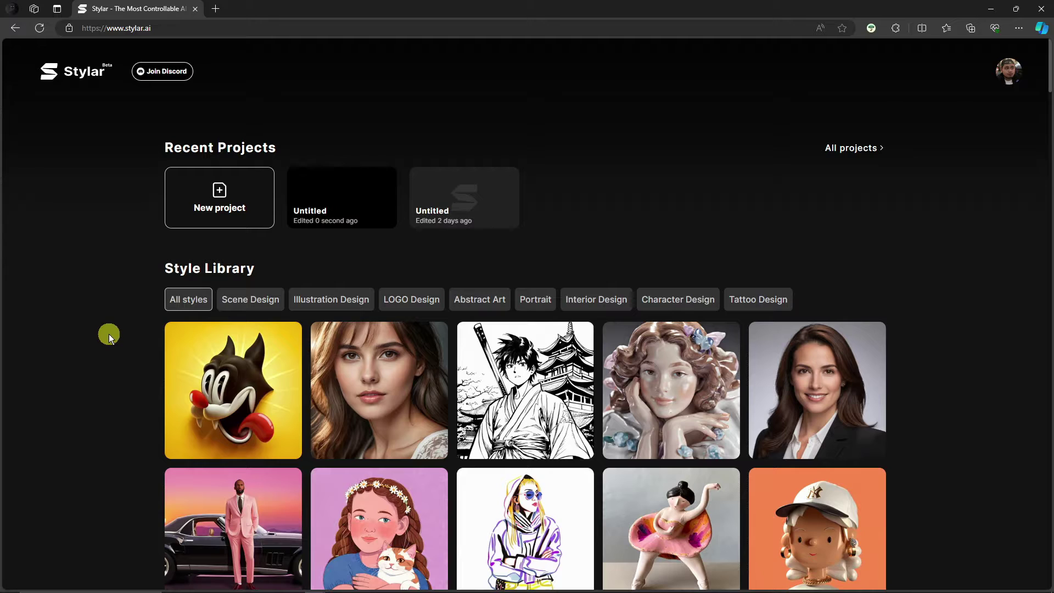
# Step: Create a new 1:1 project of 1536 × 1536 named SAMPLE PROJECT
pyautogui.scroll(-3, 128, 287)
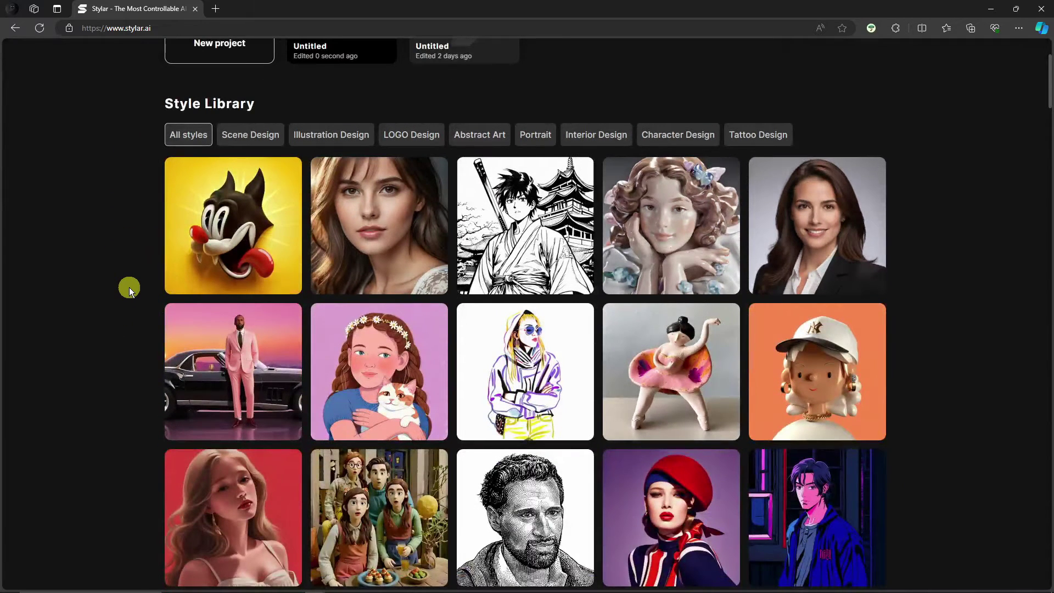
pyautogui.scroll(-2, 132, 288)
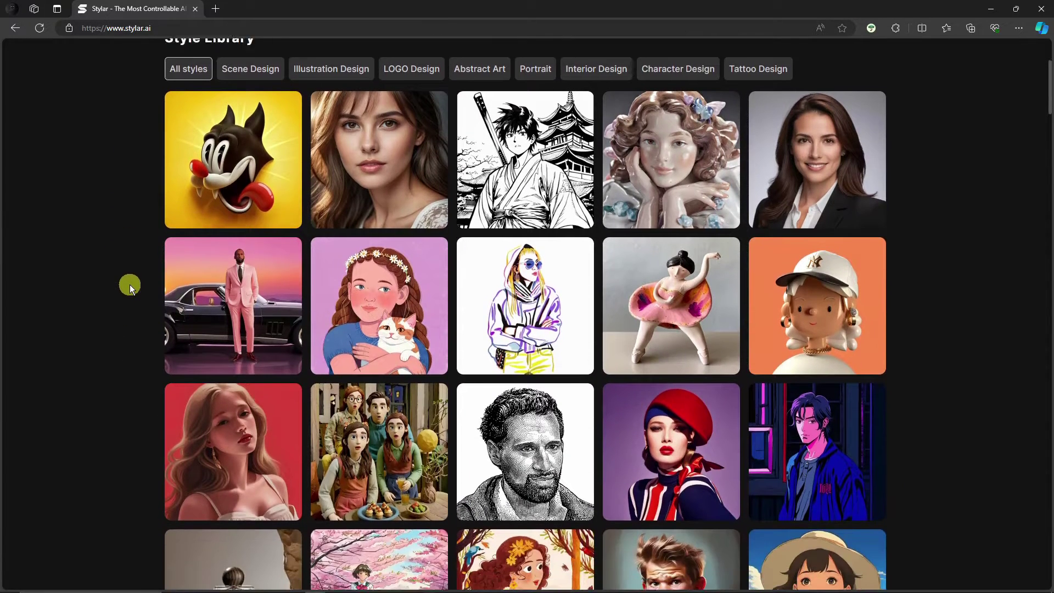
pyautogui.scroll(-3, 401, 423)
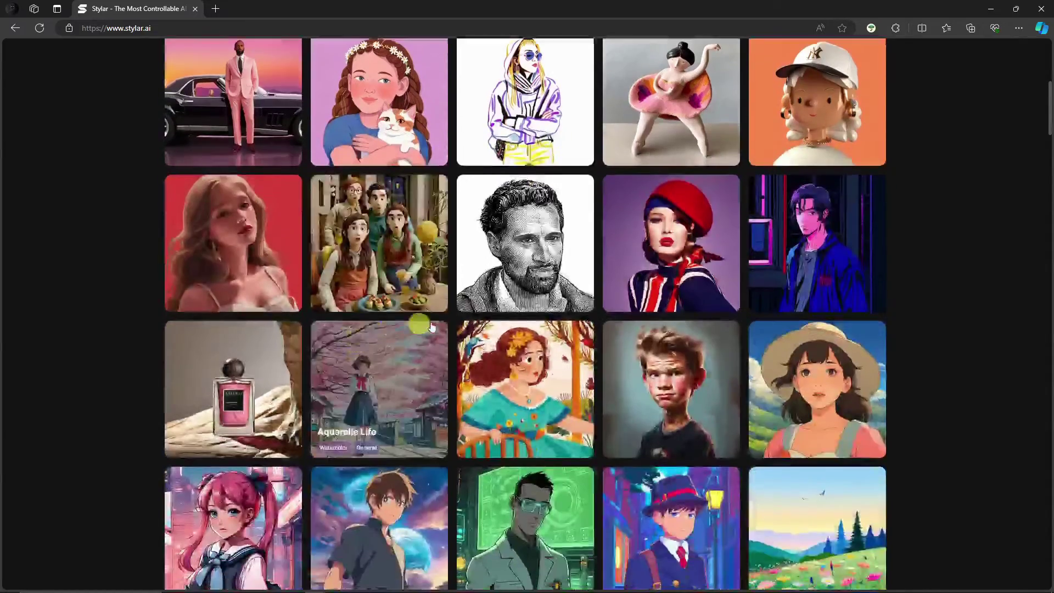
pyautogui.scroll(-4, 541, 324)
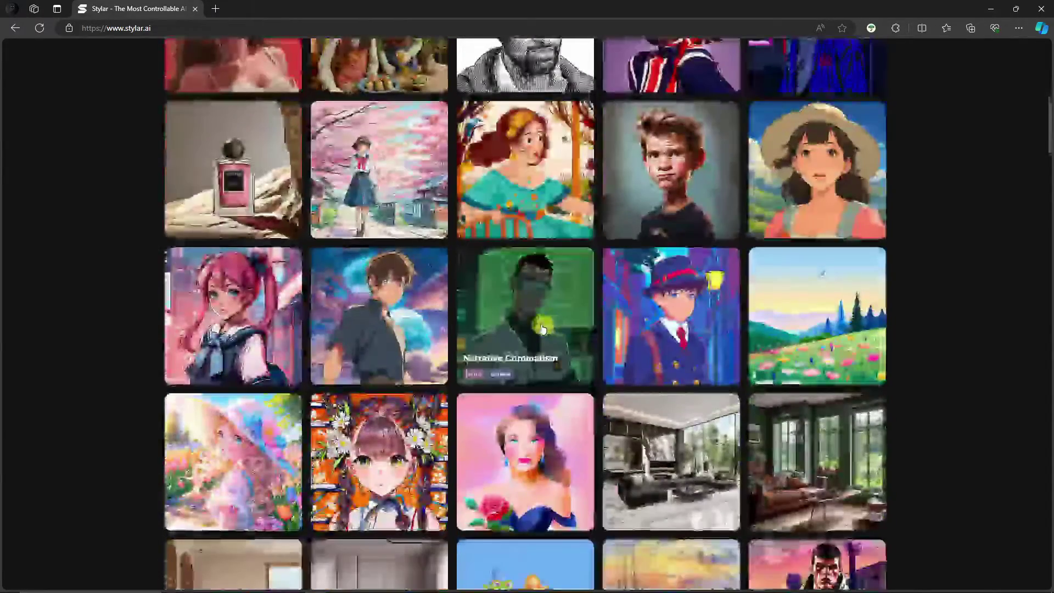
pyautogui.scroll(10, 555, 328)
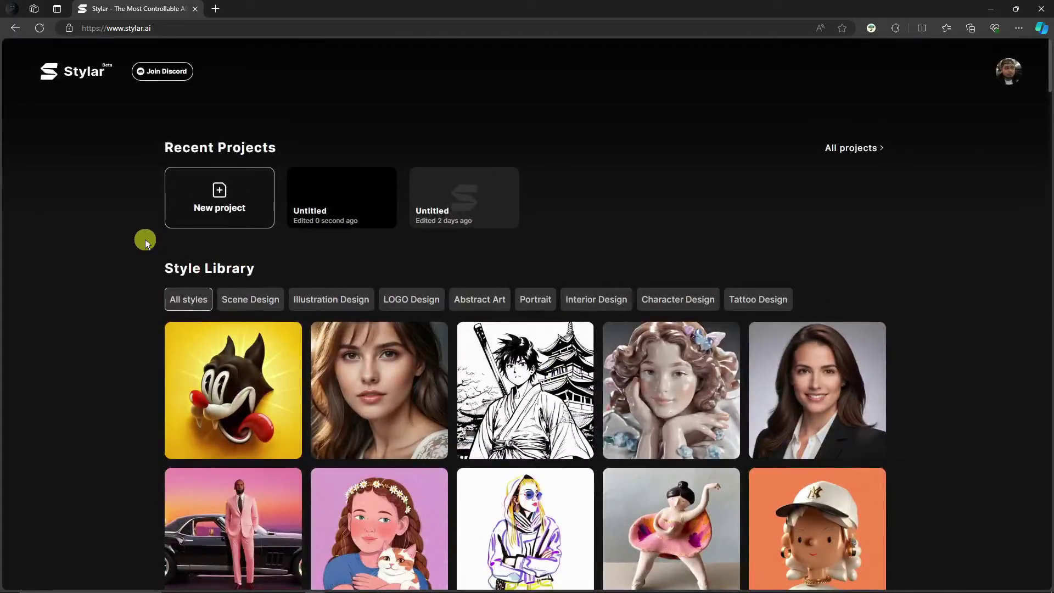
pyautogui.click(239, 191)
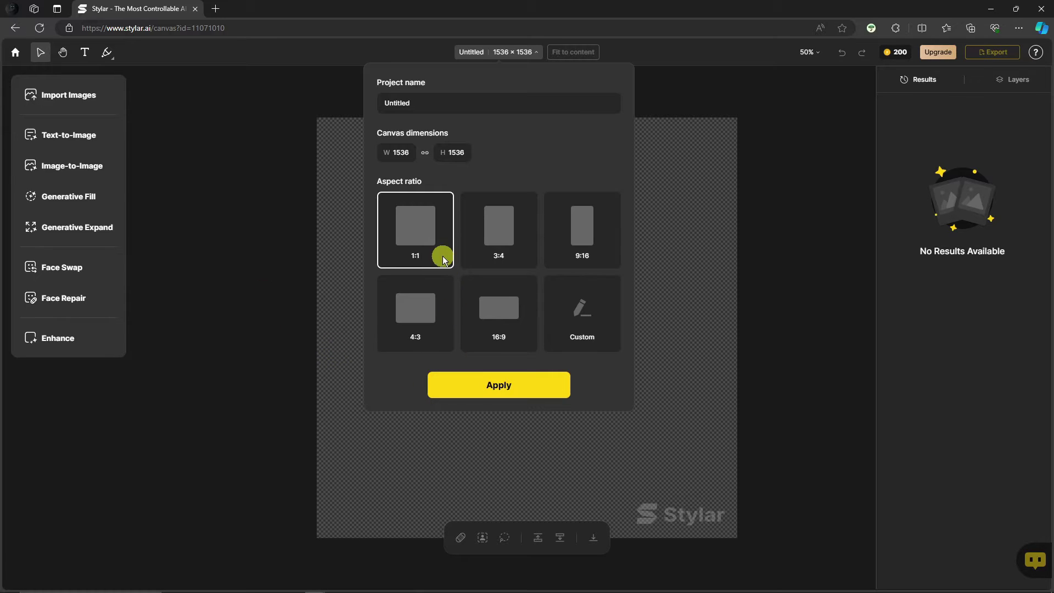
pyautogui.doubleClick(421, 103)
pyautogui.write('SAMPME PROJKECT')
pyautogui.click(545, 392)
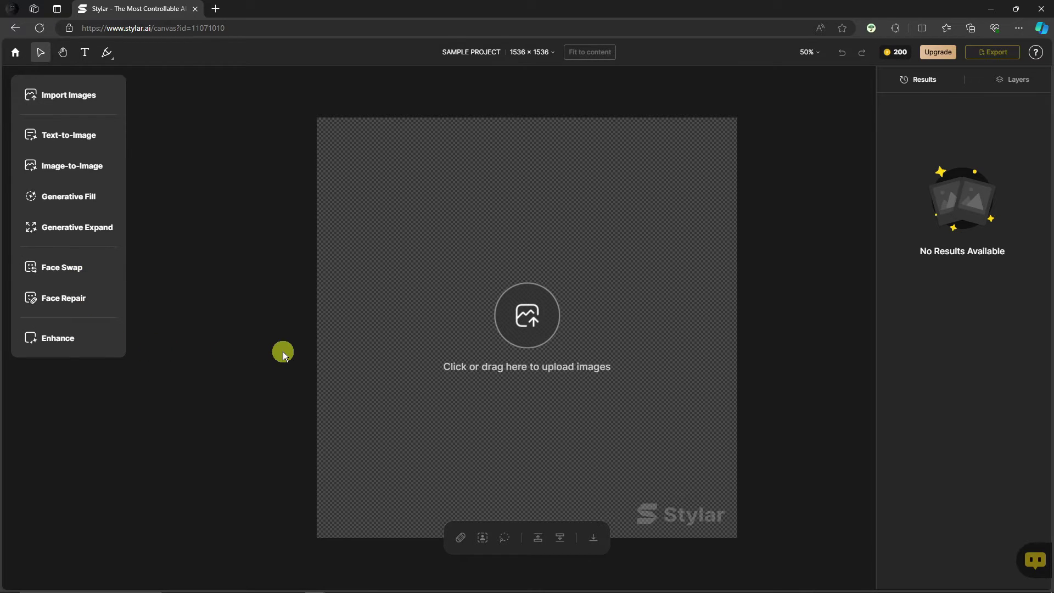
# Step: Enter the Text-to-Image prompt 'A dog standing near the beach smiling', leaving Negative Prompt empty
pyautogui.moveTo(903, 53)
pyautogui.click(100, 138)
pyautogui.click(137, 163)
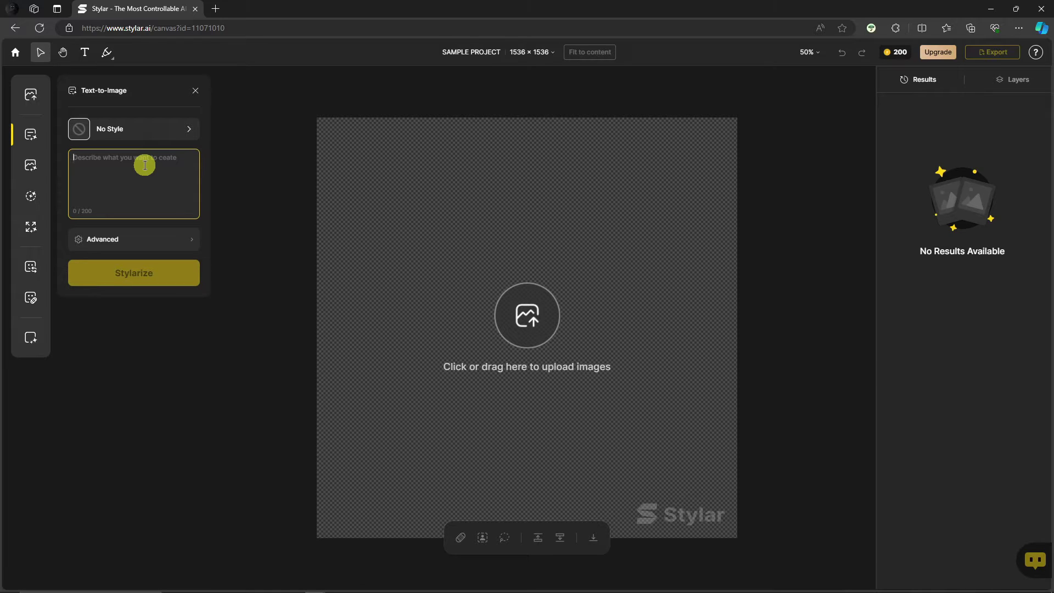
pyautogui.write('A')
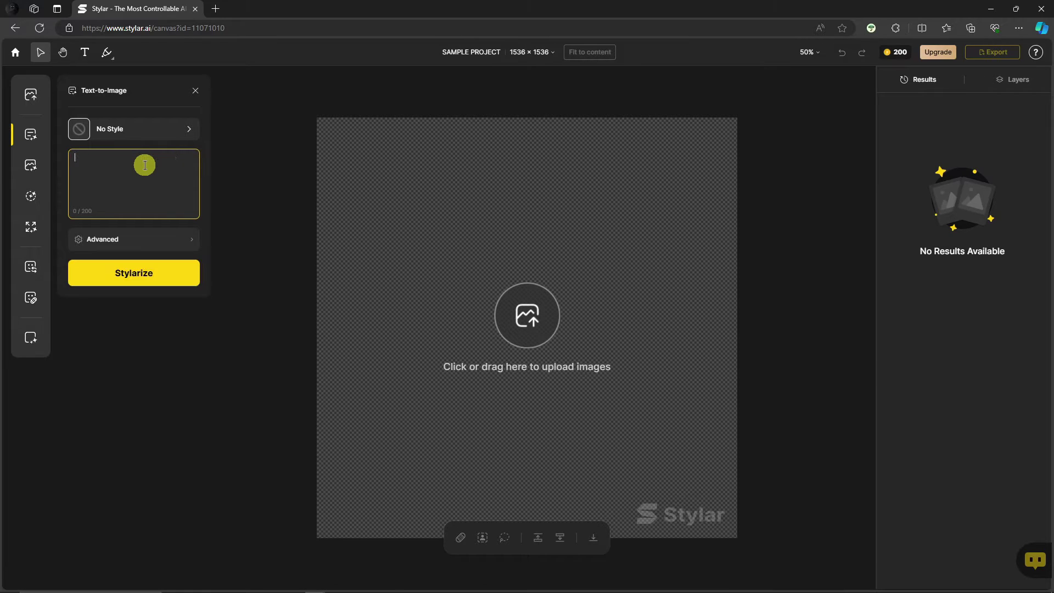
pyautogui.press('BackSpace')
pyautogui.write('A dop')
pyautogui.press('BackSpace')
pyautogui.write('g standing near the beach')
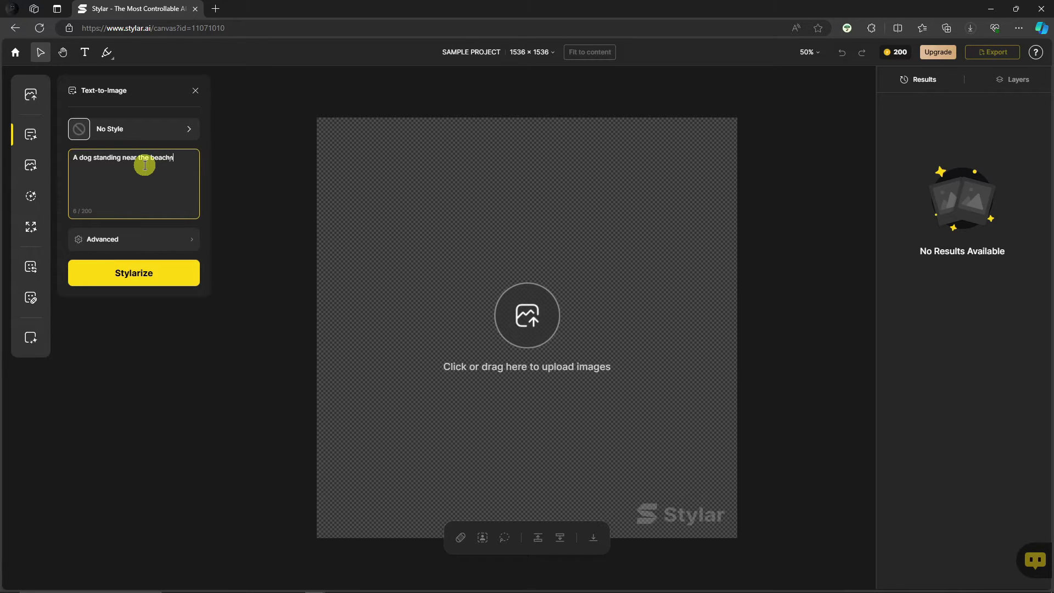
pyautogui.press('BackSpace')
pyautogui.write('smiling')
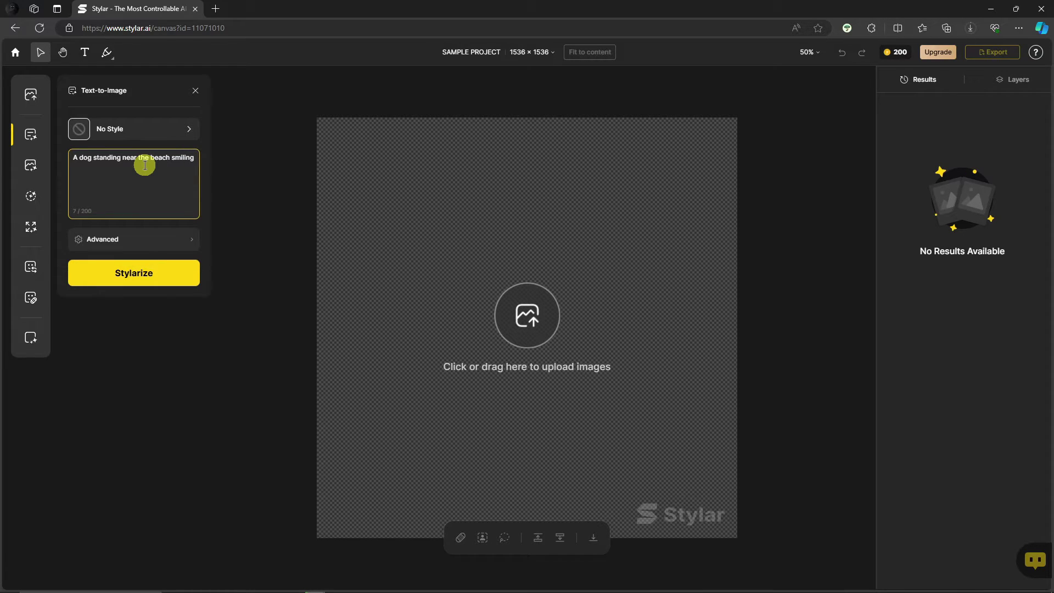
pyautogui.click(167, 242)
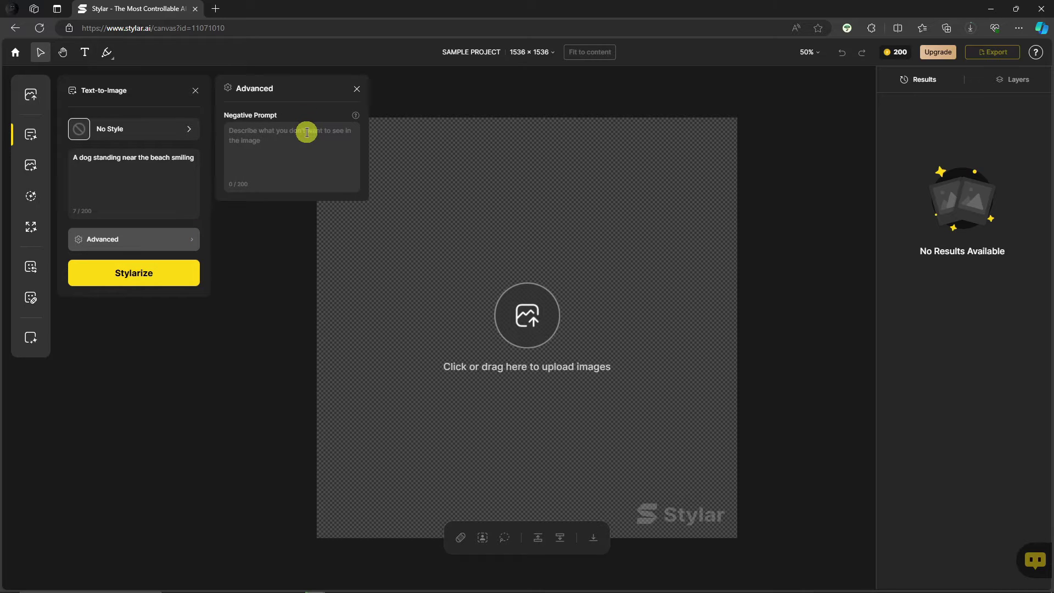
pyautogui.click(357, 90)
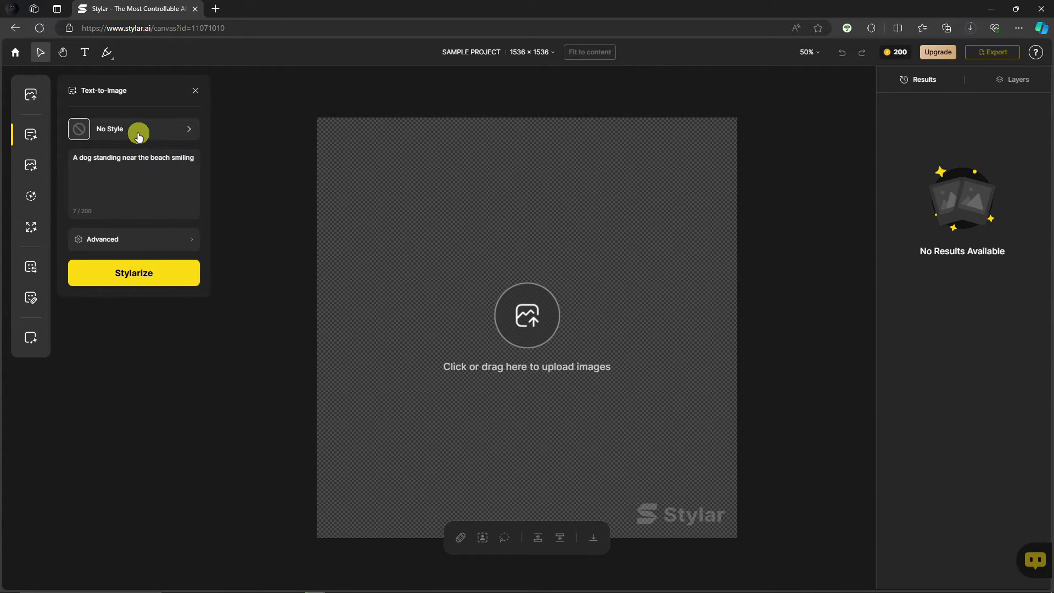
# Step: Generate four beach-dog images from the prompt with Stylarize
pyautogui.click(158, 276)
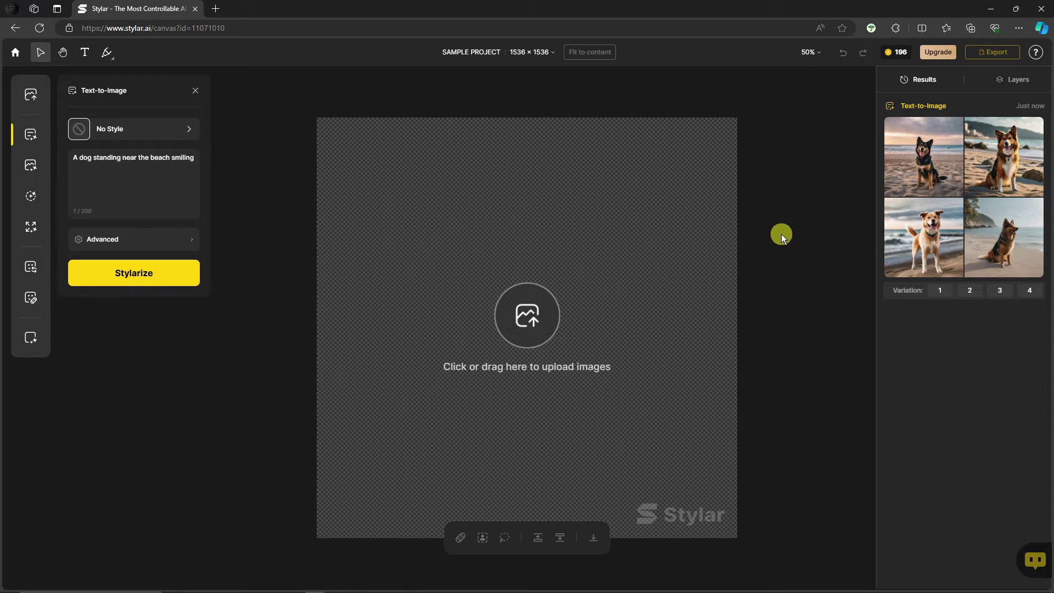
pyautogui.moveTo(896, 172)
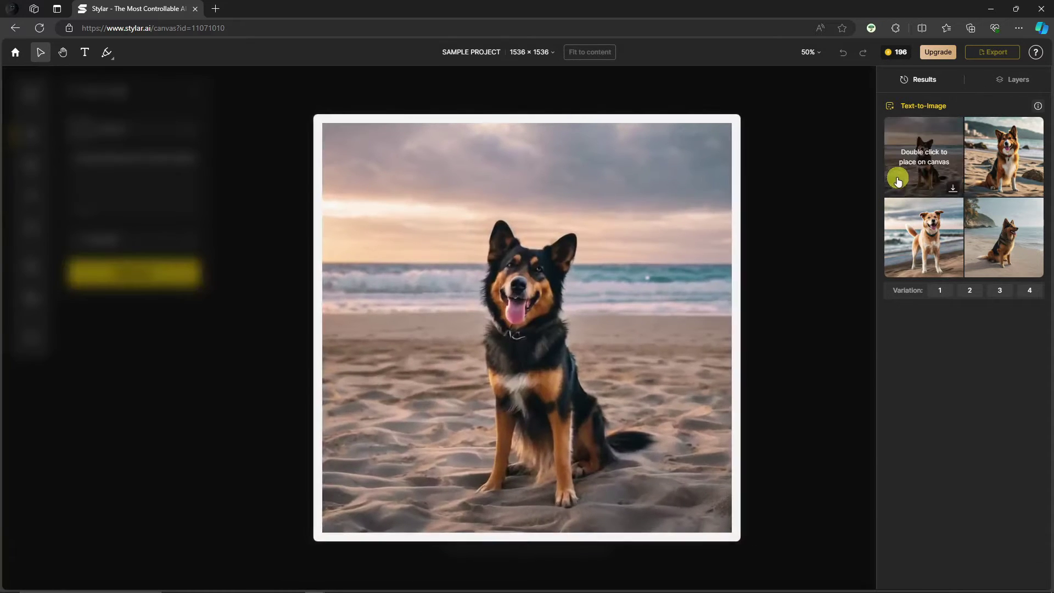
pyautogui.moveTo(1009, 162)
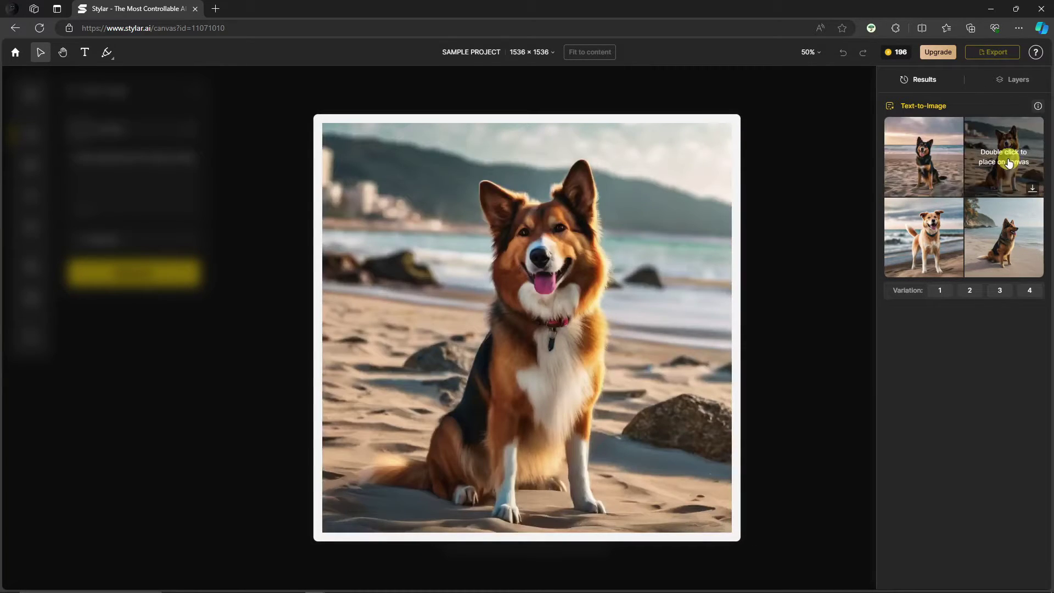
pyautogui.moveTo(1002, 221)
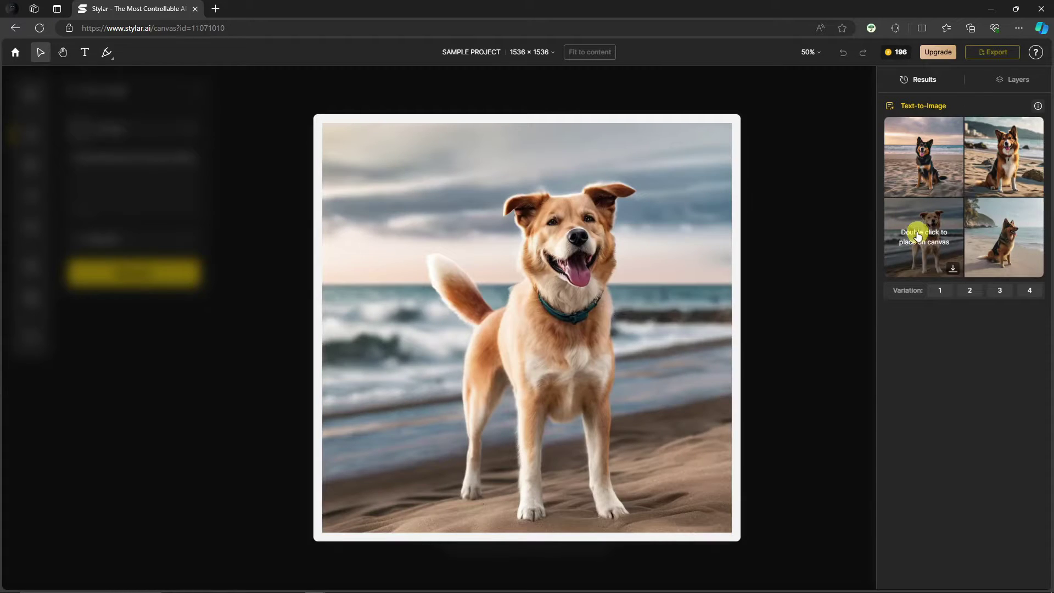
pyautogui.moveTo(939, 149)
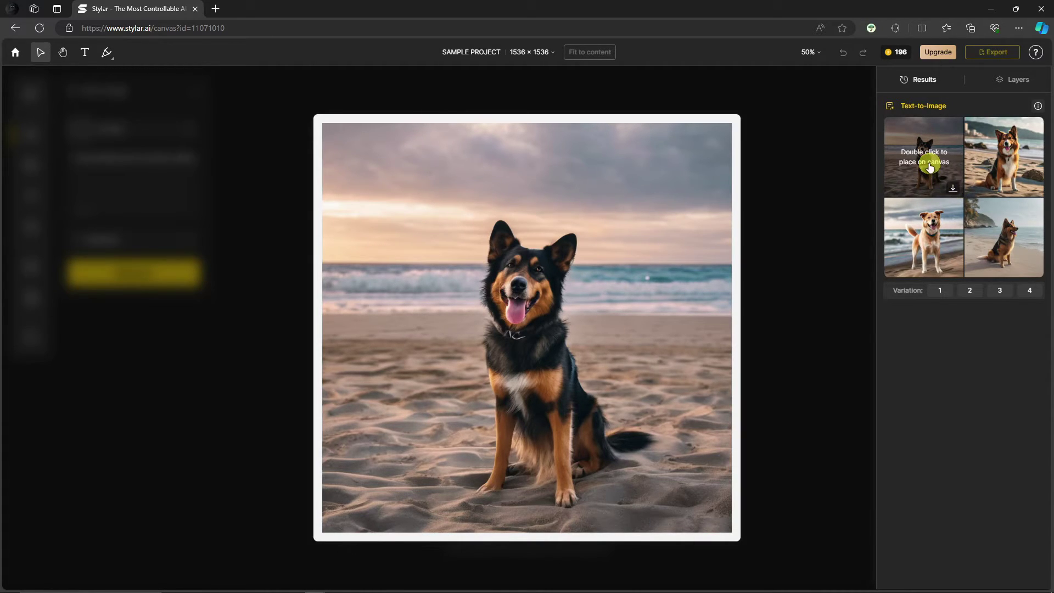
# Step: Place the first black-and-tan dog on the canvas and bring its layer to the front
pyautogui.doubleClick(911, 165)
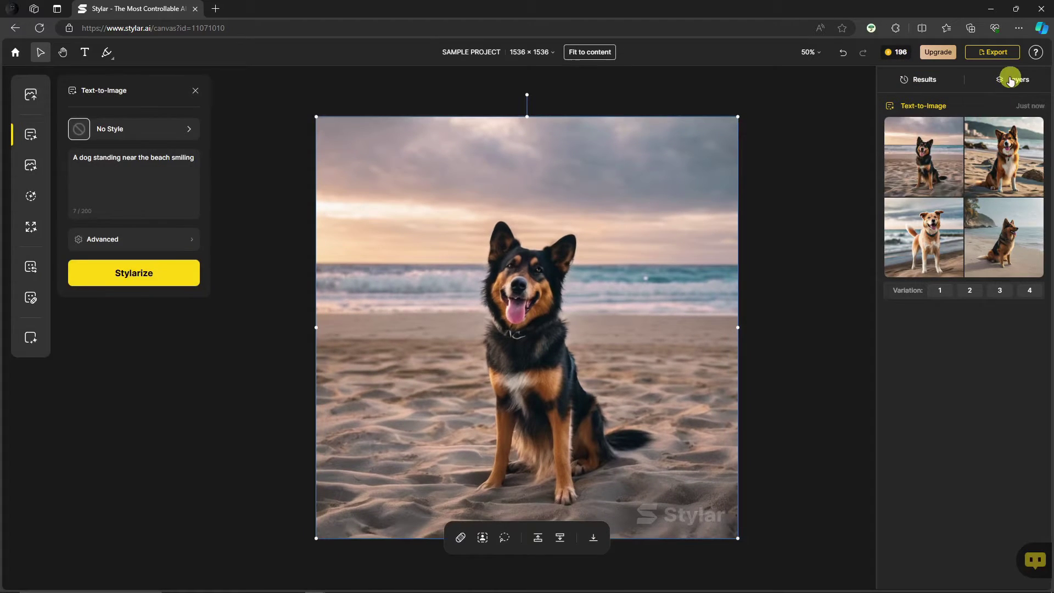
pyautogui.click(1013, 79)
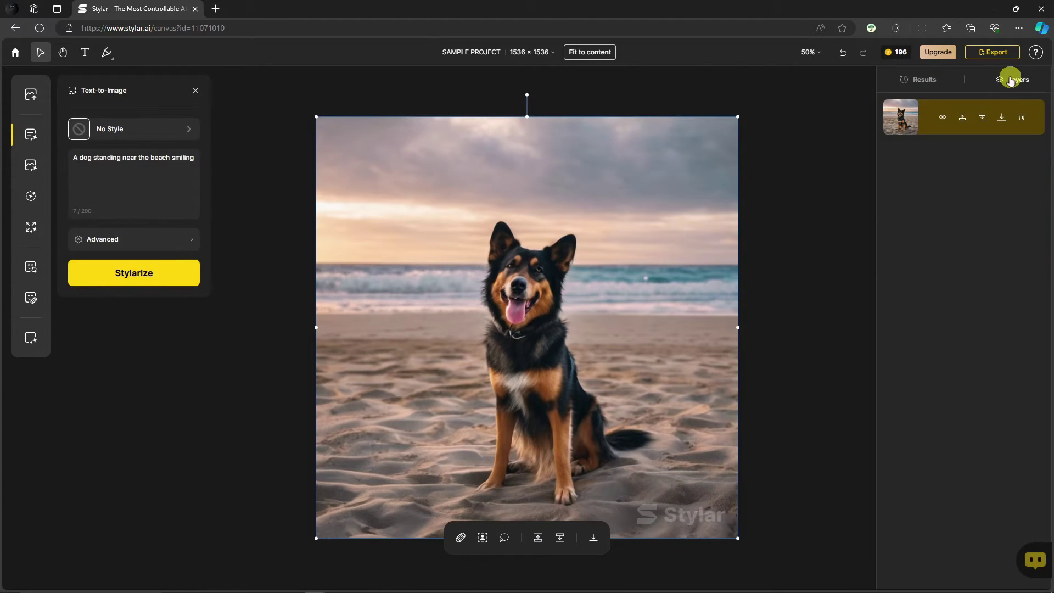
pyautogui.click(942, 118)
pyautogui.click(942, 118)
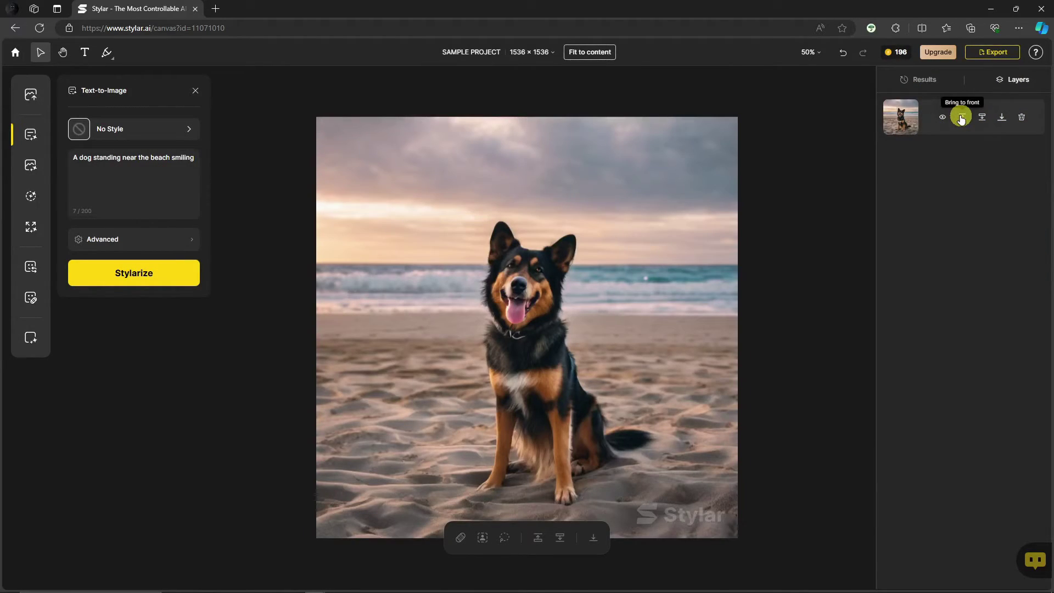
pyautogui.click(969, 118)
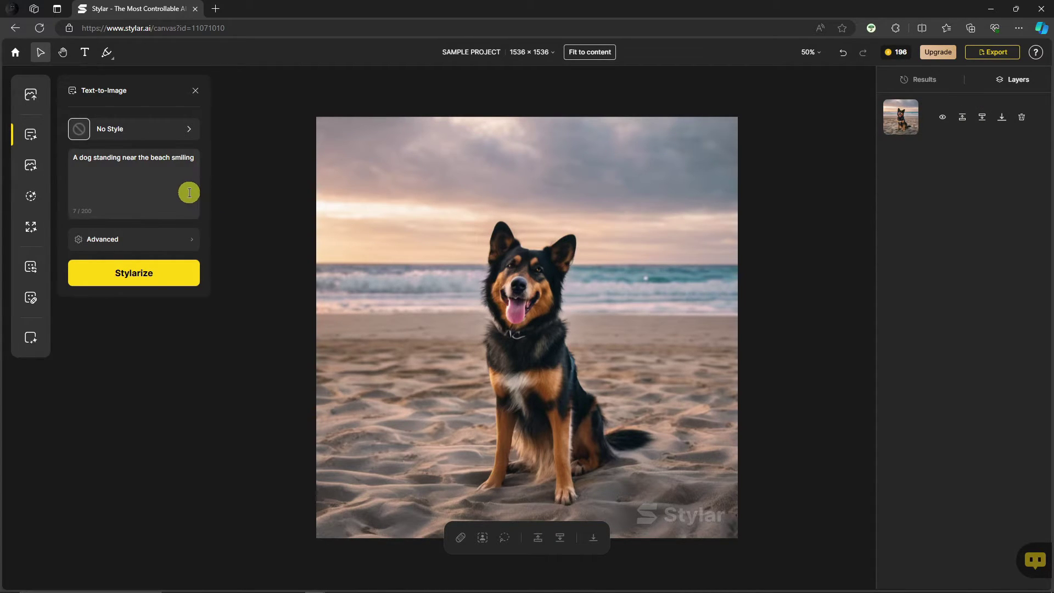
# Step: Apply the Psychedelic Illustration style and raise style intensity from 0.5 to 0.6
pyautogui.click(169, 132)
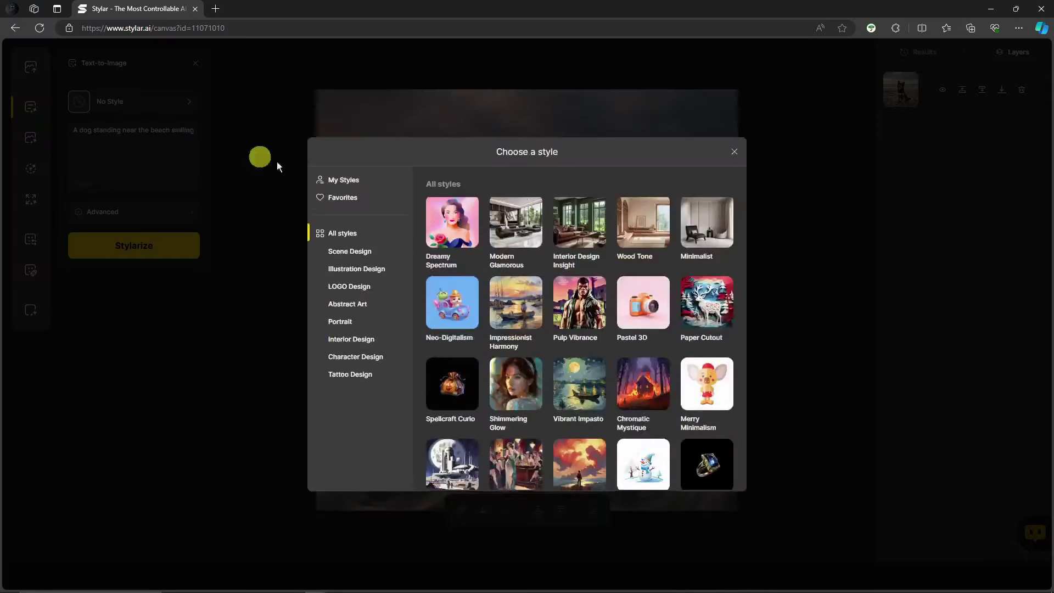
pyautogui.scroll(-6, 572, 325)
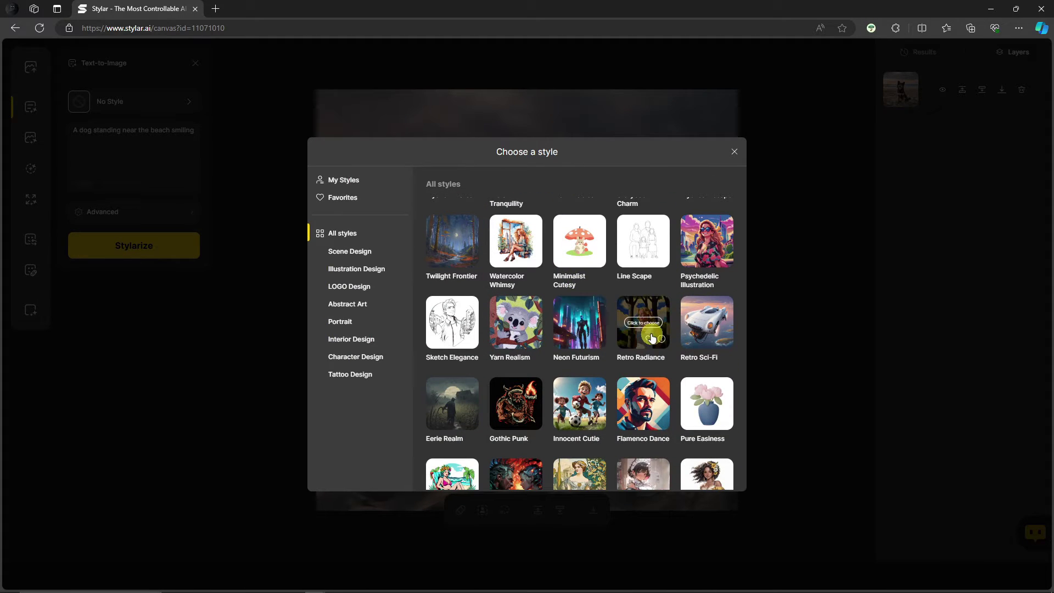
pyautogui.moveTo(706, 244)
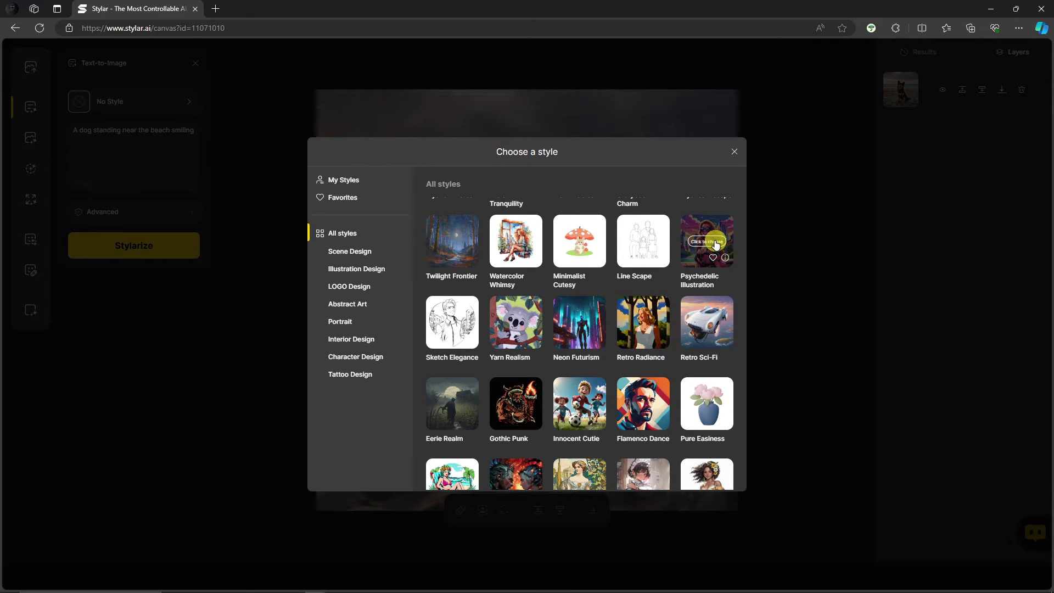
pyautogui.click(708, 242)
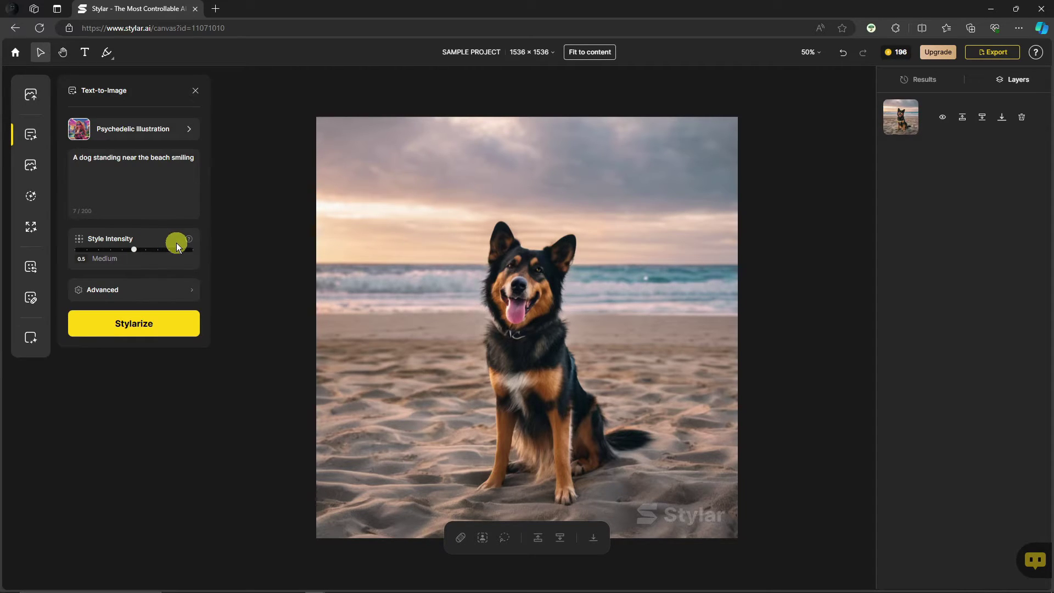
pyautogui.moveTo(189, 240)
pyautogui.moveTo(134, 254); pyautogui.dragTo(146, 253)
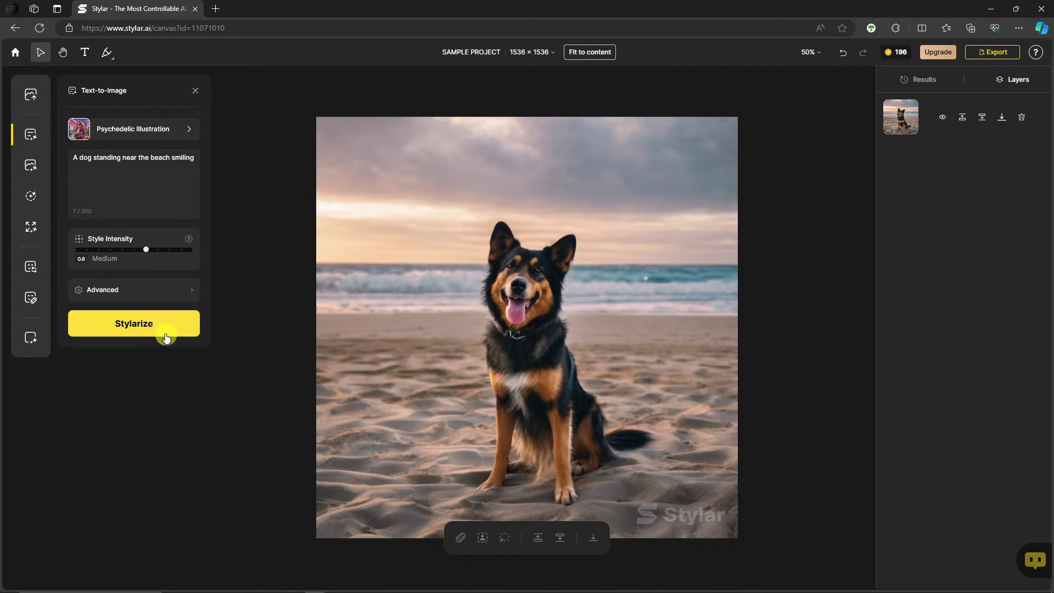
# Step: Generate four psychedelic dog images and place the third on the canvas
pyautogui.click(183, 338)
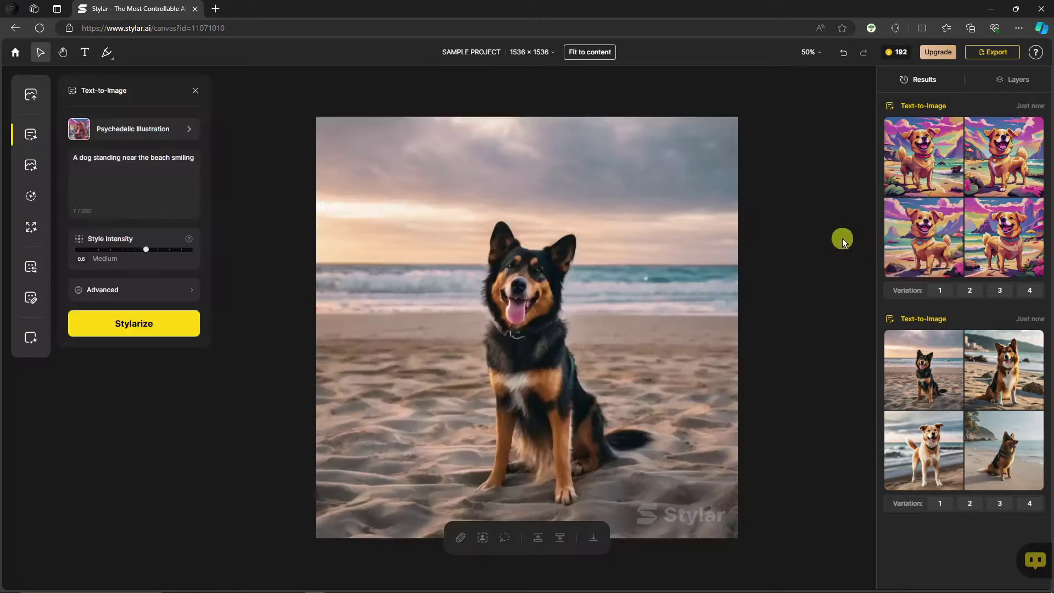
pyautogui.moveTo(940, 241)
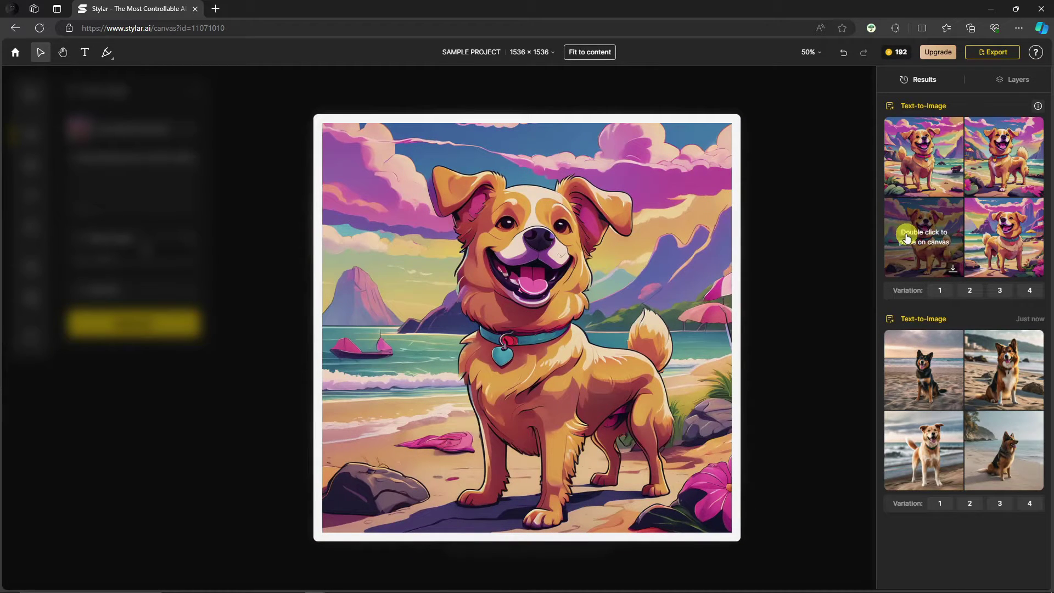
pyautogui.doubleClick(909, 237)
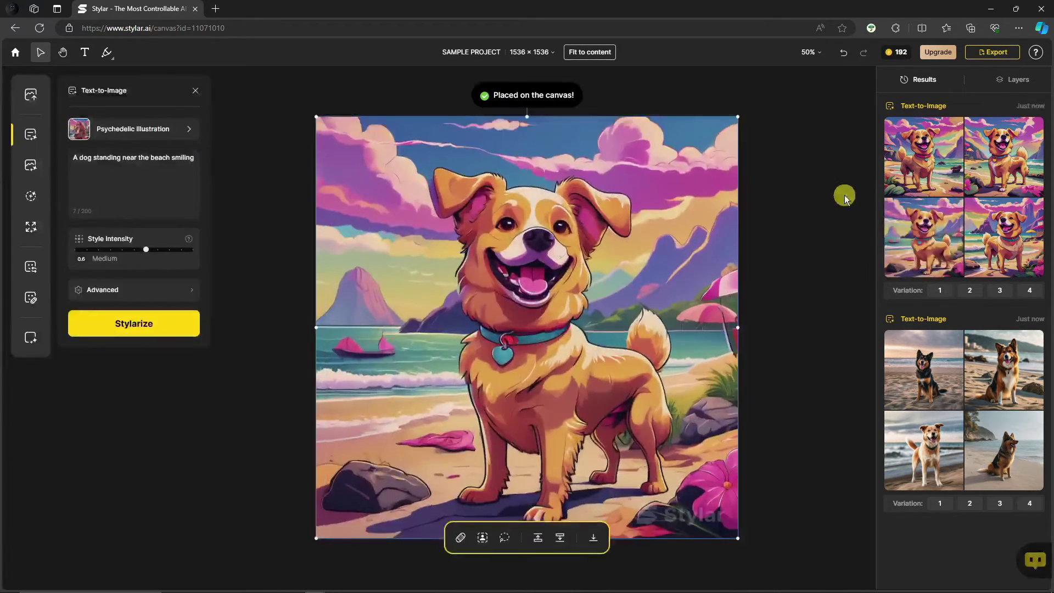
# Step: Toggle the psychedelic dog layer's visibility repeatedly to compare it with the photo
pyautogui.click(1020, 81)
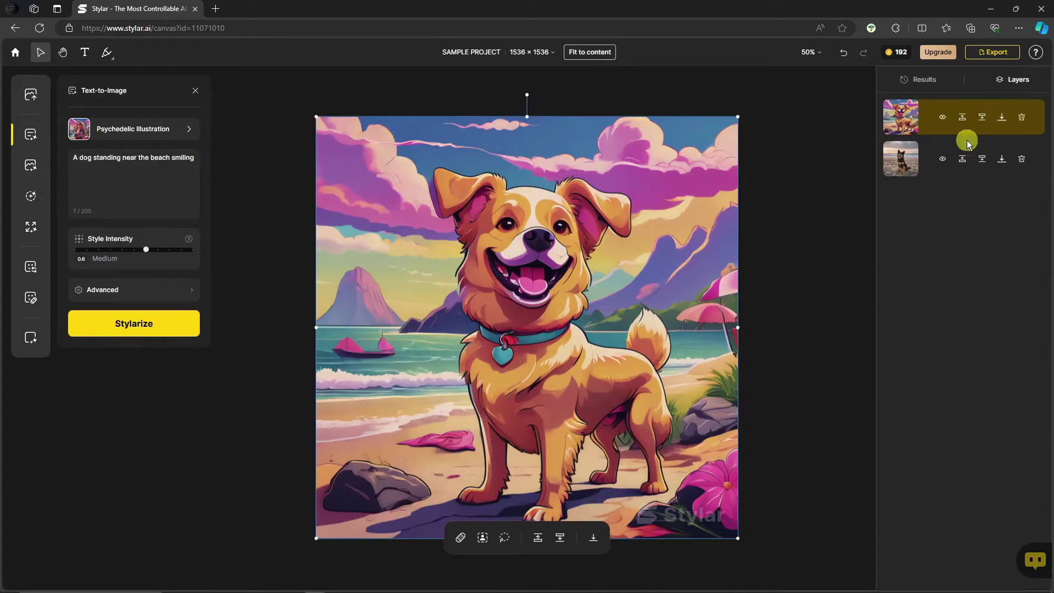
pyautogui.click(944, 119)
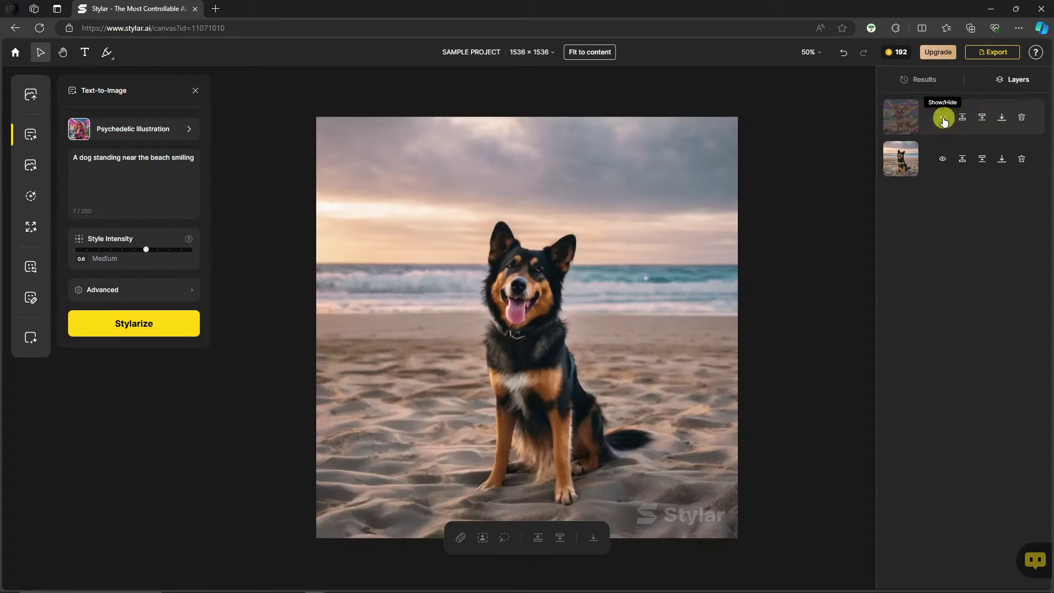
pyautogui.click(944, 120)
pyautogui.click(943, 119)
pyautogui.click(944, 119)
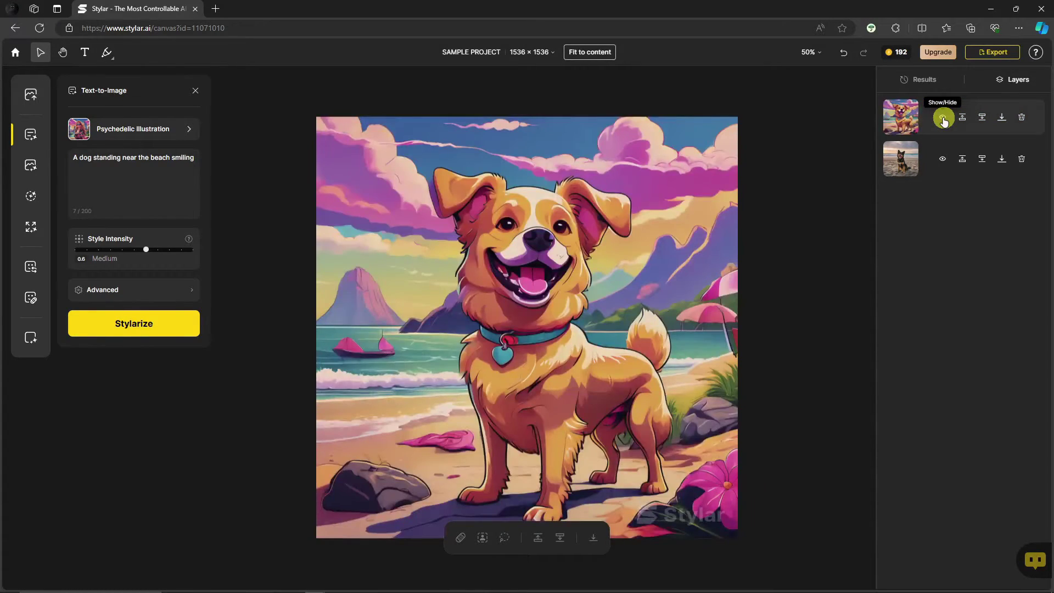
pyautogui.click(943, 119)
pyautogui.click(943, 119)
pyautogui.click(944, 119)
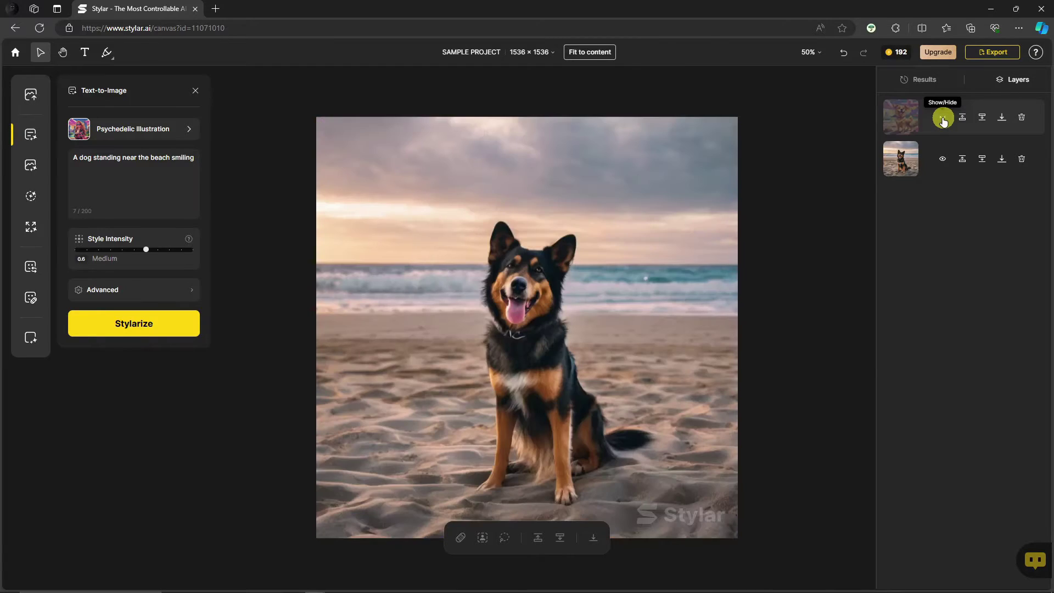
pyautogui.click(943, 119)
pyautogui.click(943, 119)
pyautogui.click(944, 119)
# Step: Leave the psychedelic layer hidden, select the original photo layer, and bring up the styles
pyautogui.click(944, 119)
pyautogui.click(944, 119)
pyautogui.click(943, 119)
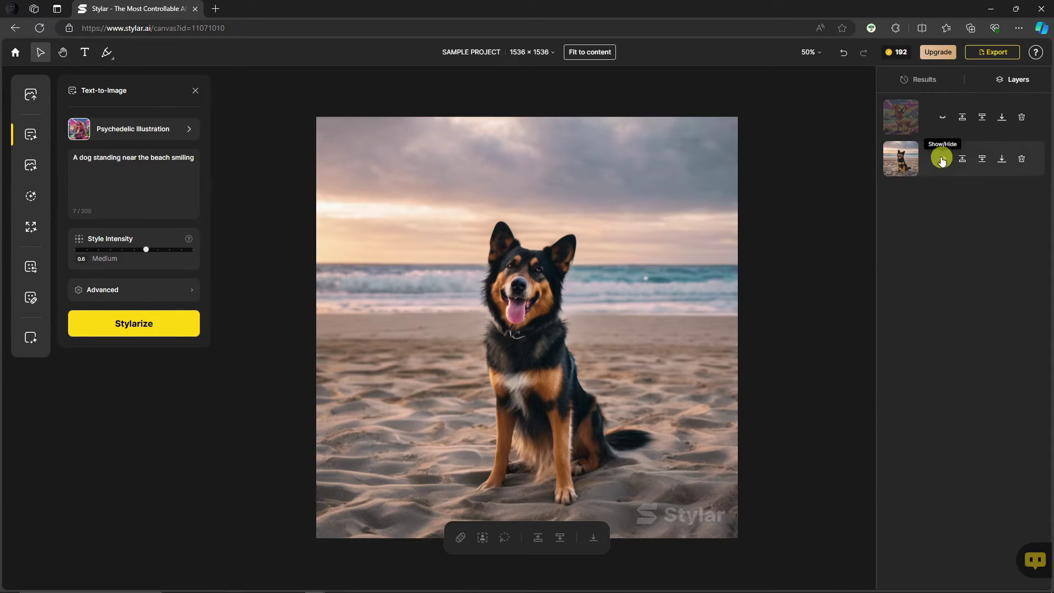
pyautogui.click(906, 161)
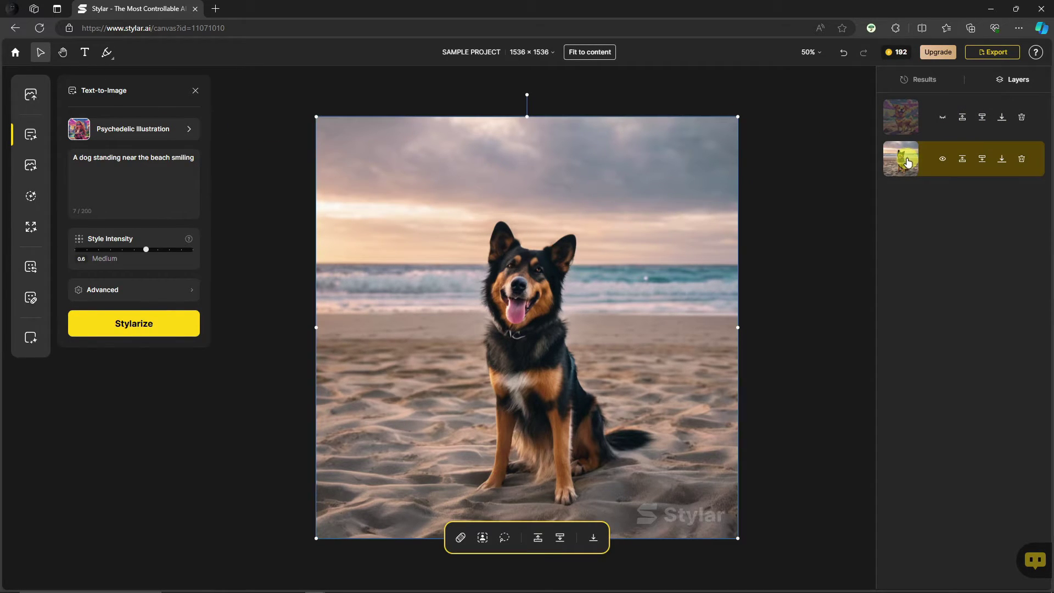
pyautogui.click(168, 126)
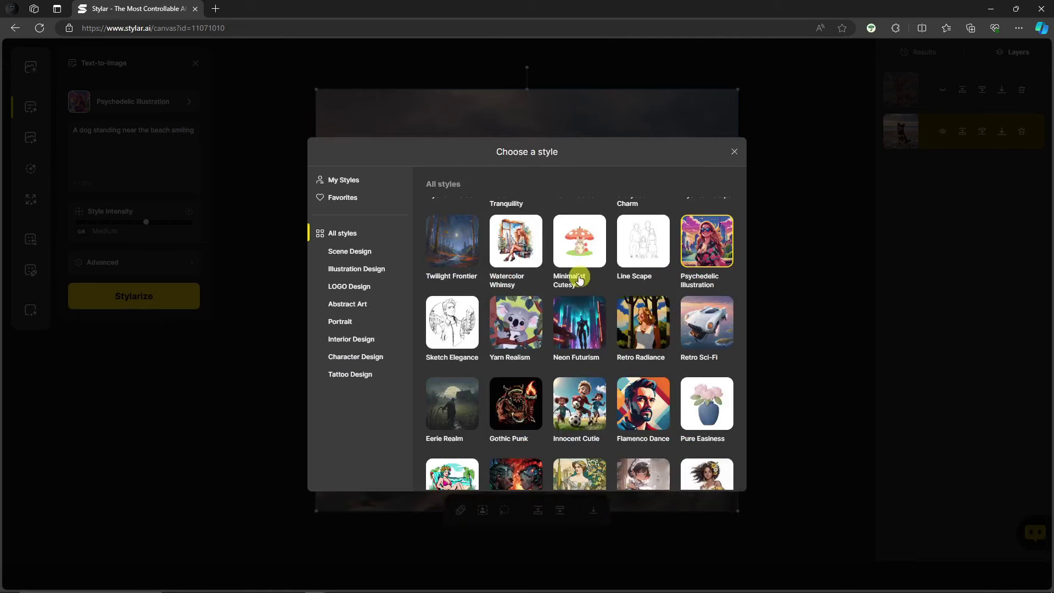
# Step: Apply the Cutie 3D style to get four 3D cartoon beach dogs, then reopen the styles
pyautogui.scroll(5, 580, 280)
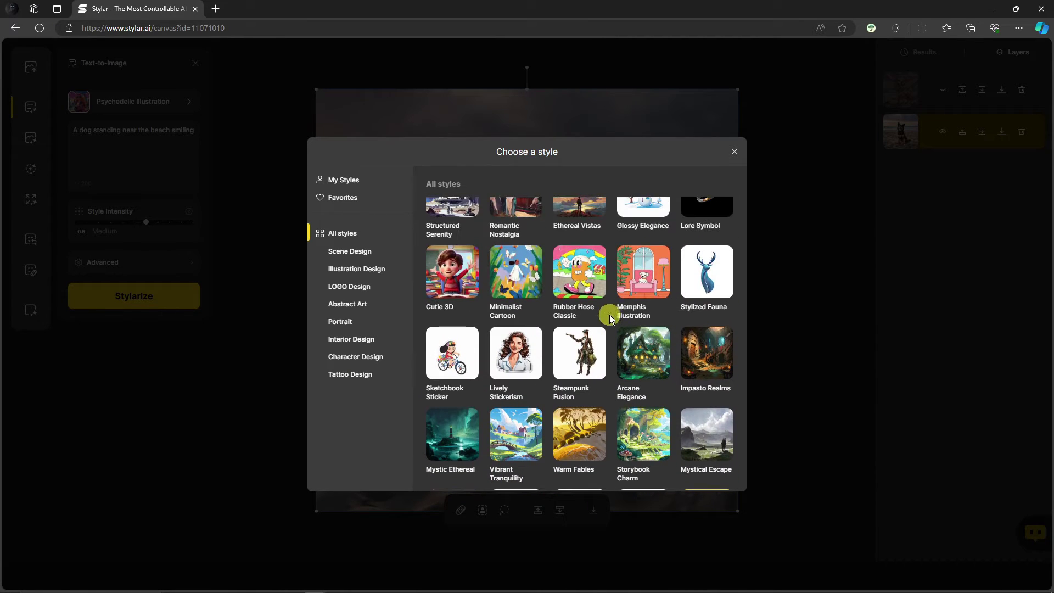
pyautogui.click(461, 274)
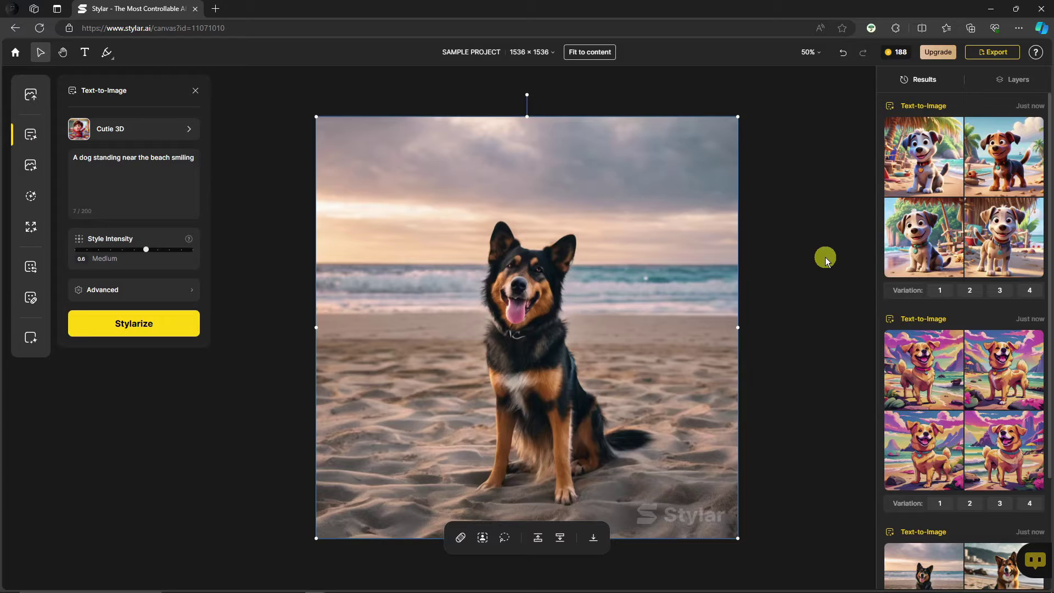
pyautogui.click(183, 130)
# Step: Create a new custom style in My Styles by uploading a reference image from the computer
pyautogui.click(346, 183)
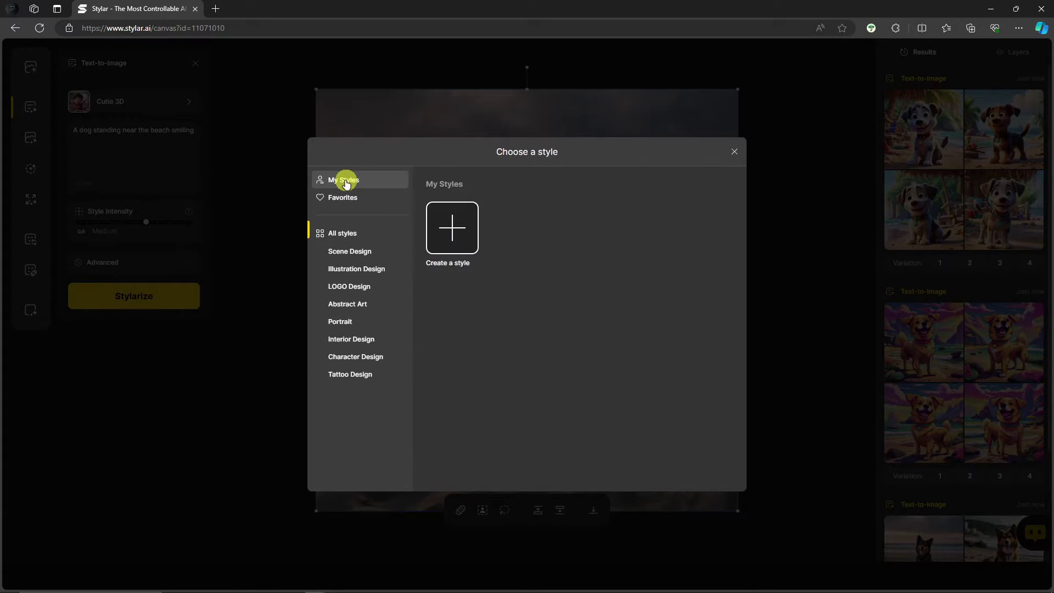
pyautogui.click(450, 225)
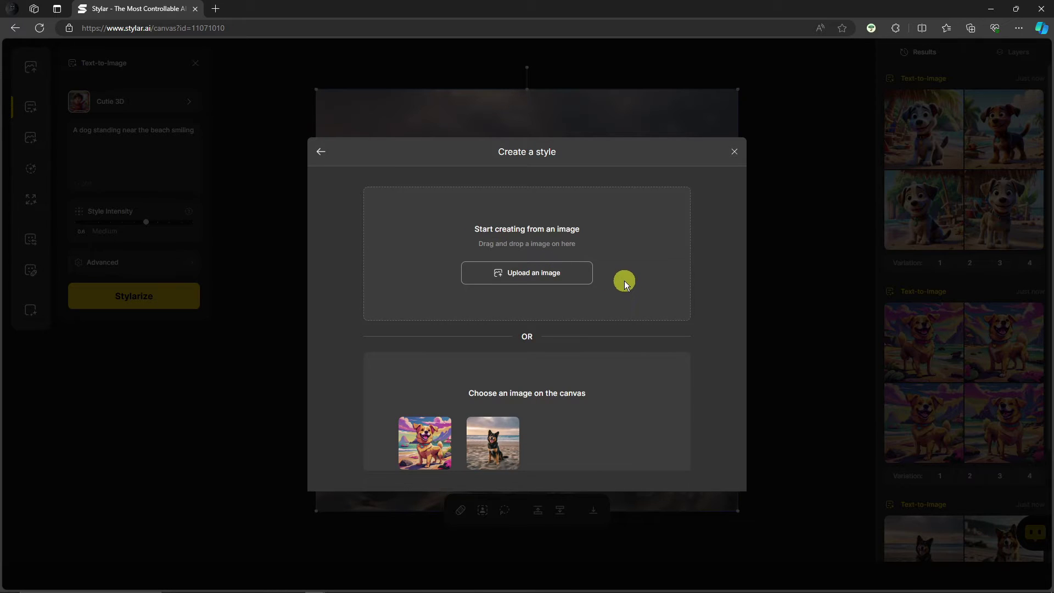
pyautogui.click(546, 277)
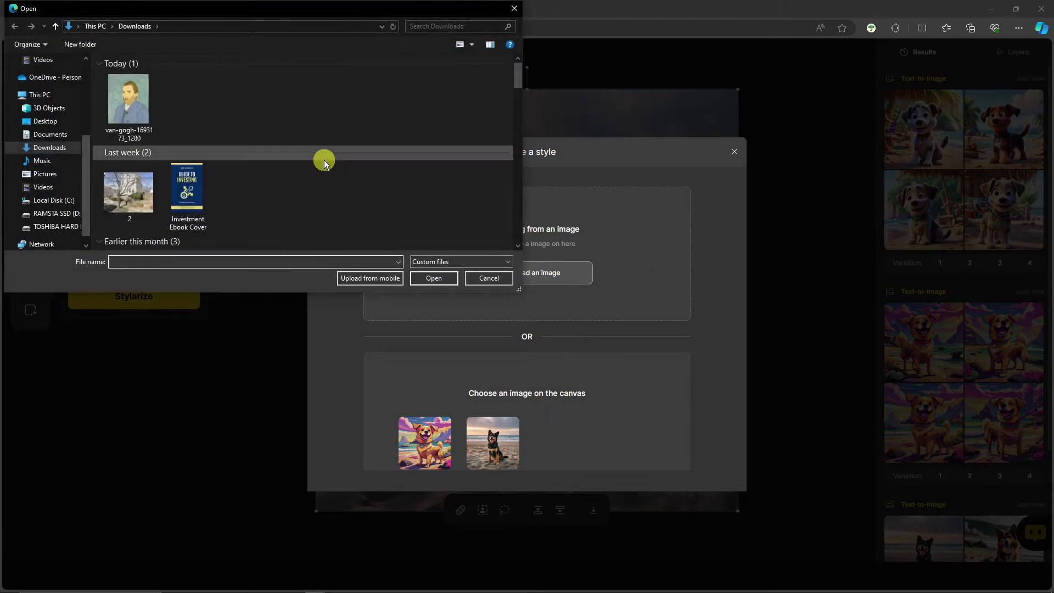
pyautogui.scroll(-3, 309, 156)
pyautogui.scroll(3, 192, 149)
pyautogui.scroll(4, 47, 88)
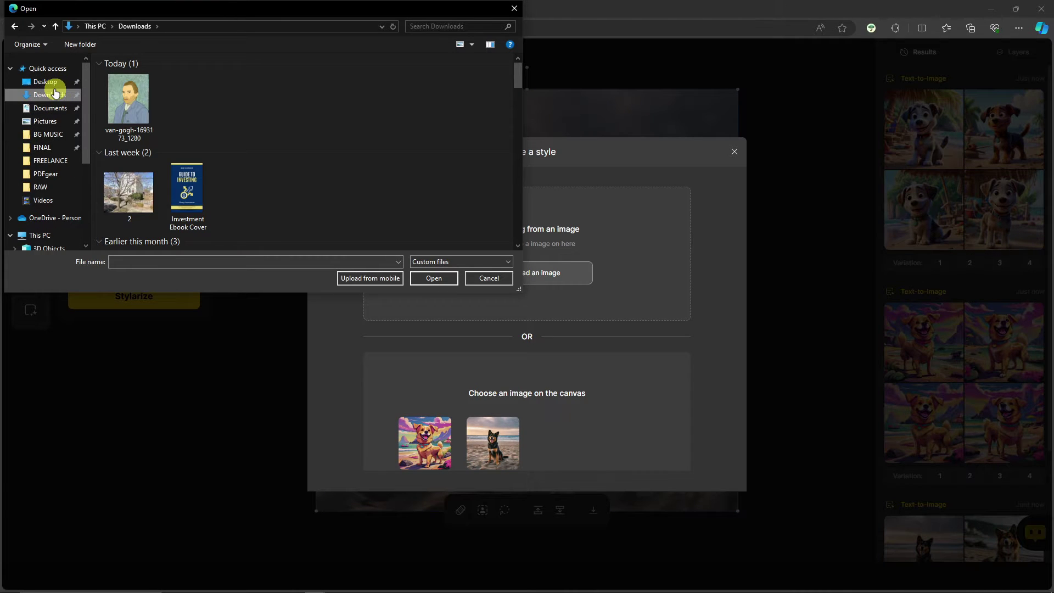
pyautogui.click(54, 86)
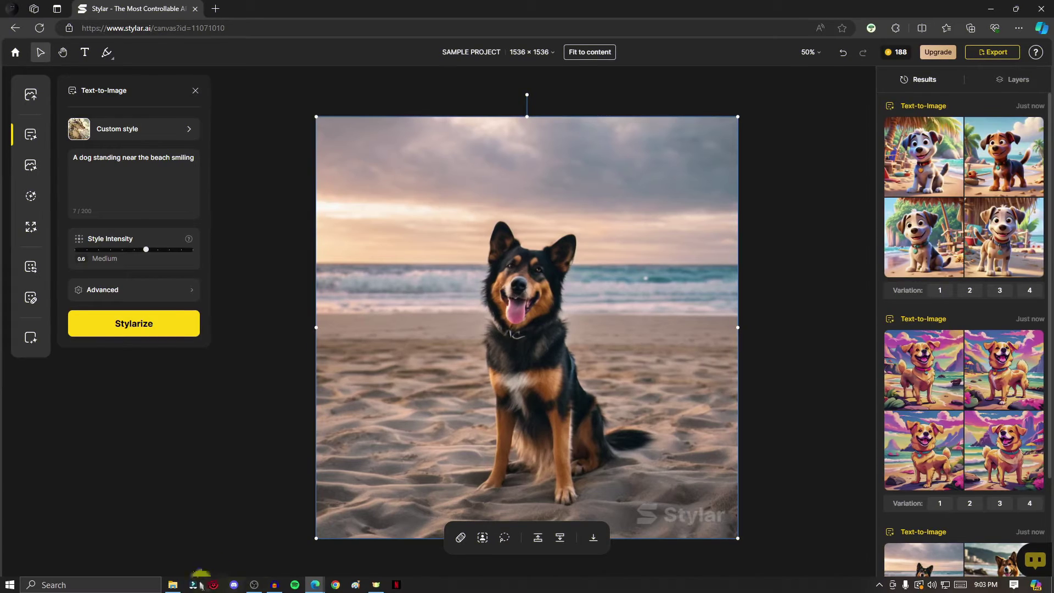
# Step: Preview the ai-generated dragon image from Downloads, then move its viewer aside and minimize it
pyautogui.click(173, 585)
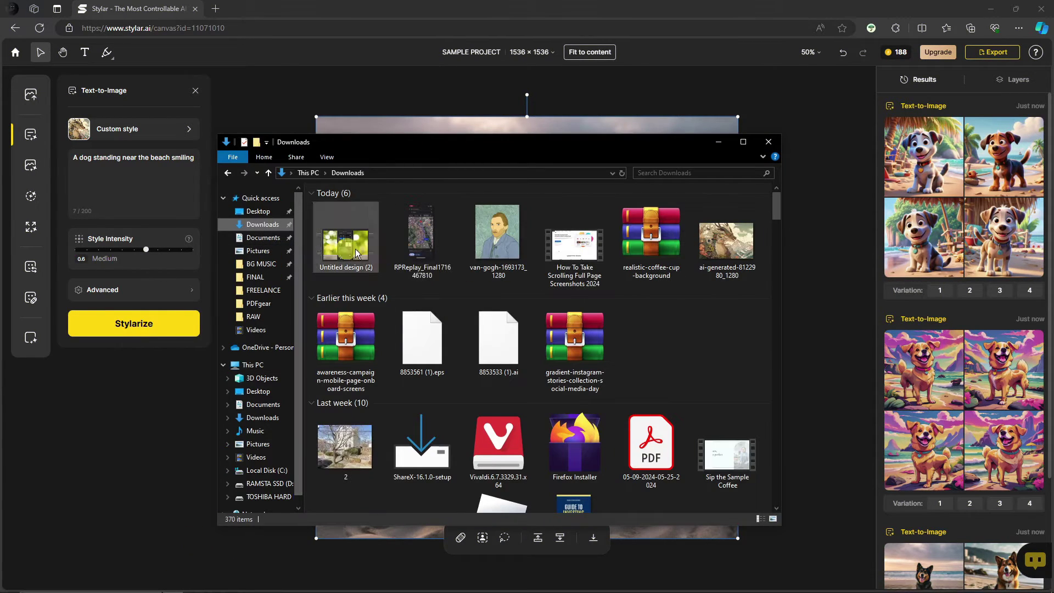
pyautogui.click(724, 242)
pyautogui.doubleClick(724, 241)
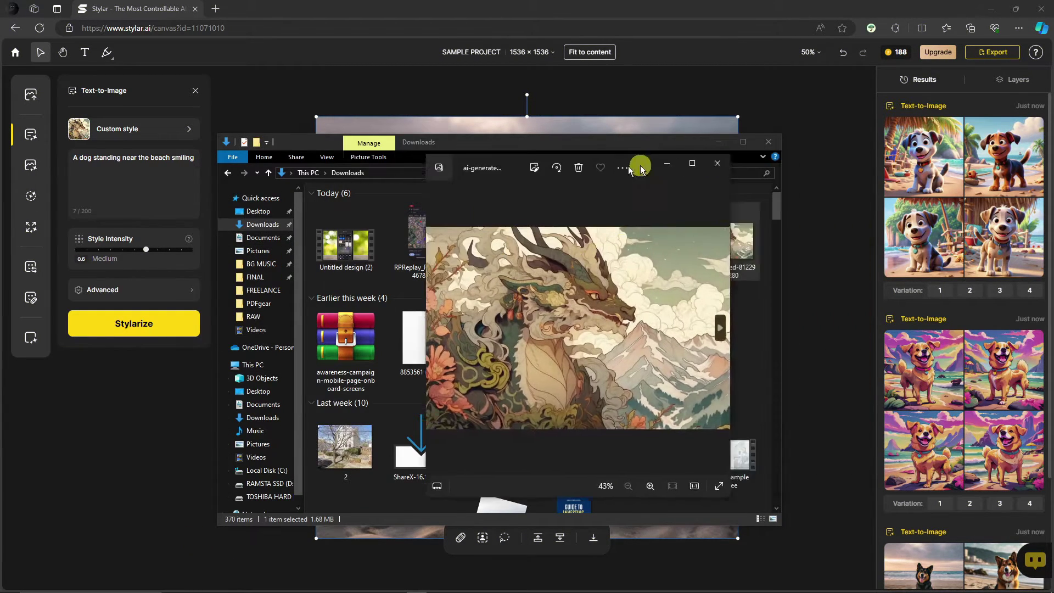
pyautogui.click(768, 141)
pyautogui.moveTo(432, 162); pyautogui.dragTo(828, 154)
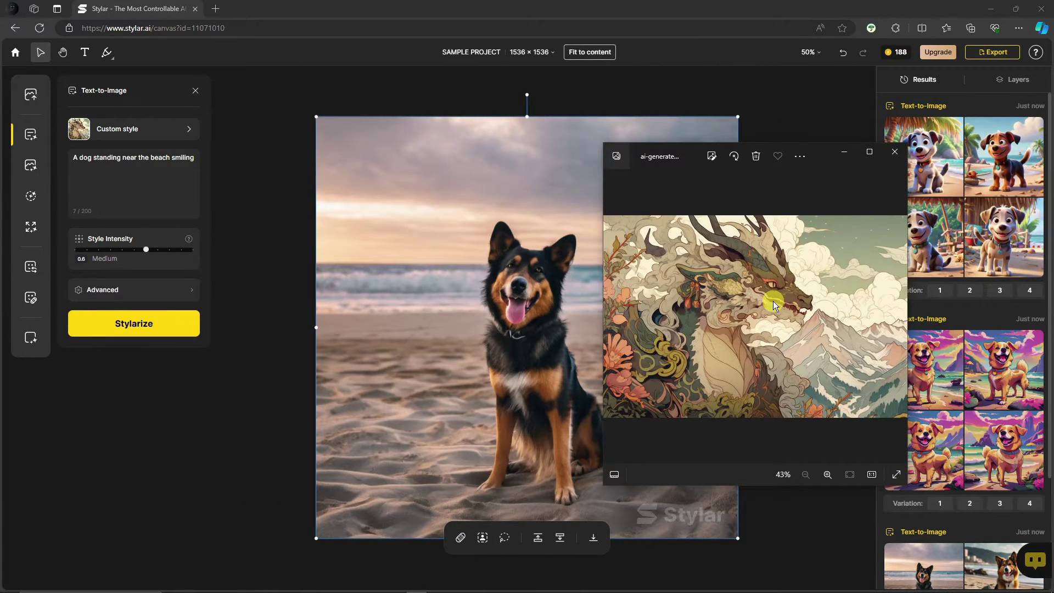
pyautogui.moveTo(818, 150); pyautogui.dragTo(834, 146)
pyautogui.click(860, 151)
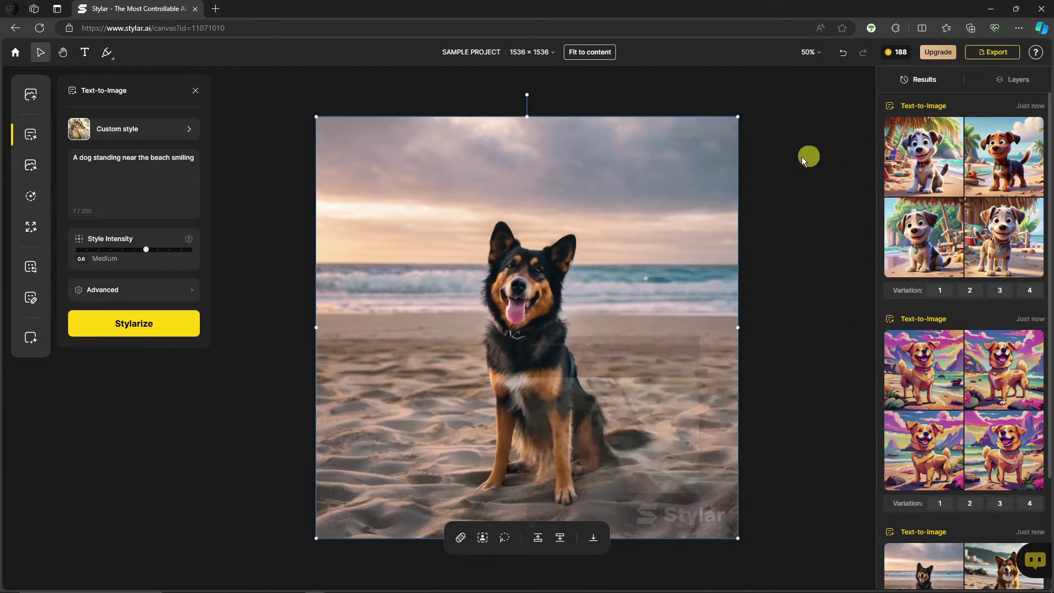
# Step: Generate Custom-style dragon-art dog images and dismiss the Skip the Queue offer
pyautogui.click(106, 166)
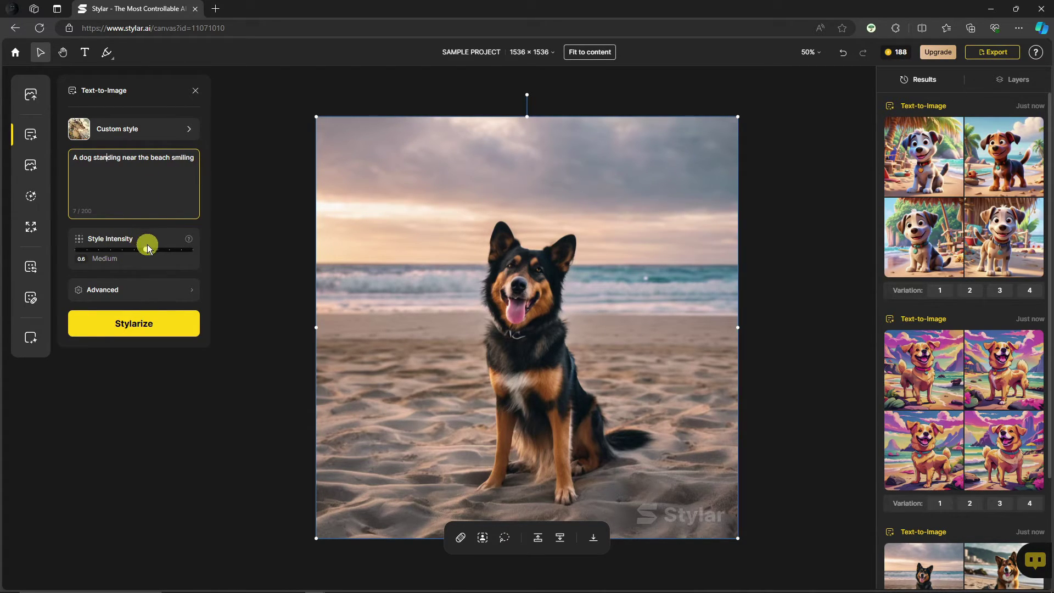
pyautogui.click(149, 321)
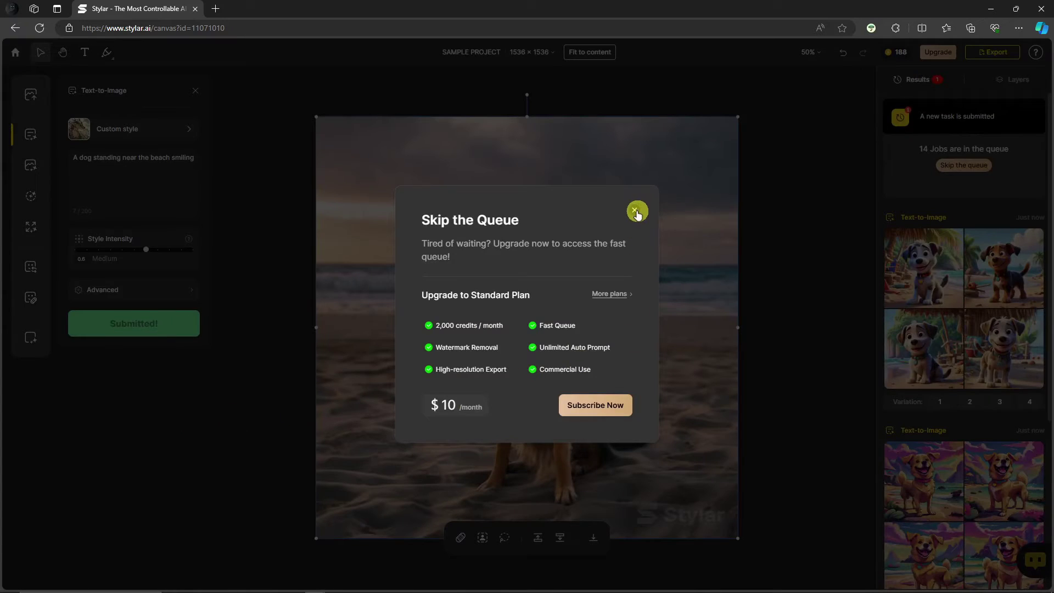
pyautogui.click(635, 210)
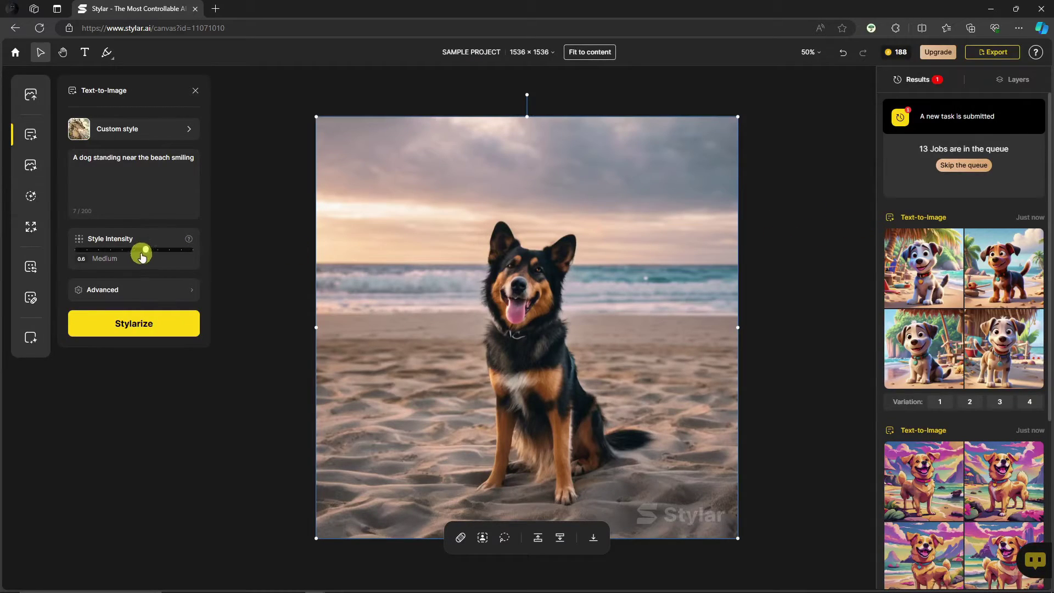
# Step: Regenerate the beach dog at style intensity 0 (None) and then 0.4 (Weak)
pyautogui.moveTo(145, 250); pyautogui.dragTo(74, 250)
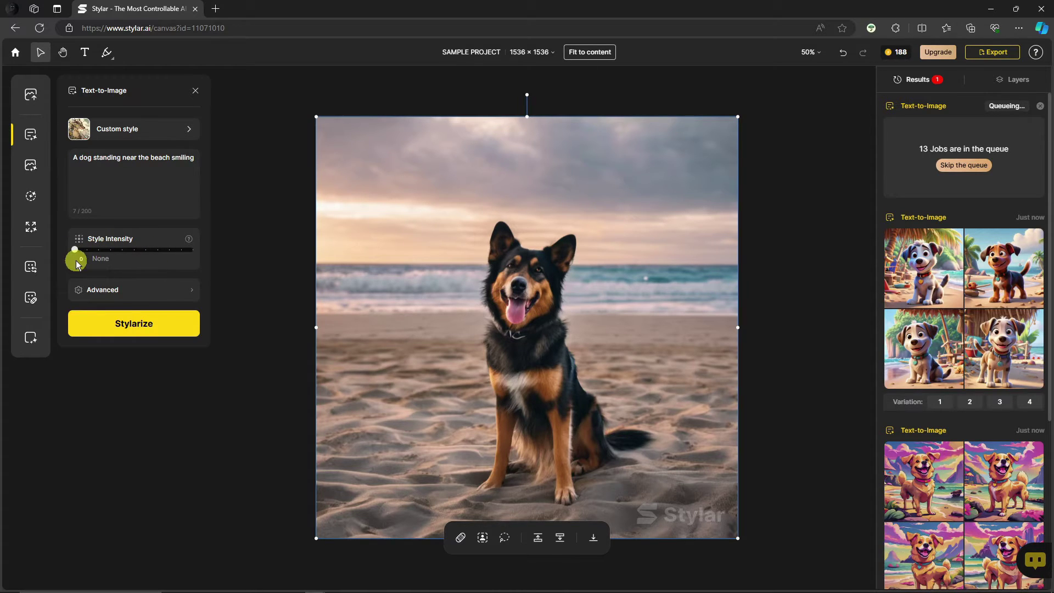
pyautogui.click(129, 330)
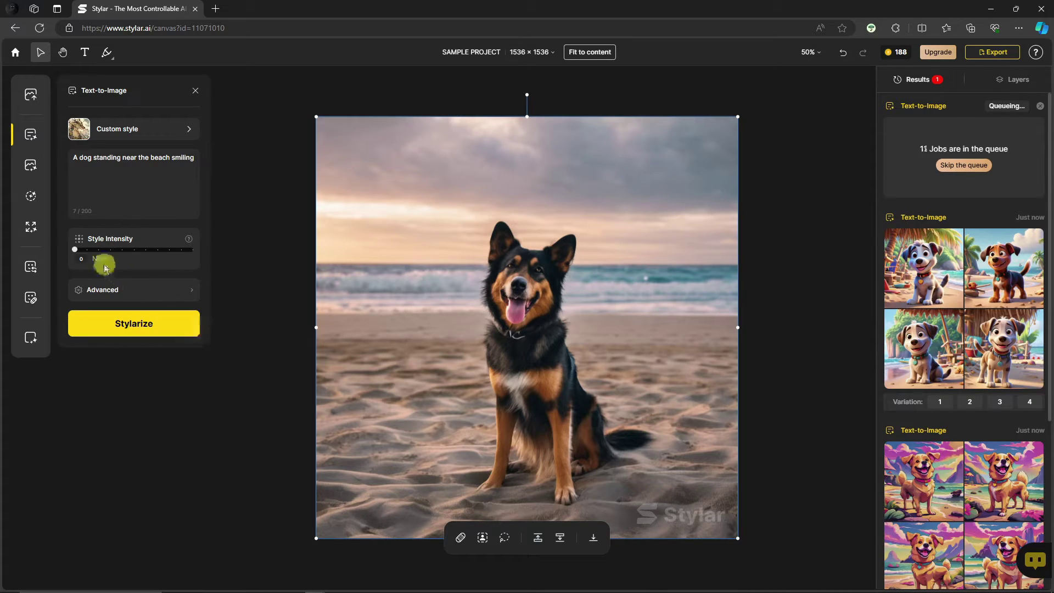
pyautogui.moveTo(75, 250); pyautogui.dragTo(223, 255)
pyautogui.click(157, 325)
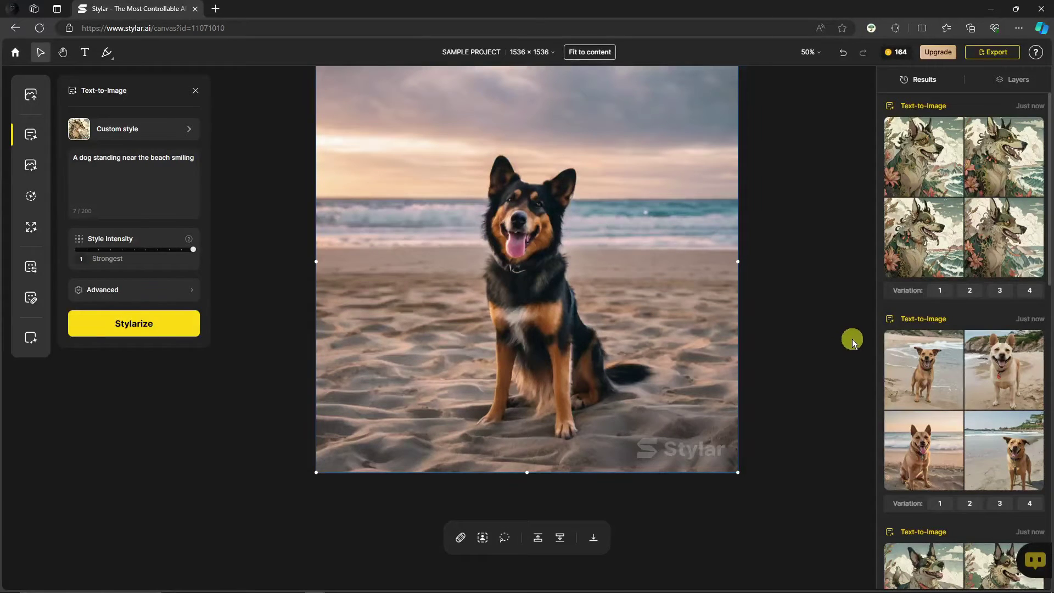
pyautogui.scroll(-1, 926, 326)
pyautogui.scroll(-5, 927, 326)
pyautogui.moveTo(1012, 286)
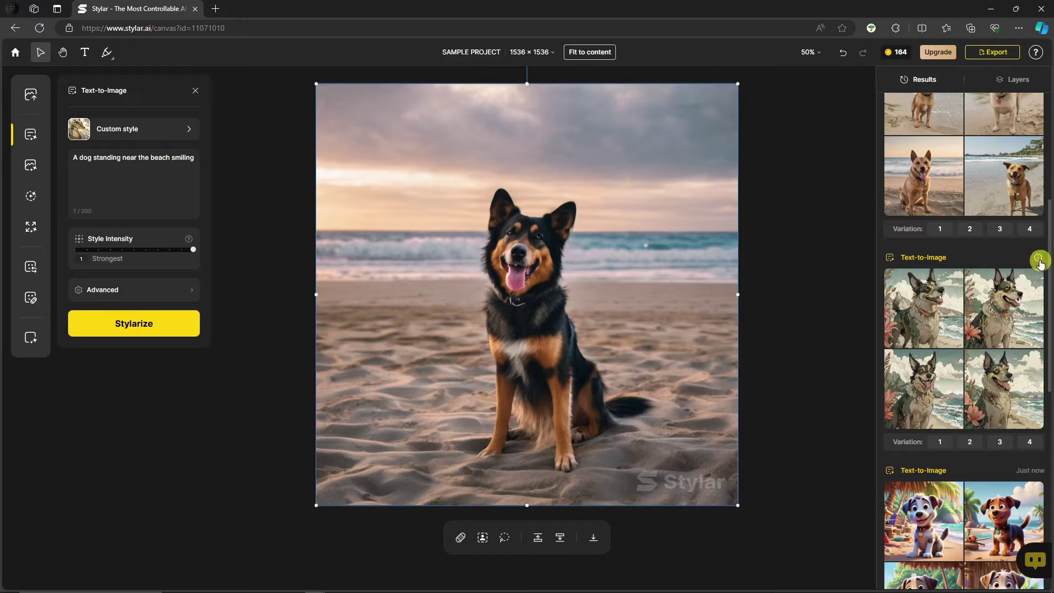
pyautogui.click(1039, 259)
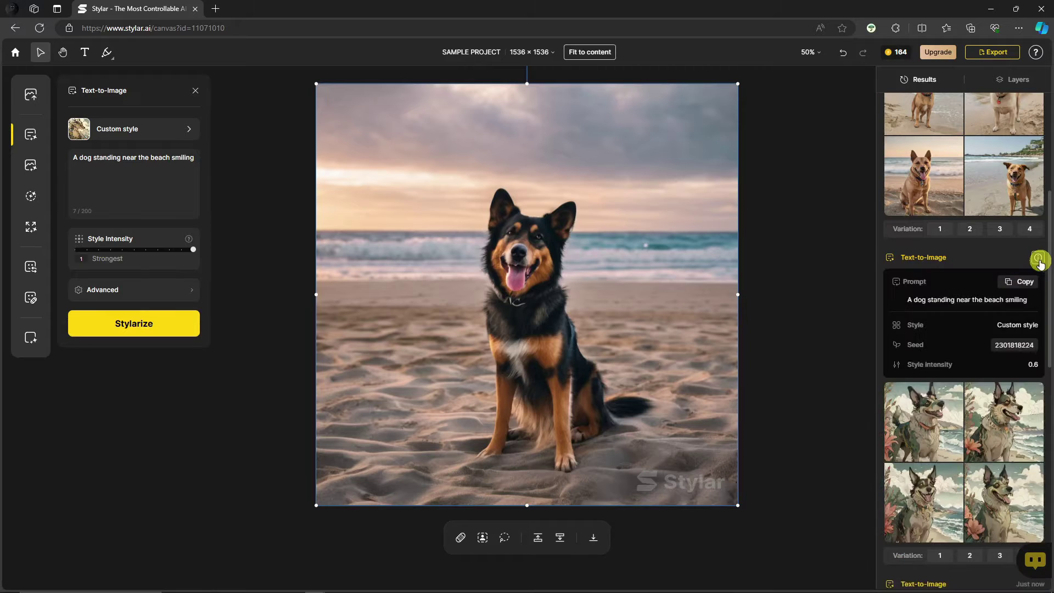
pyautogui.scroll(7, 981, 270)
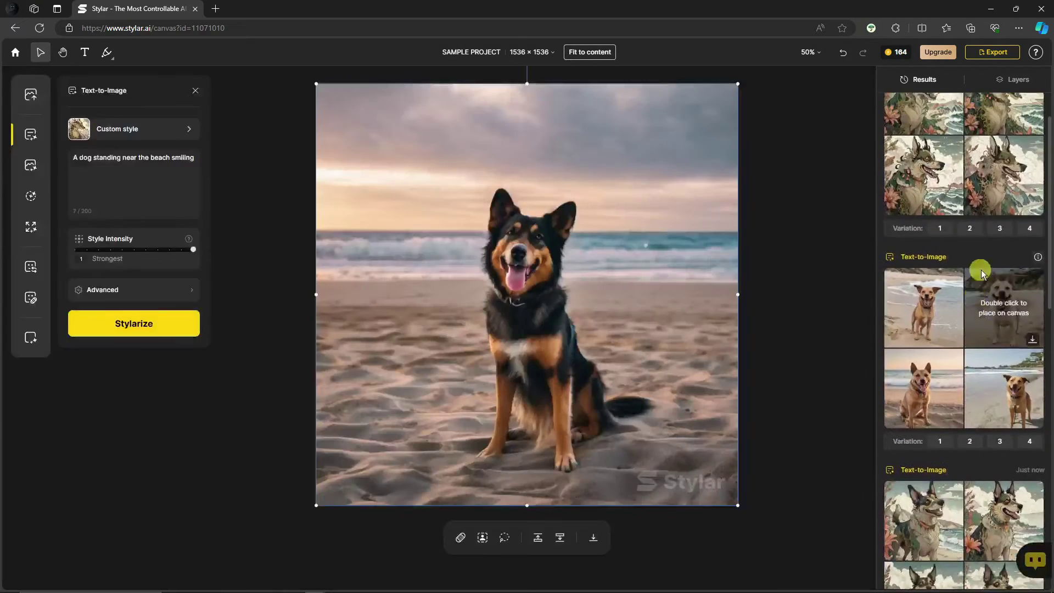
pyautogui.moveTo(1041, 321)
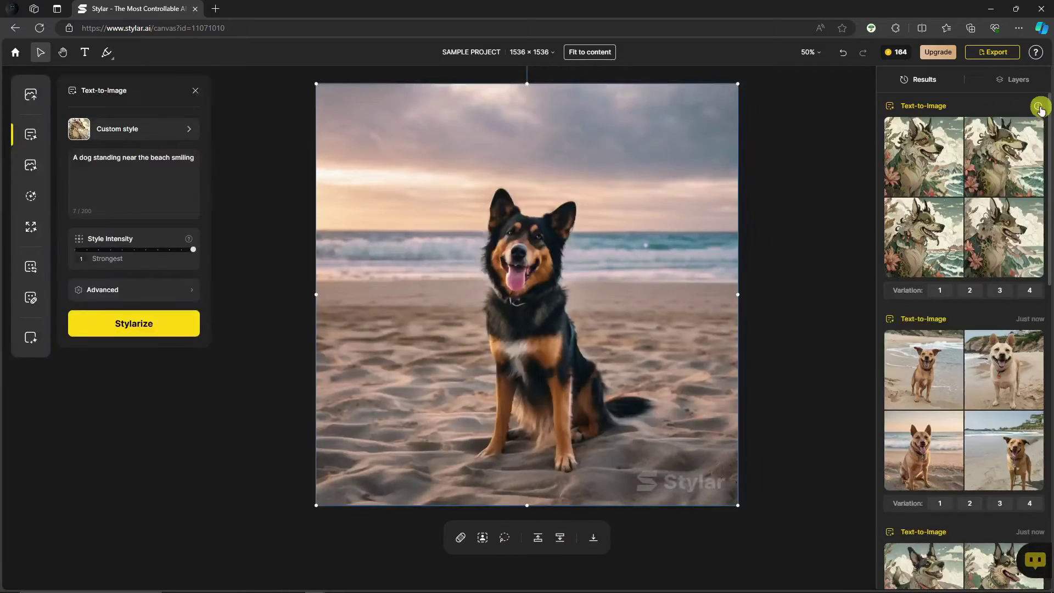
pyautogui.moveTo(1039, 108)
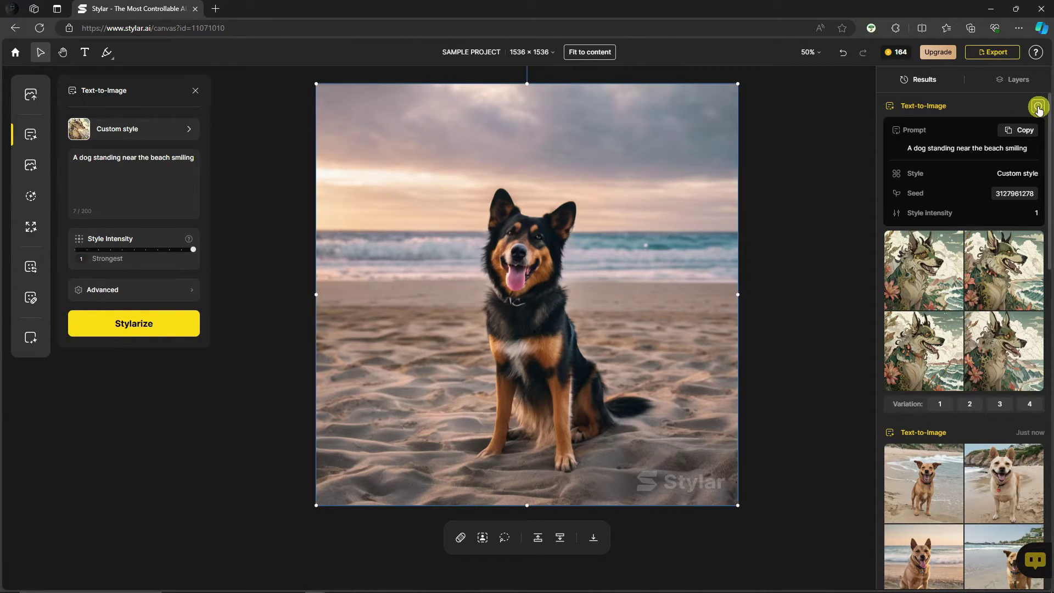
pyautogui.moveTo(913, 159)
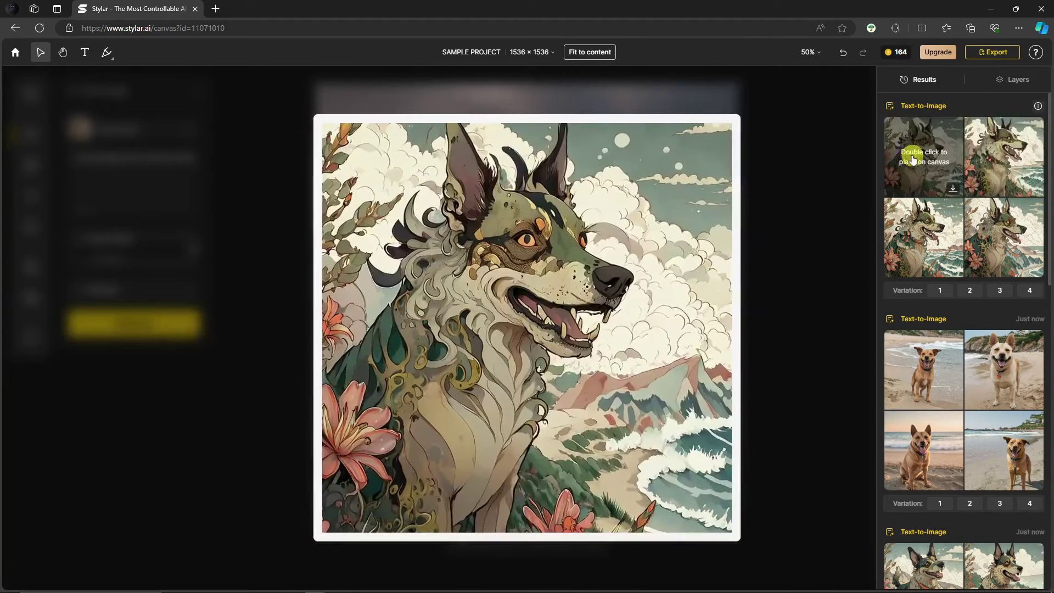
pyautogui.moveTo(939, 236)
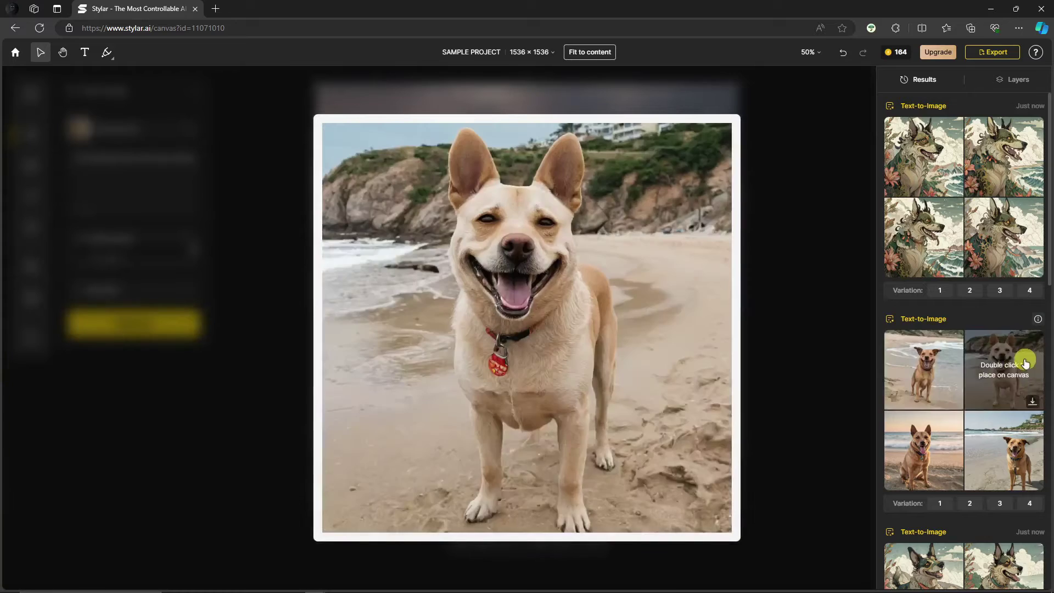
pyautogui.moveTo(1015, 440)
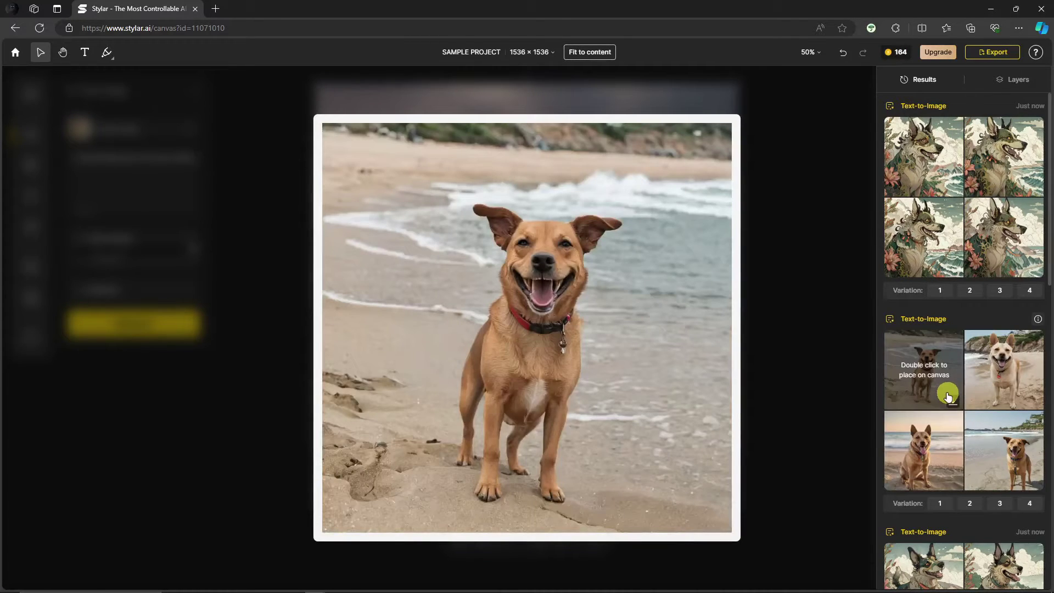
pyautogui.scroll(-4, 933, 371)
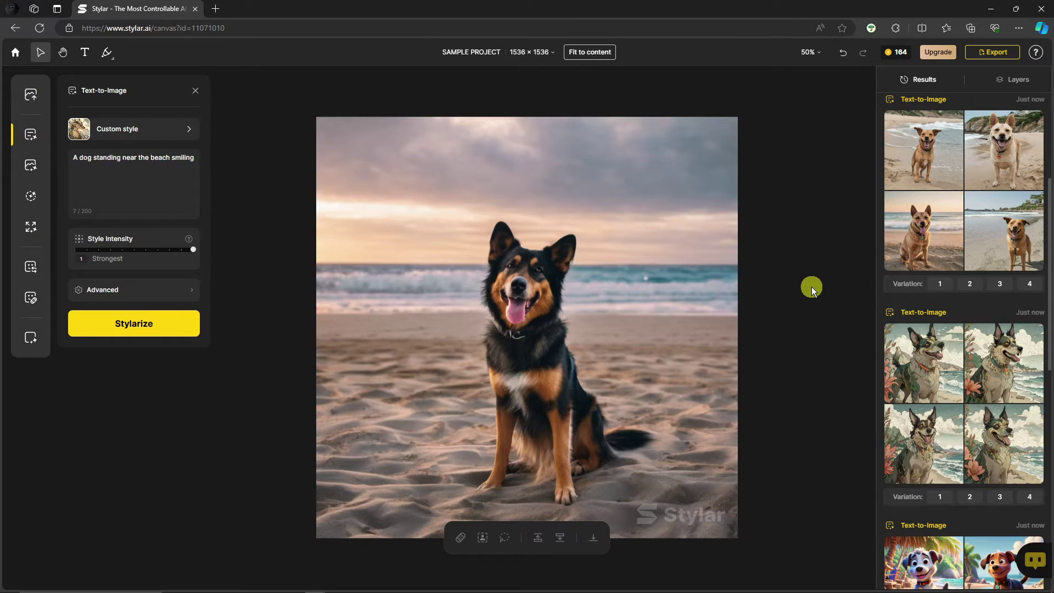
# Step: Delete the dog picture from the canvas and remove its leftover layer
pyautogui.click(572, 258)
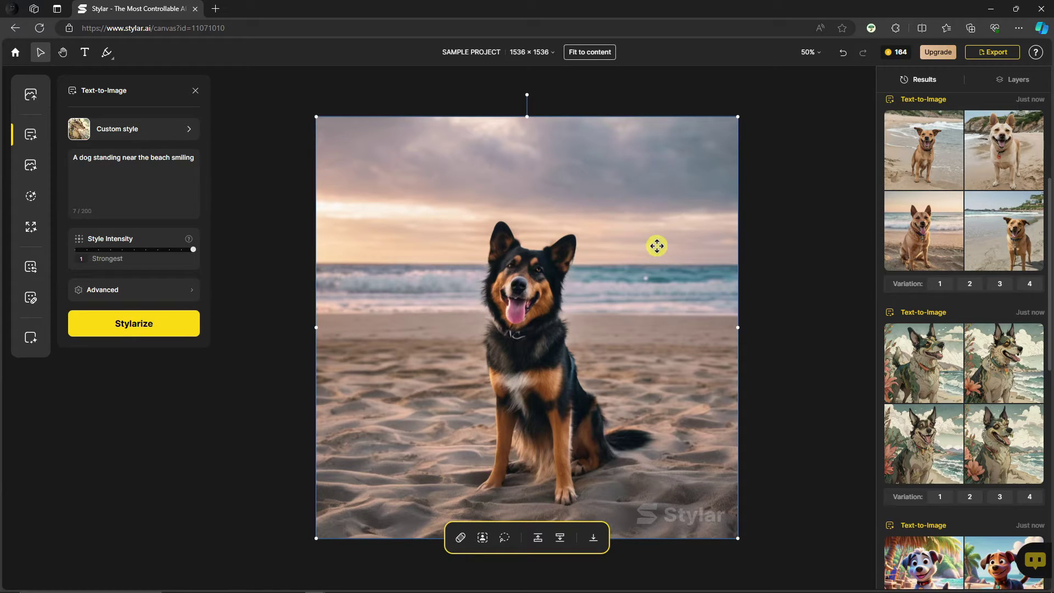
pyautogui.press('Delete')
pyautogui.click(1016, 92)
pyautogui.click(1026, 116)
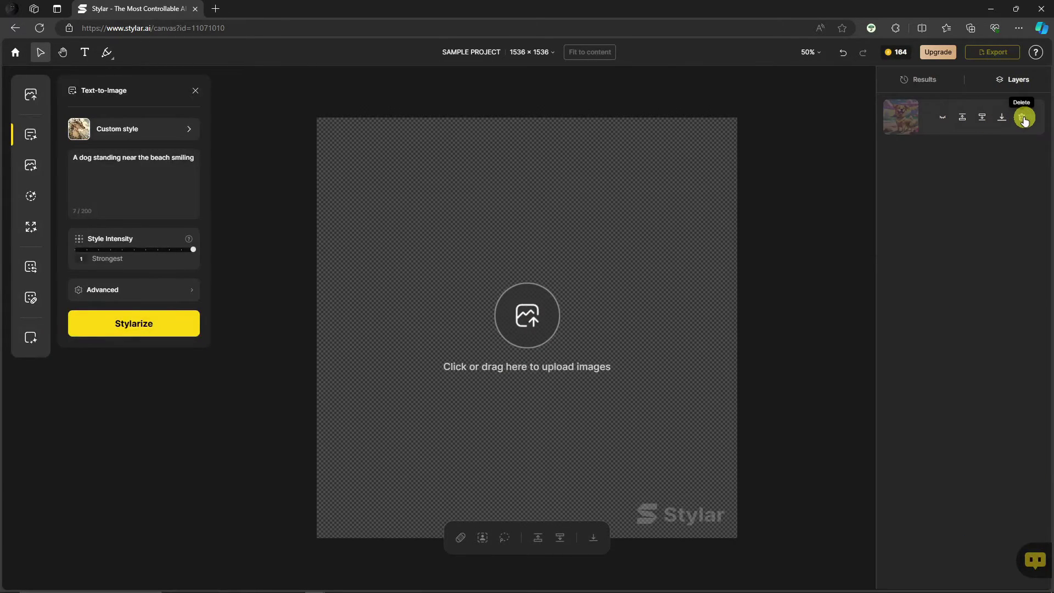
pyautogui.click(953, 94)
# Step: In Image-to-Image, upload portrait photo '1' from Downloads onto the canvas
pyautogui.moveTo(989, 126)
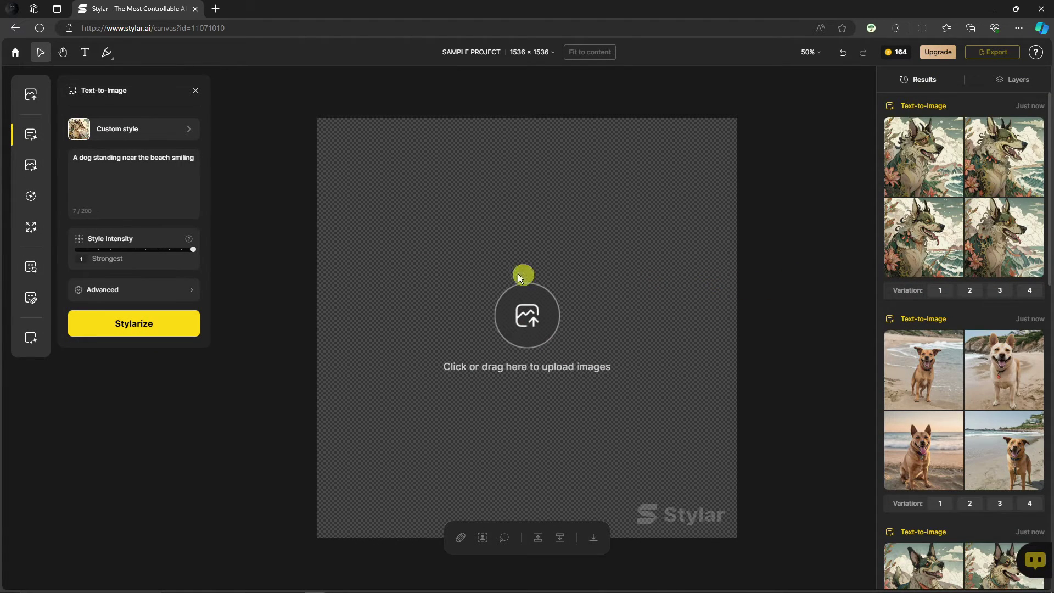
pyautogui.click(31, 165)
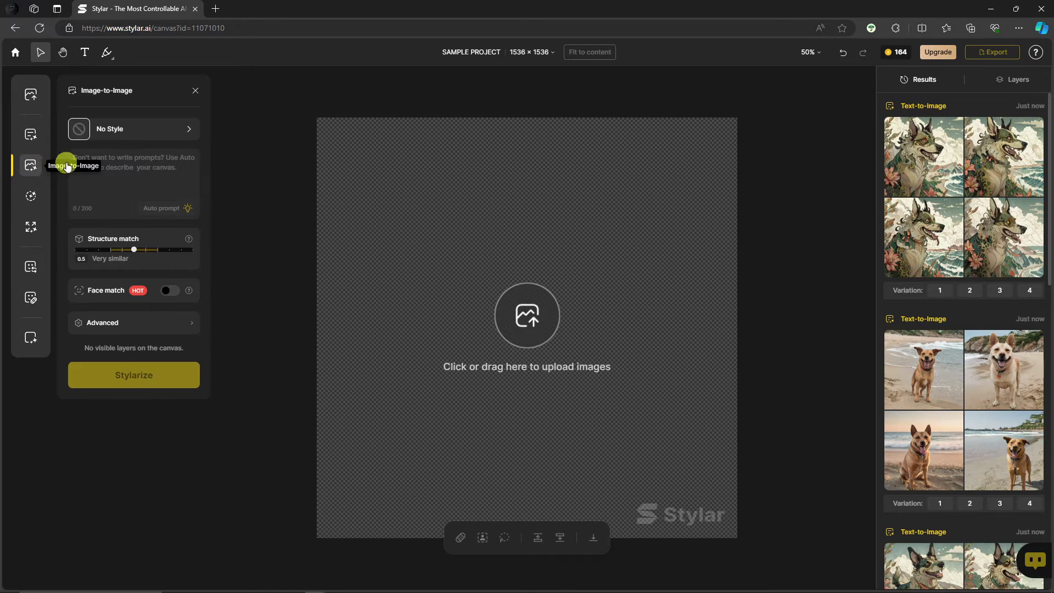
pyautogui.click(550, 306)
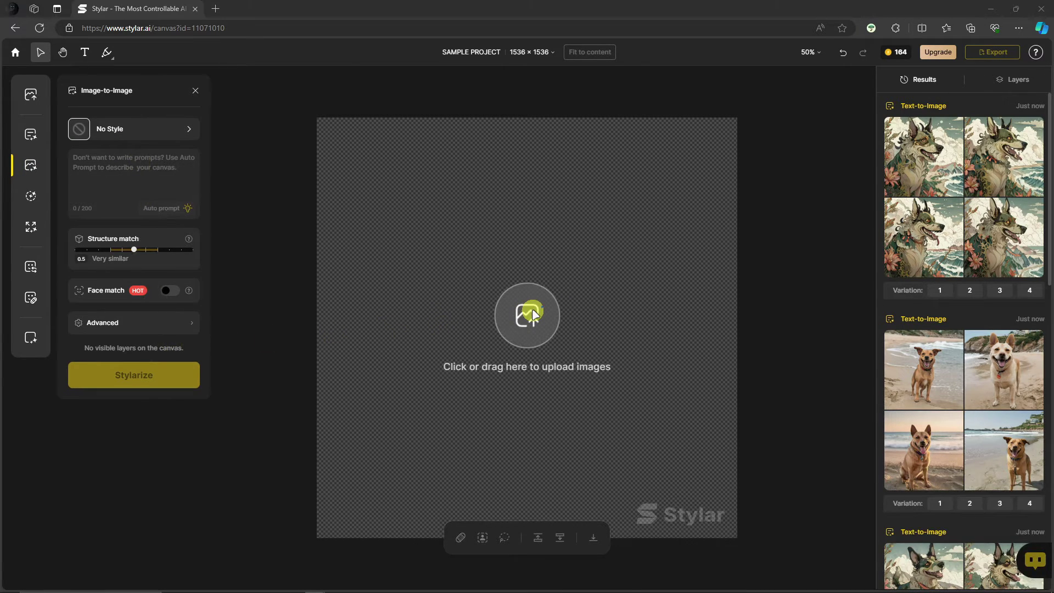
pyautogui.scroll(-5, 489, 255)
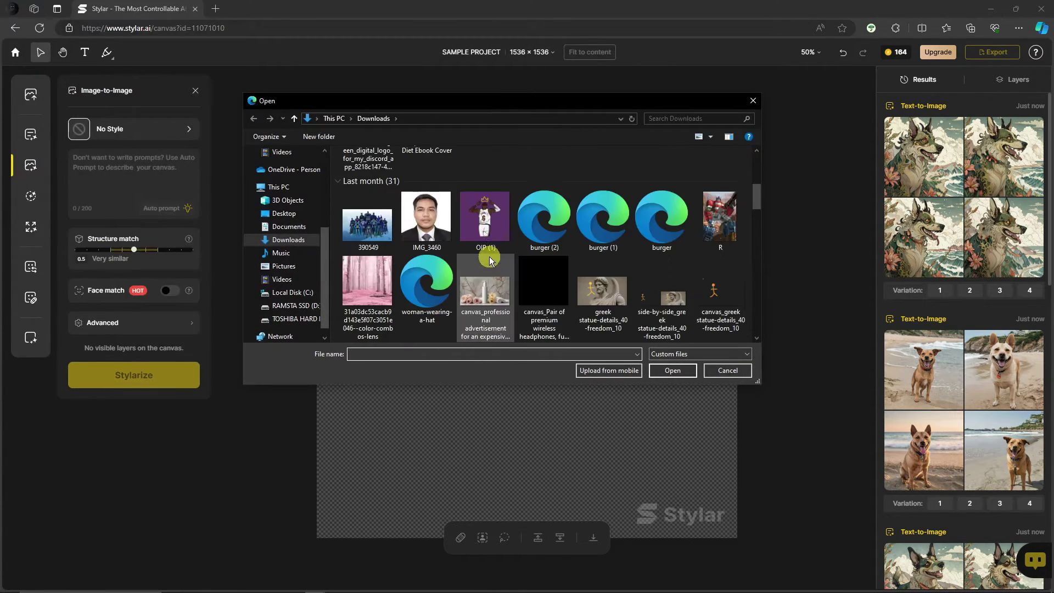
pyautogui.scroll(3, 713, 189)
pyautogui.moveTo(760, 184); pyautogui.dragTo(746, 250)
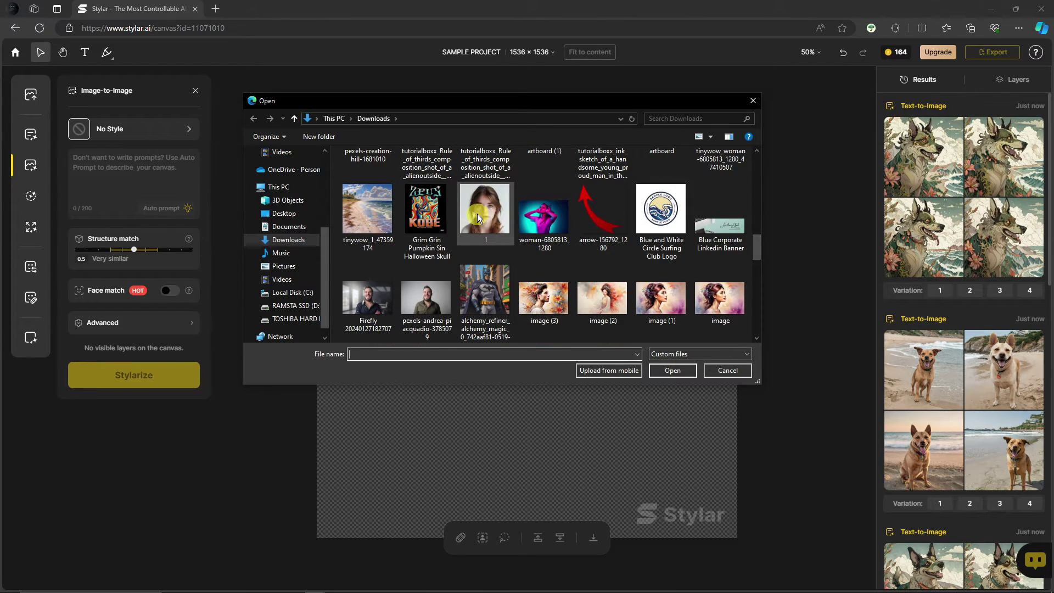
pyautogui.doubleClick(477, 213)
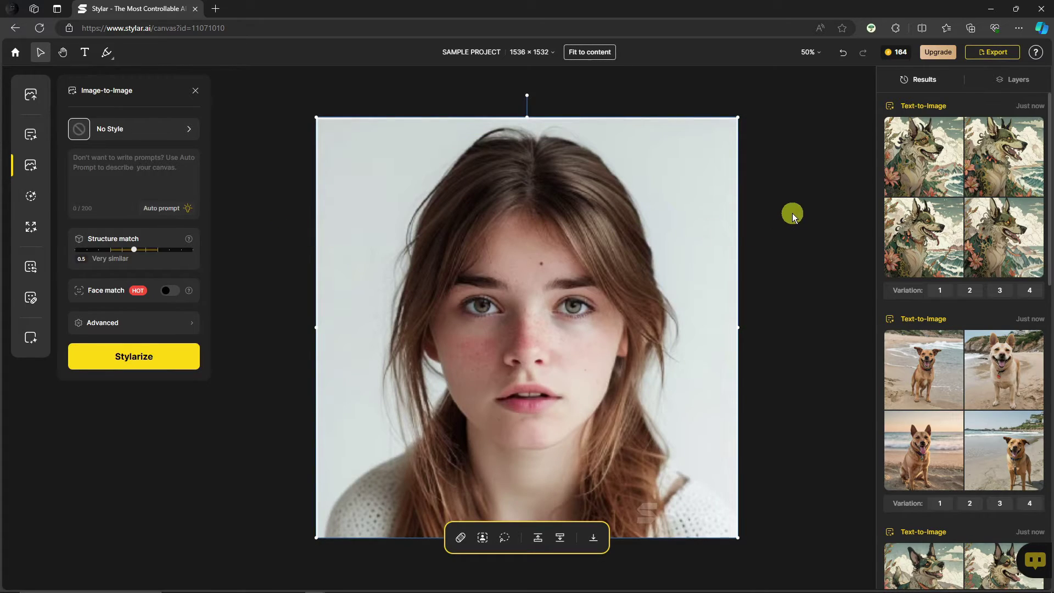
pyautogui.click(792, 214)
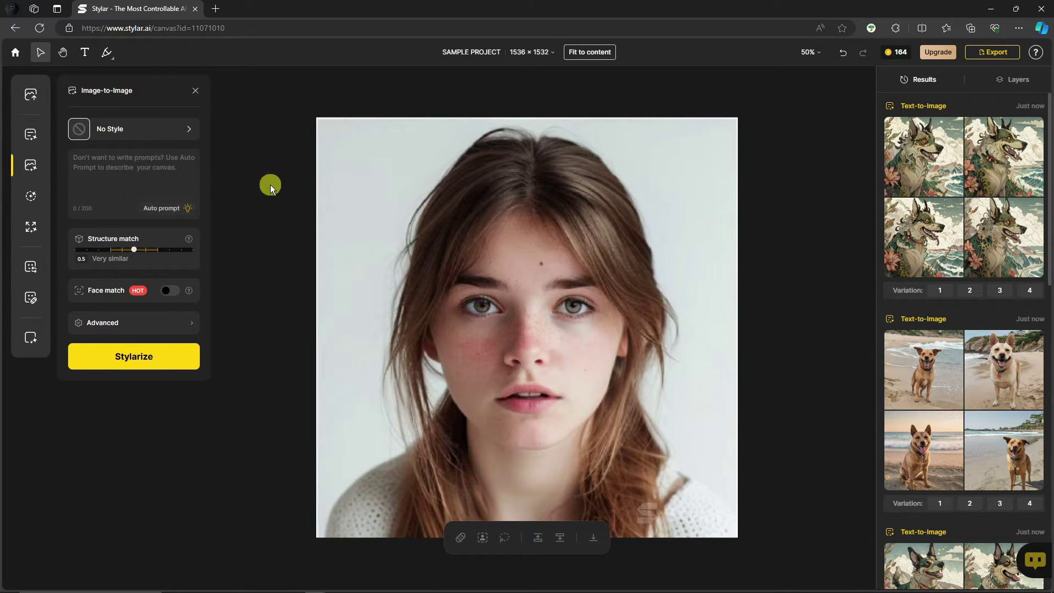
# Step: Choose the Vivid Tableaux style from the style gallery
pyautogui.click(137, 132)
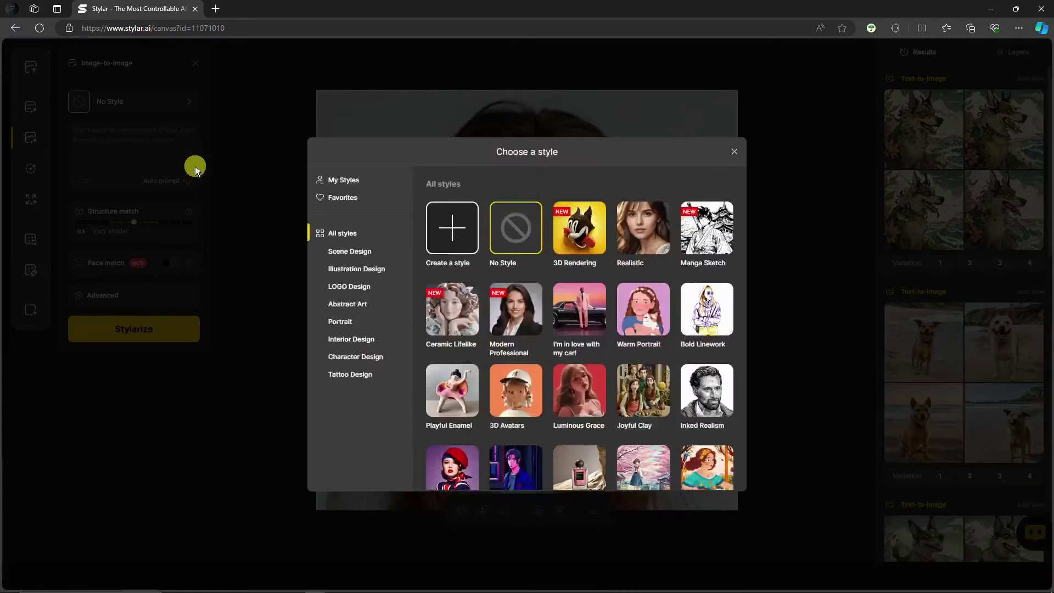
pyautogui.scroll(-1, 564, 301)
pyautogui.scroll(-1, 566, 302)
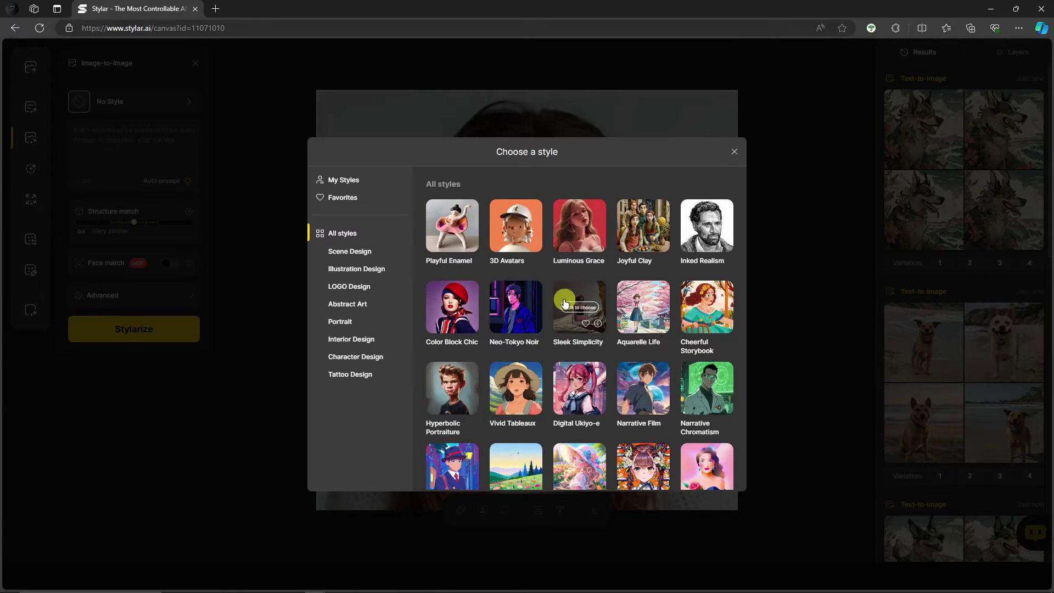
pyautogui.scroll(-3, 566, 303)
pyautogui.scroll(-2, 567, 303)
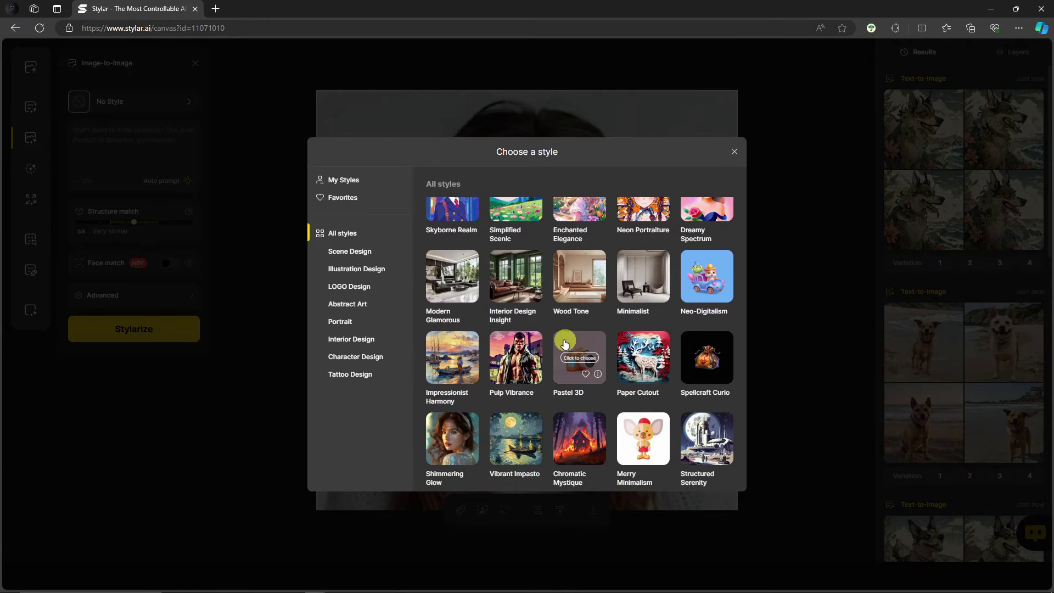
pyautogui.scroll(-2, 538, 348)
pyautogui.scroll(-1, 538, 352)
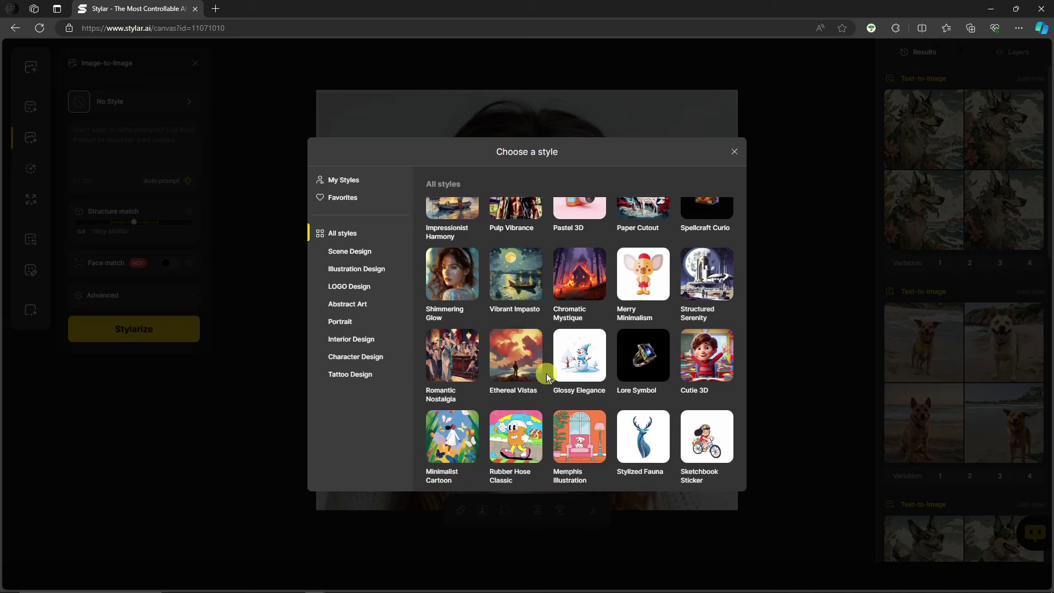
pyautogui.scroll(3, 545, 374)
pyautogui.scroll(3, 551, 377)
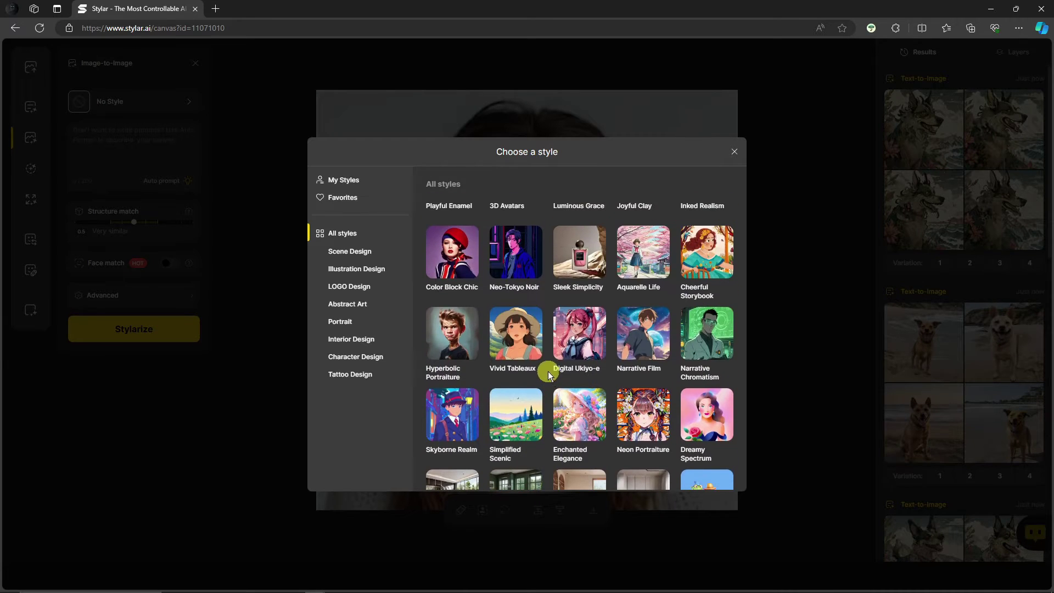
pyautogui.click(522, 335)
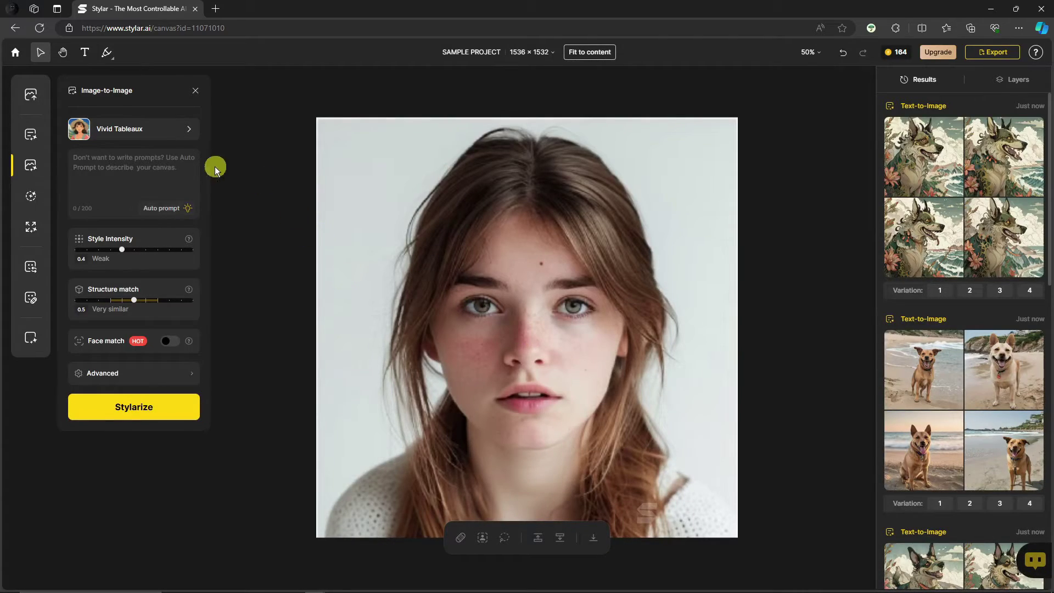
# Step: Auto-generate a prompt describing the young woman's portrait
pyautogui.click(185, 166)
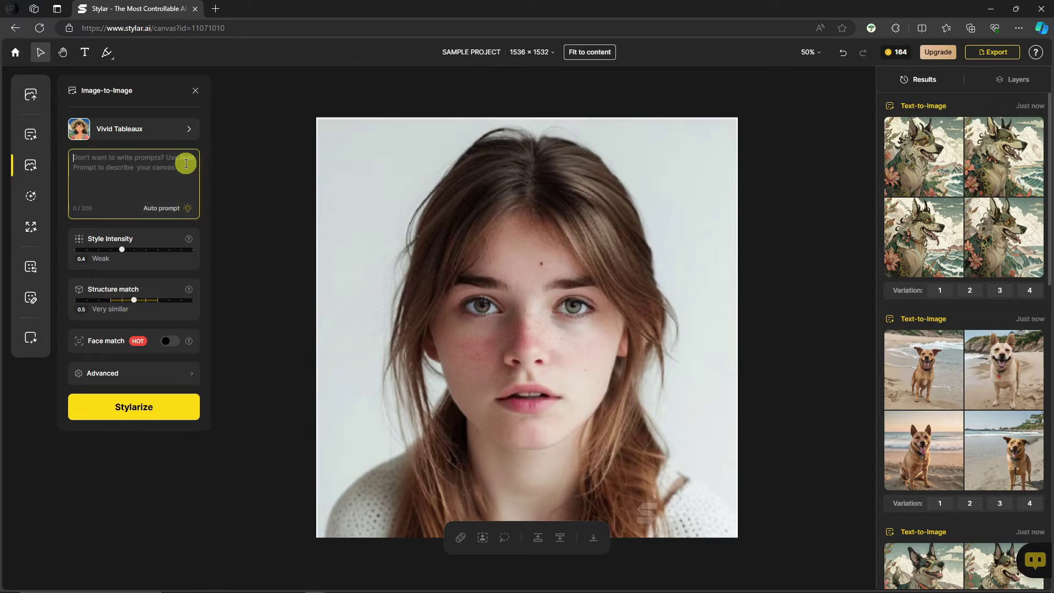
pyautogui.click(174, 213)
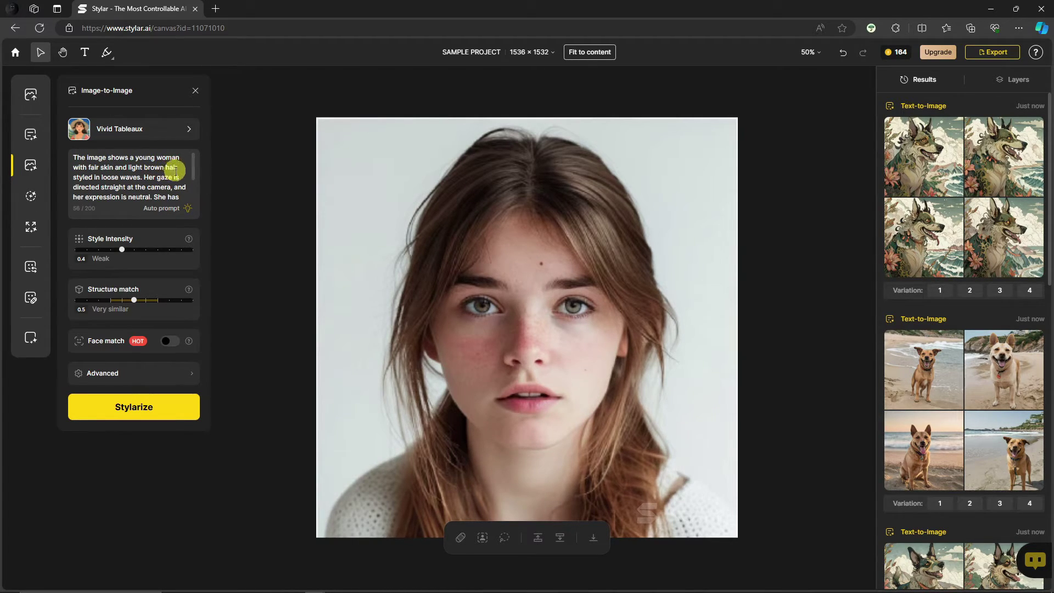
pyautogui.scroll(-2, 171, 171)
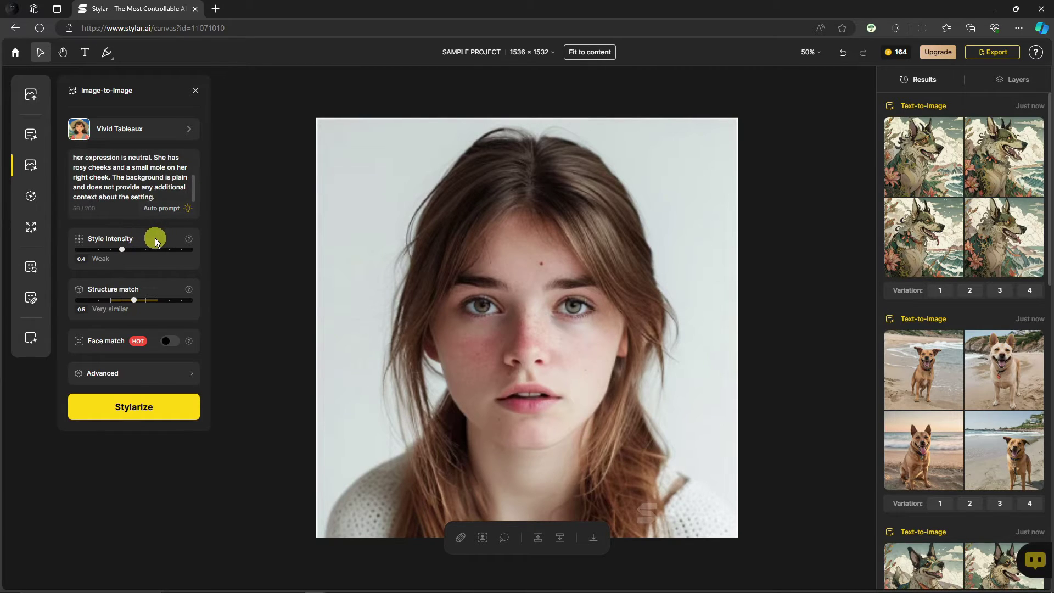
pyautogui.moveTo(188, 240)
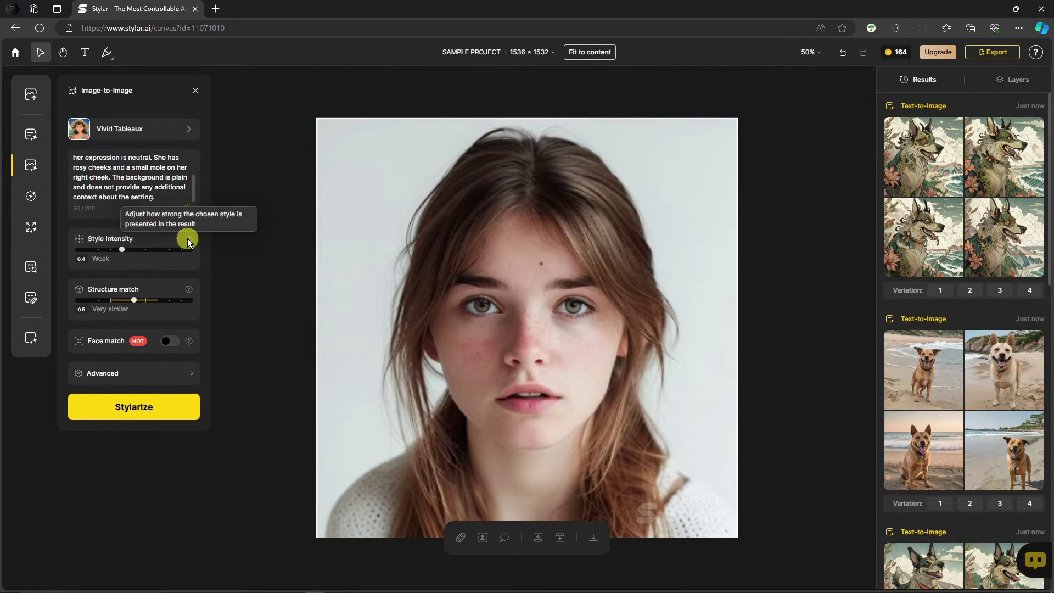
pyautogui.moveTo(189, 290)
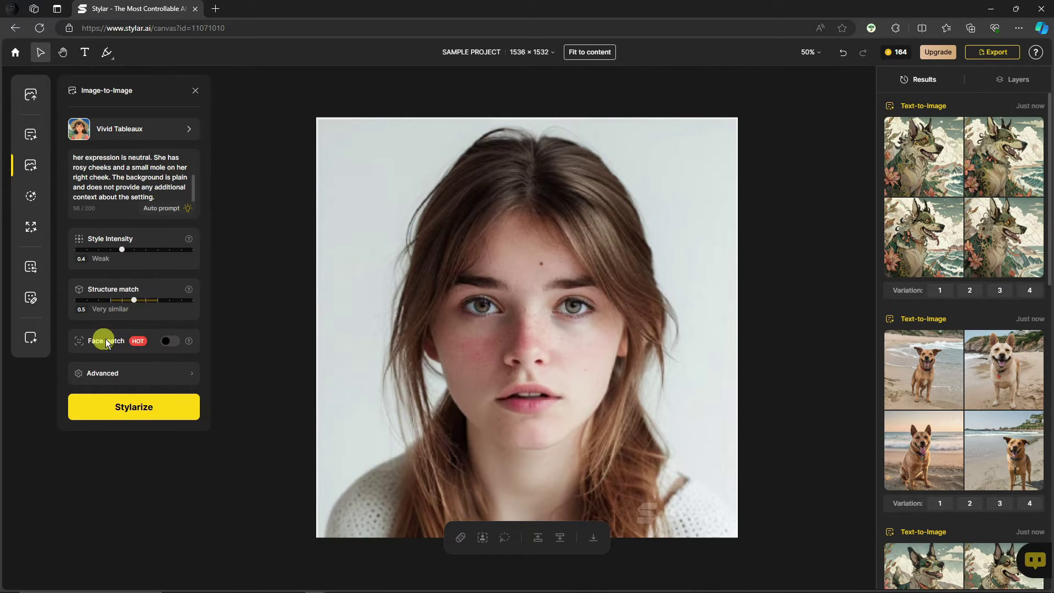
pyautogui.moveTo(193, 342)
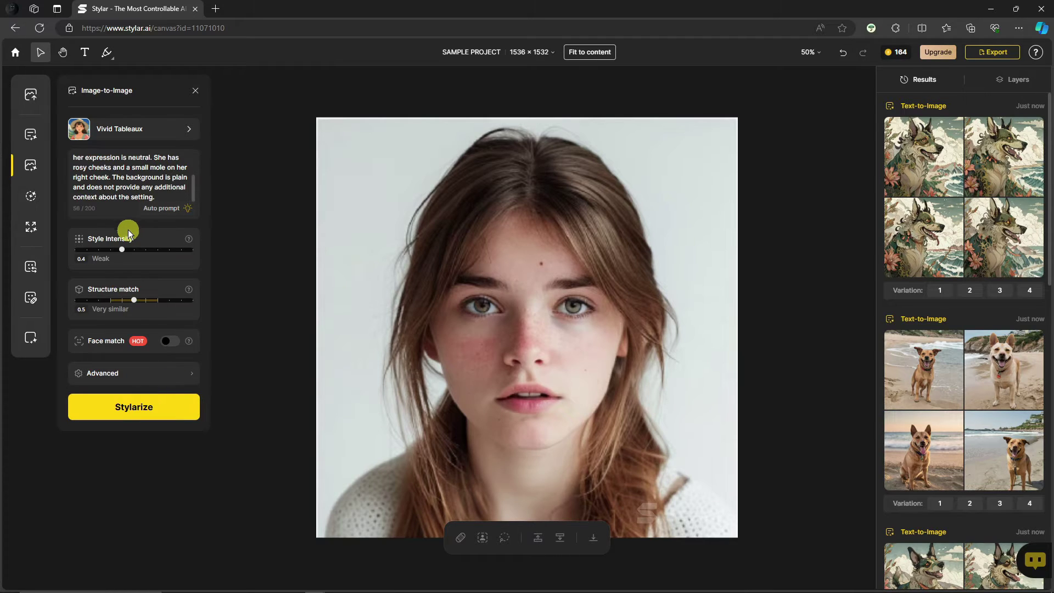
# Step: Stylarize the portrait and place the third Vivid Tableaux cartoon result on the canvas
pyautogui.click(152, 411)
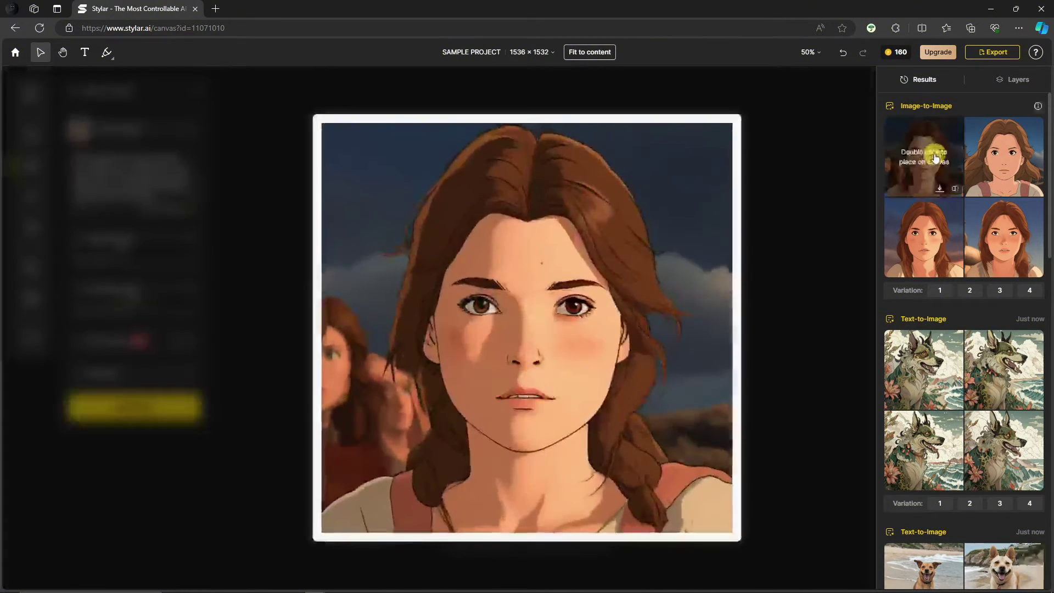
pyautogui.moveTo(1008, 237)
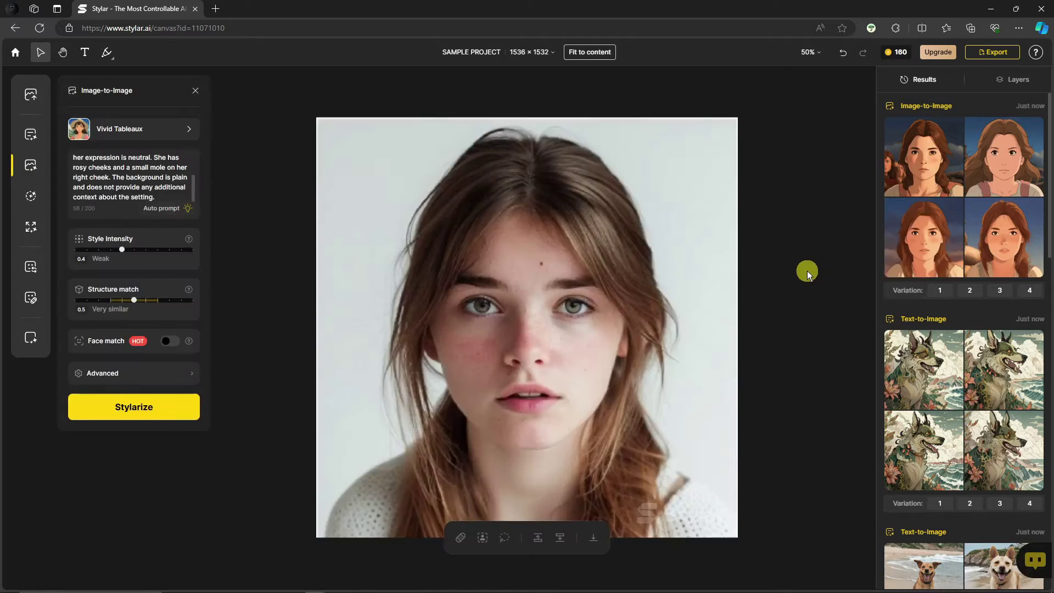
pyautogui.moveTo(902, 235)
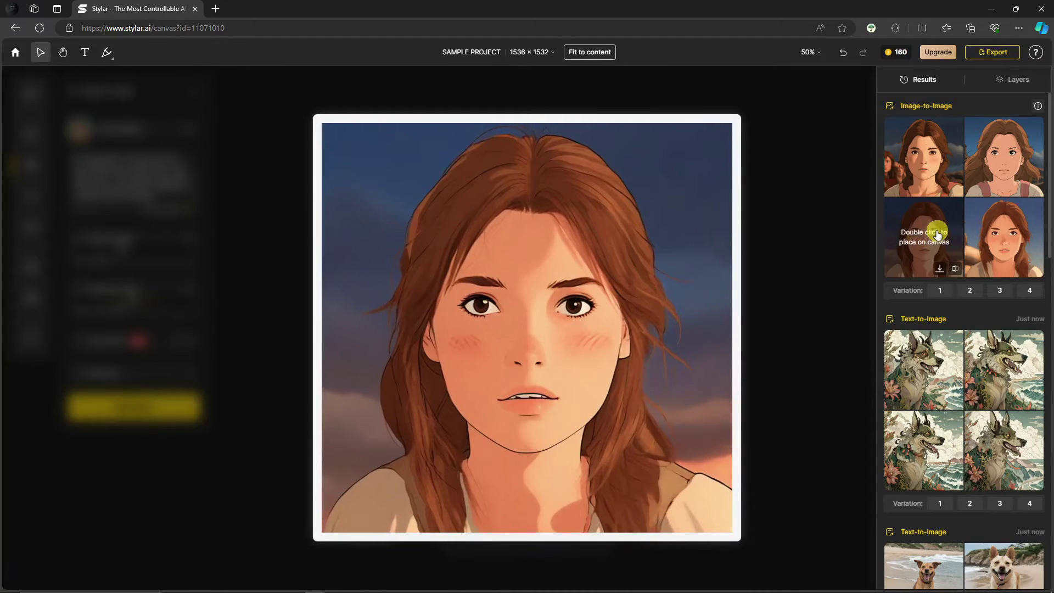
pyautogui.doubleClick(937, 233)
# Step: Toggle the cartoon layer's visibility to compare, leaving it hidden over the original photo
pyautogui.click(1013, 79)
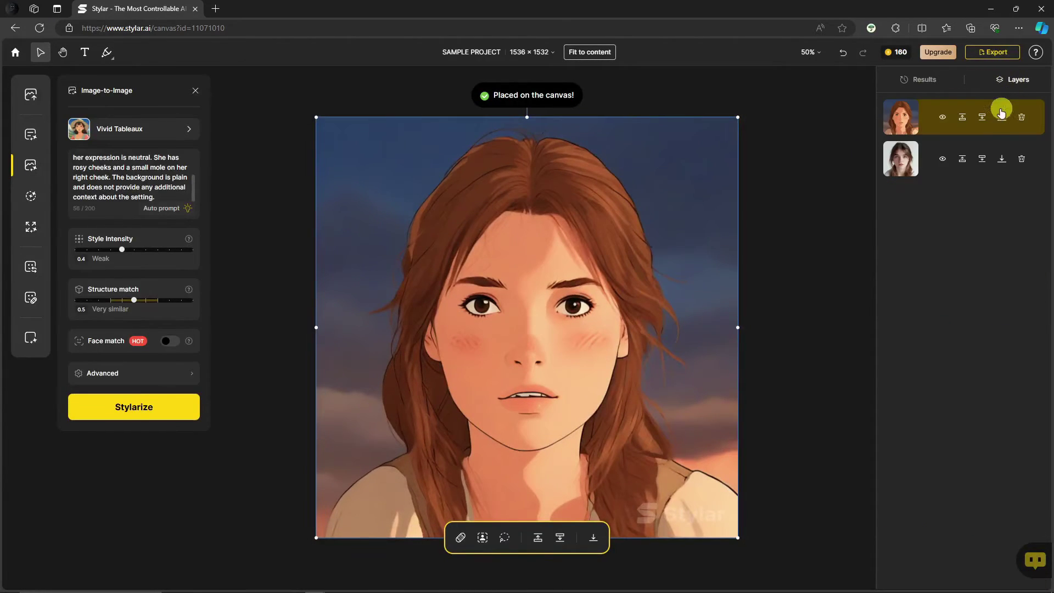
pyautogui.click(943, 118)
pyautogui.click(943, 120)
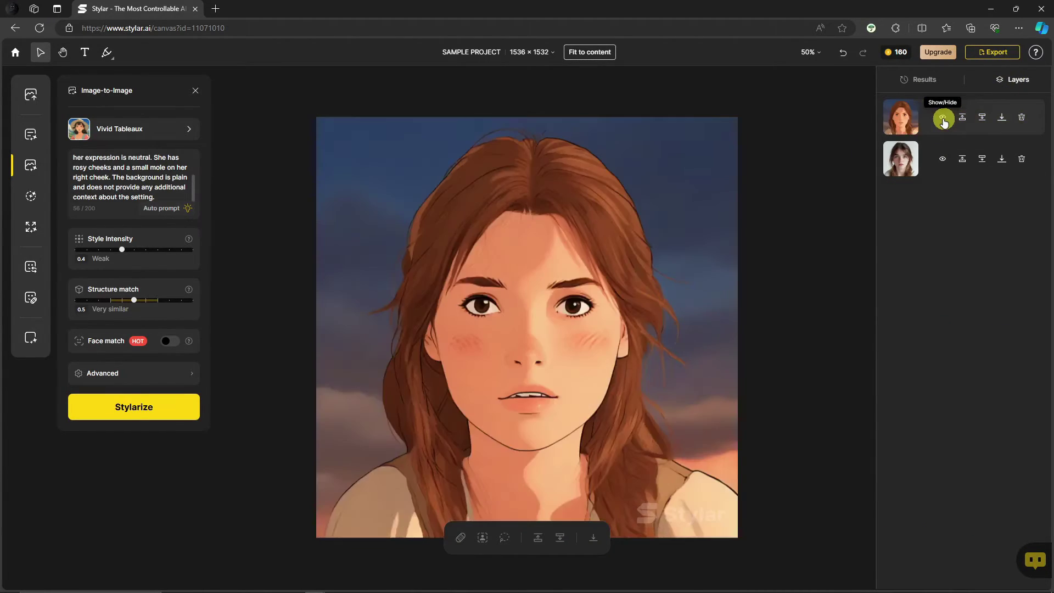
pyautogui.click(943, 119)
pyautogui.click(943, 118)
pyautogui.click(943, 119)
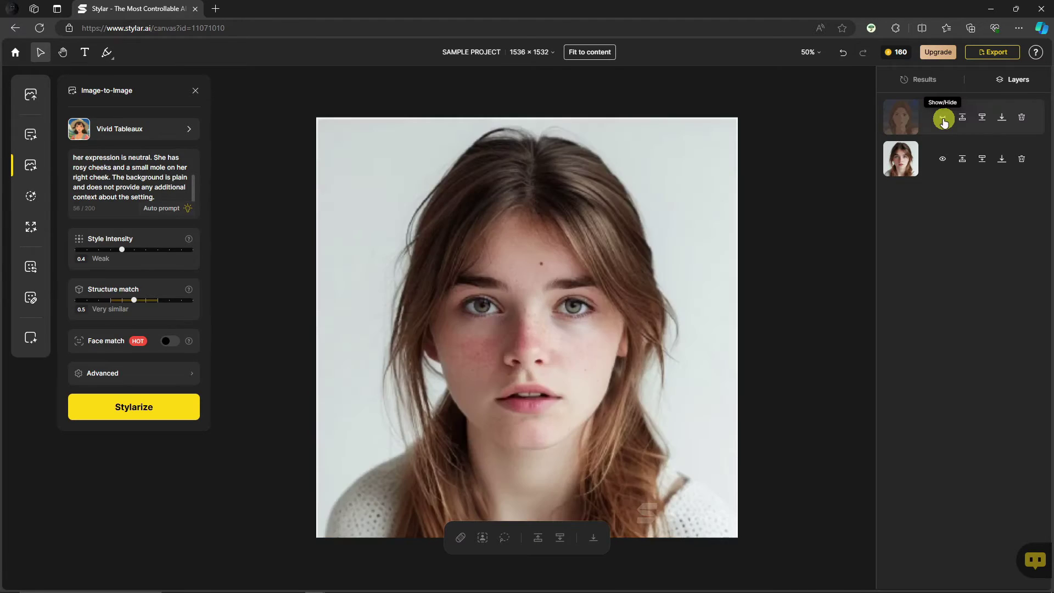
pyautogui.click(943, 119)
pyautogui.click(943, 120)
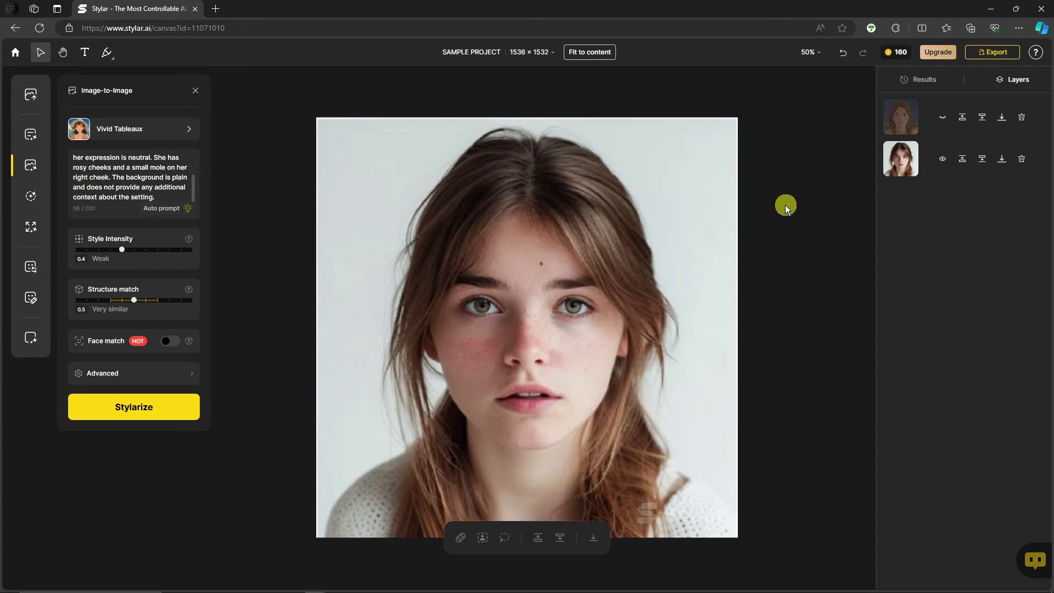
# Step: Regenerate with Structure match 0.7 and Style Intensity 0.3, dismissing the Skip the Queue offer
pyautogui.click(923, 82)
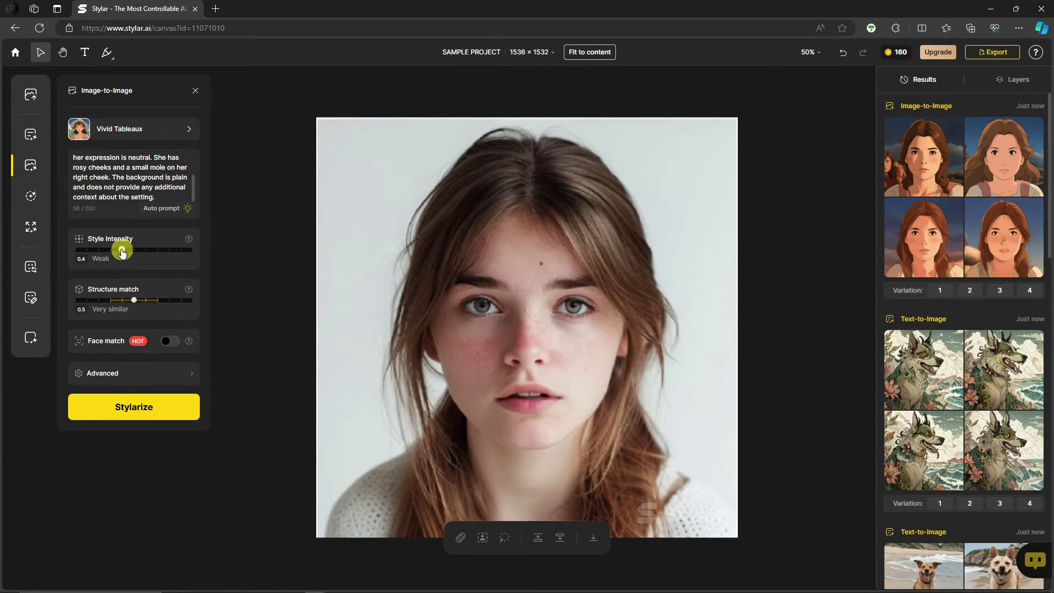
pyautogui.moveTo(134, 300); pyautogui.dragTo(157, 300)
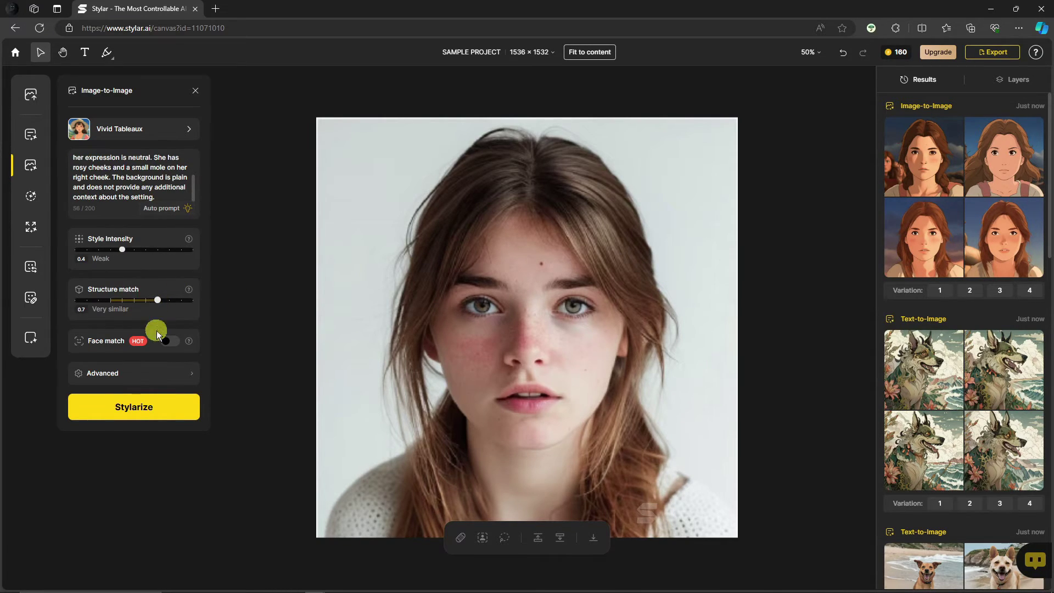
pyautogui.moveTo(122, 251); pyautogui.dragTo(111, 250)
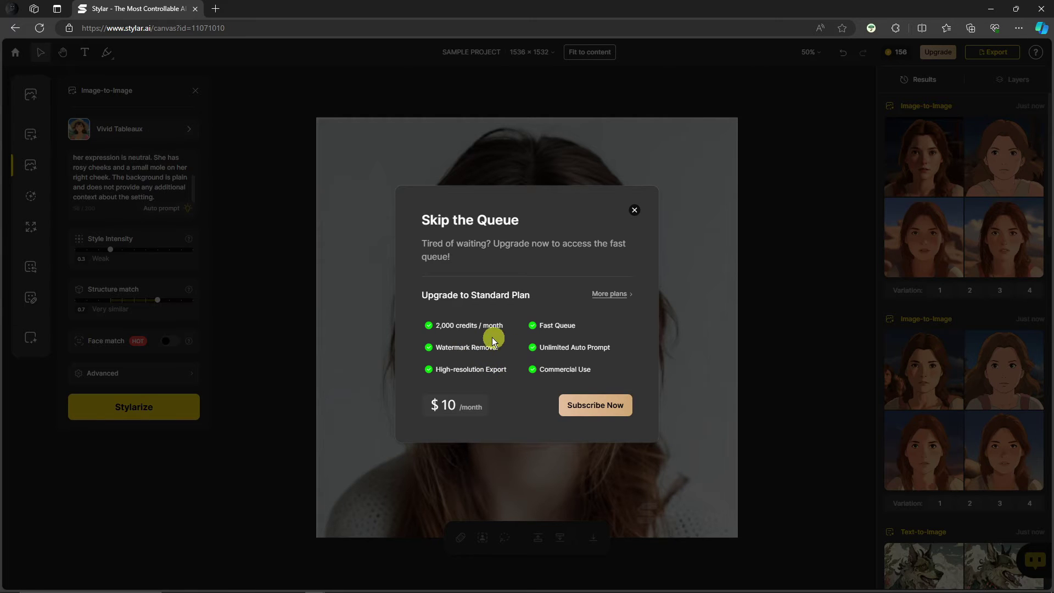
pyautogui.click(633, 211)
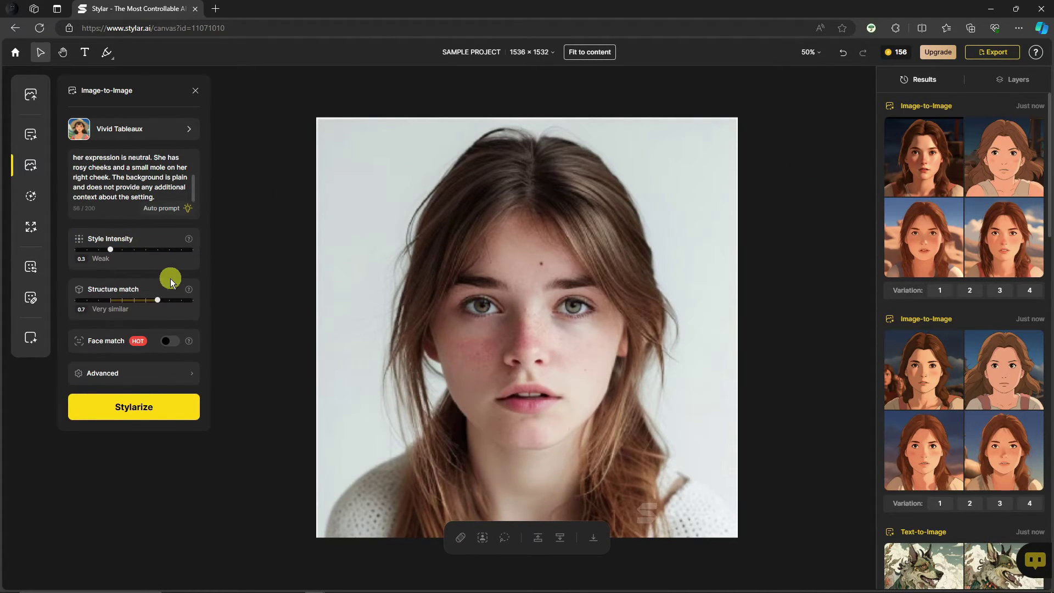
# Step: Place the fourth cartoon variation from the second batch on the canvas as a new layer
pyautogui.moveTo(920, 166)
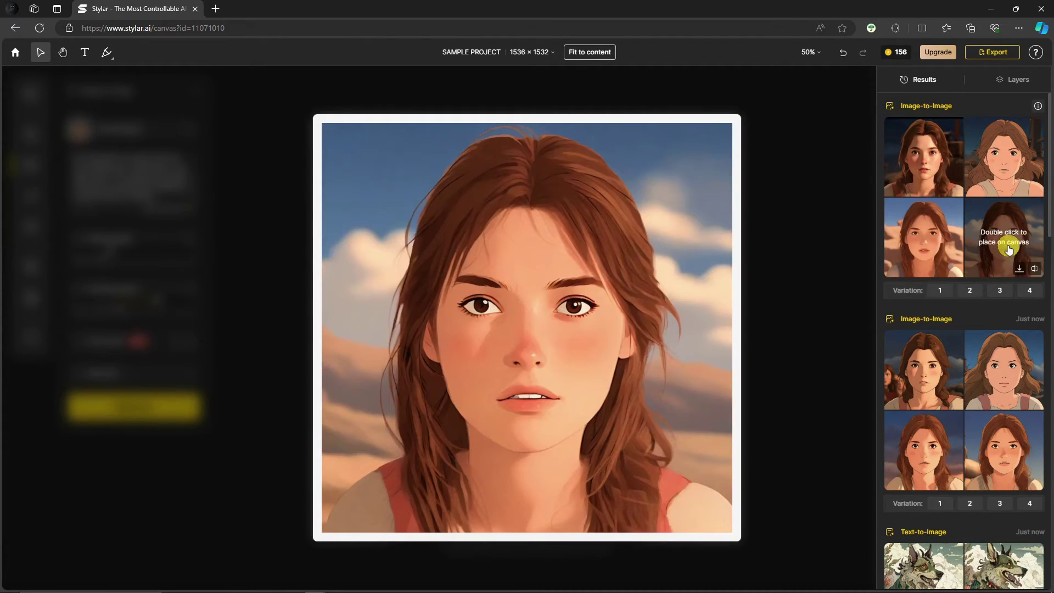
pyautogui.doubleClick(1004, 253)
pyautogui.click(1006, 82)
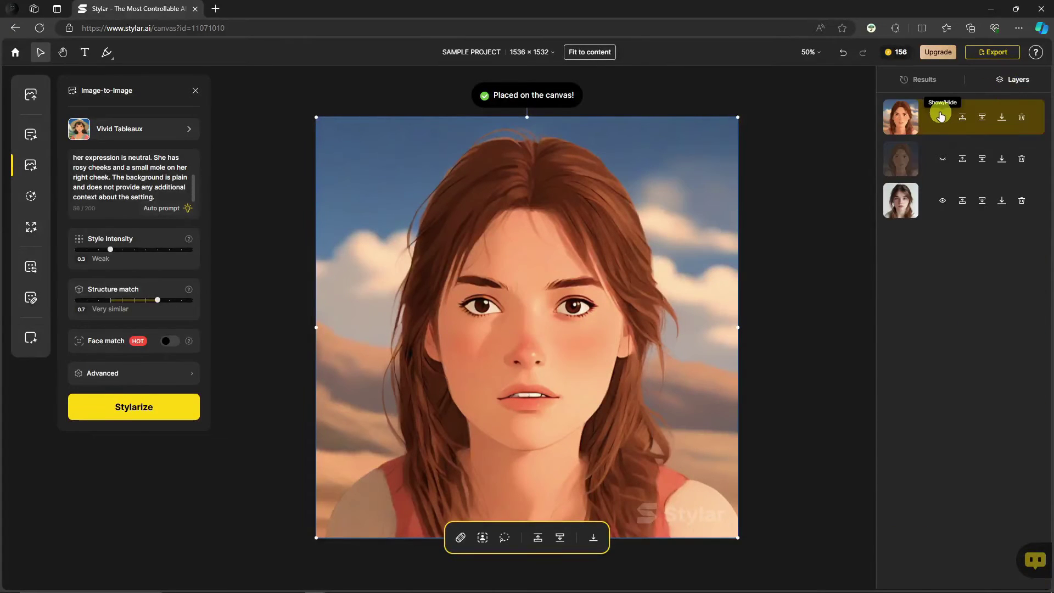
# Step: Toggle both cartoon layers' visibility to compare, ending with both hidden over the photo
pyautogui.click(943, 118)
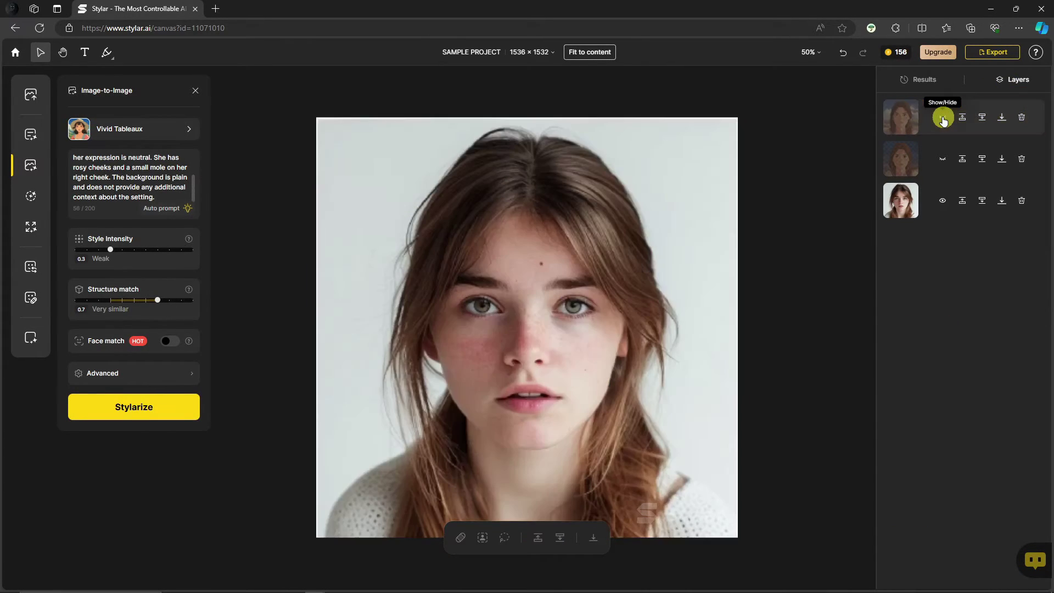
pyautogui.click(942, 118)
pyautogui.click(943, 118)
pyautogui.click(943, 118)
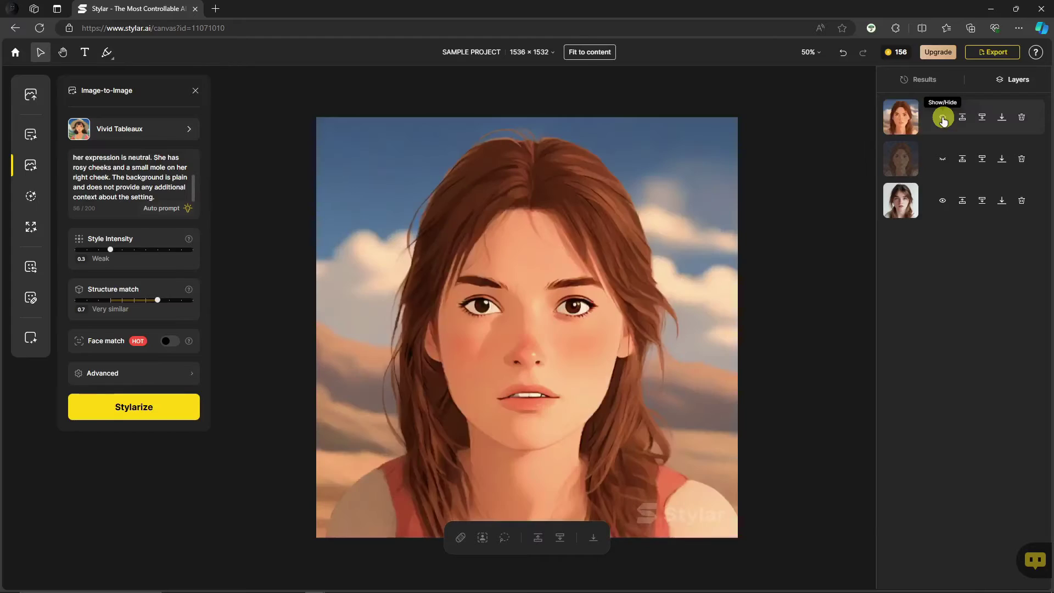
pyautogui.click(943, 119)
pyautogui.click(943, 159)
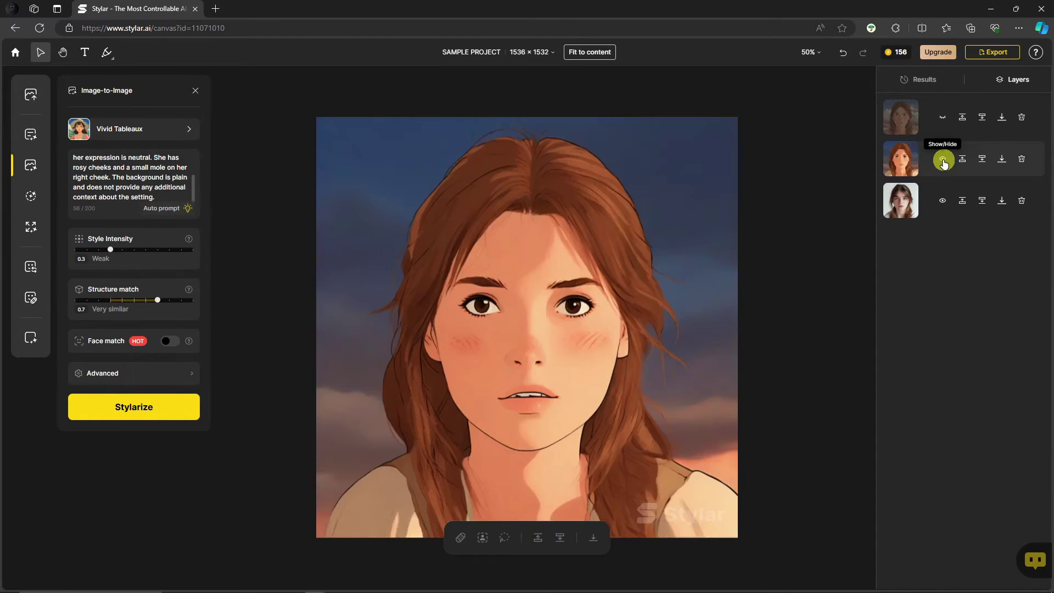
pyautogui.click(943, 159)
pyautogui.click(942, 118)
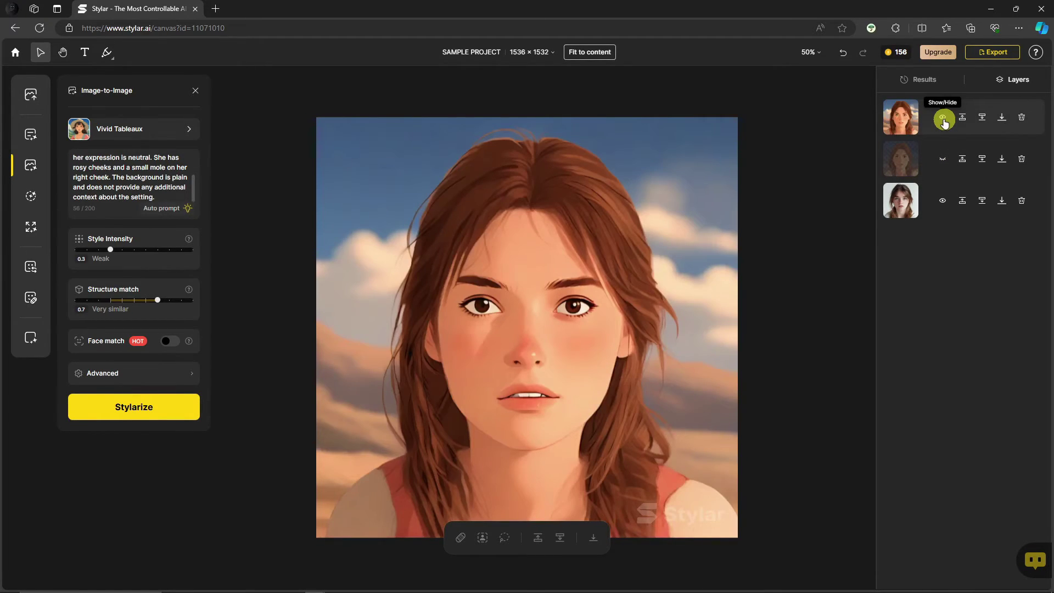
pyautogui.click(943, 119)
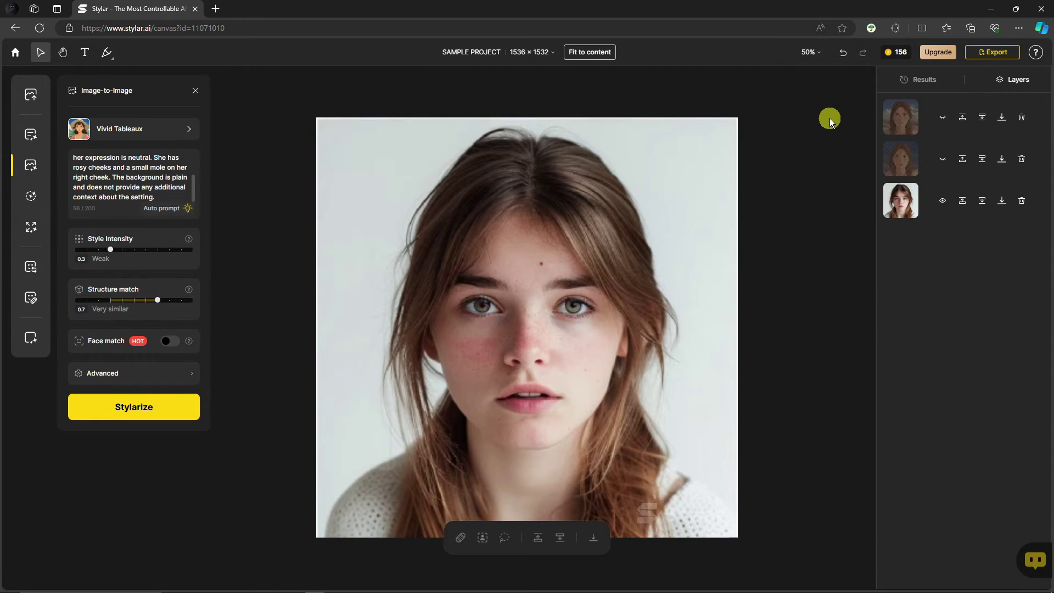
# Step: Build a new Custom style under My Styles from an uploaded picture and make it active
pyautogui.click(176, 132)
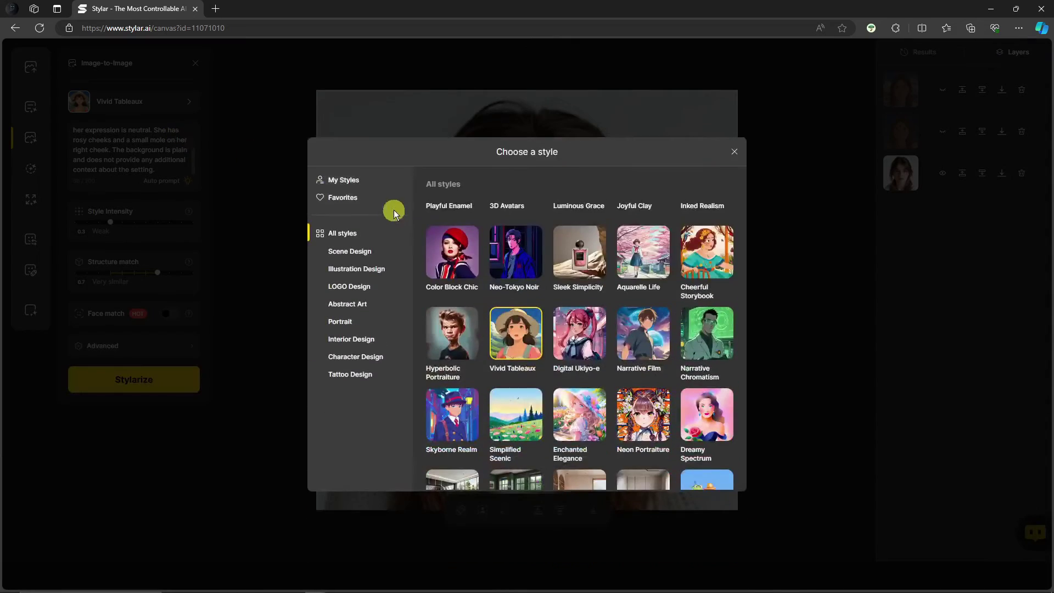
pyautogui.click(342, 180)
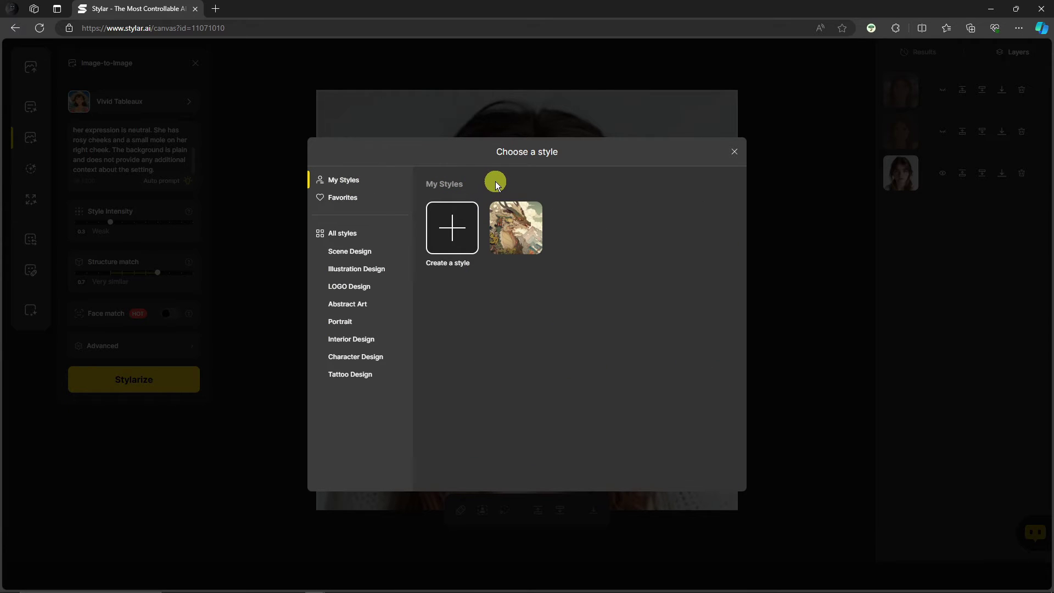
pyautogui.click(462, 216)
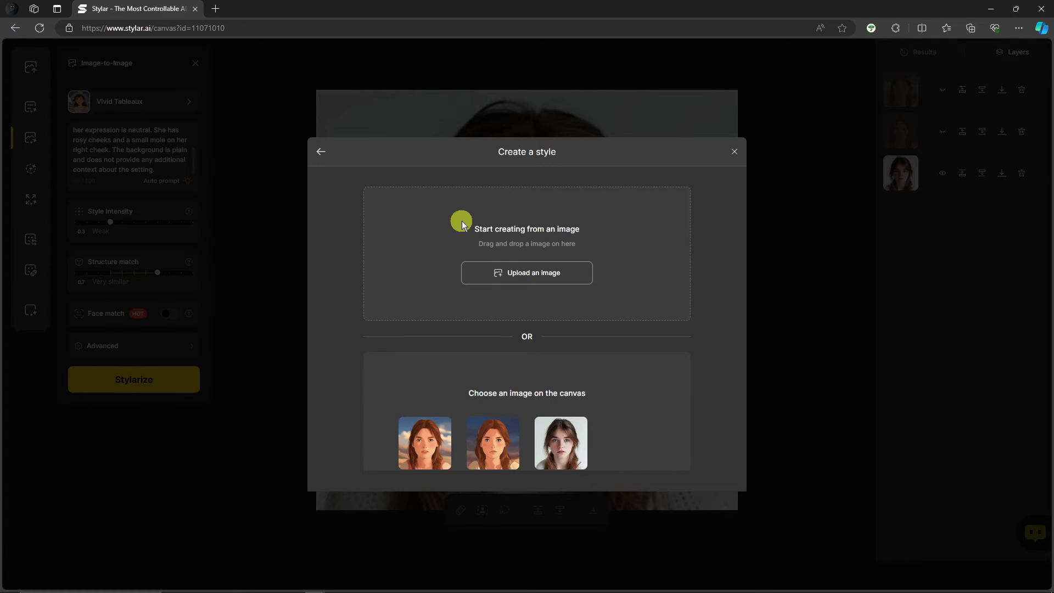
pyautogui.click(624, 261)
pyautogui.doubleClick(438, 192)
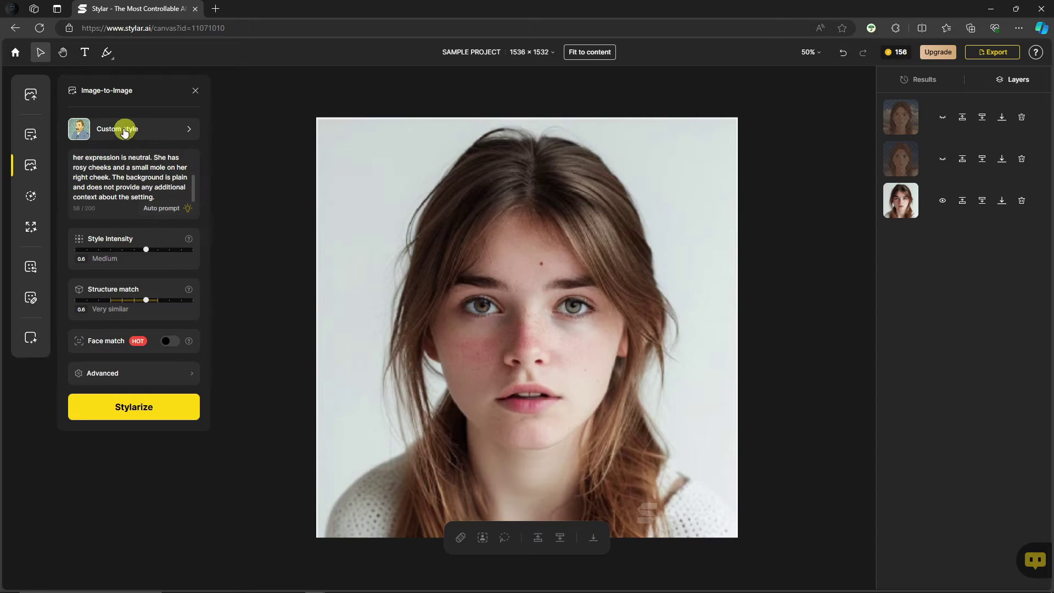
# Step: Clear the whole description prompt and Stylarize painterly Custom-style portrait variations
pyautogui.click(161, 197)
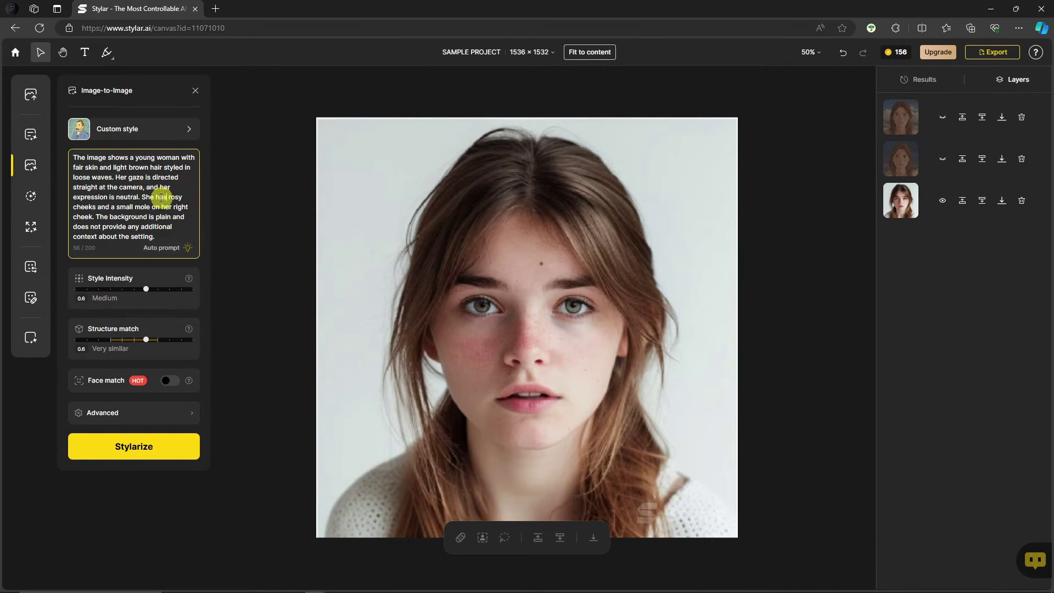
pyautogui.moveTo(161, 197); pyautogui.dragTo(70, 157)
pyautogui.press('BackSpace')
pyautogui.tripleClick(131, 177)
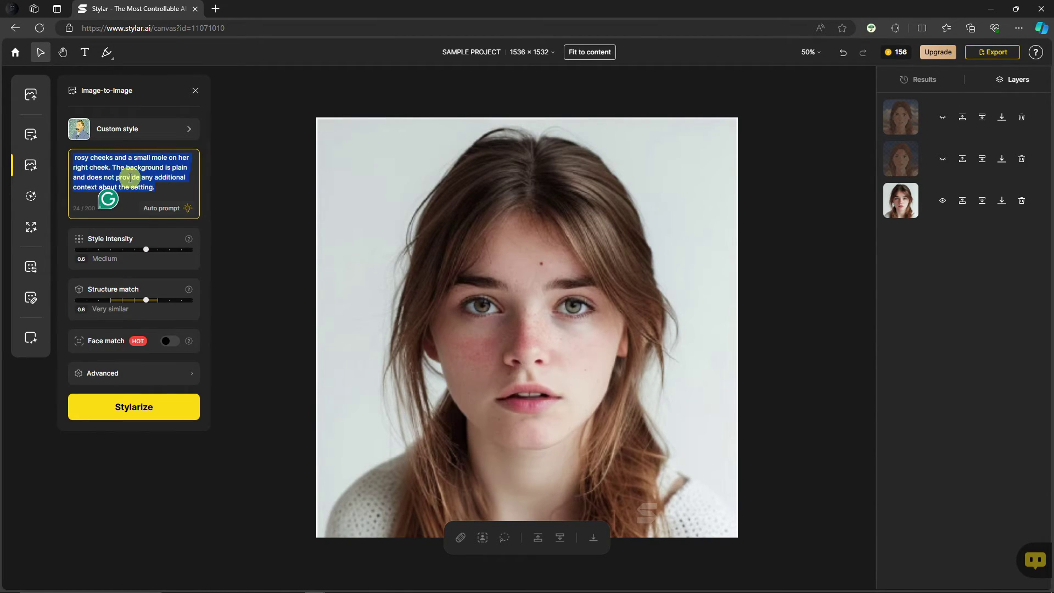
pyautogui.press('BackSpace')
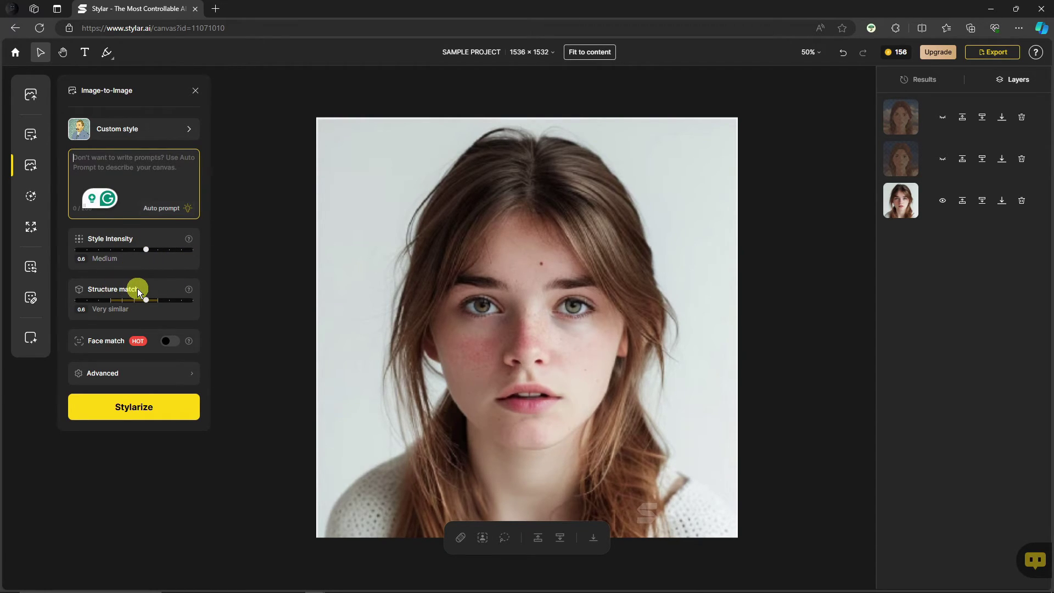
pyautogui.click(145, 411)
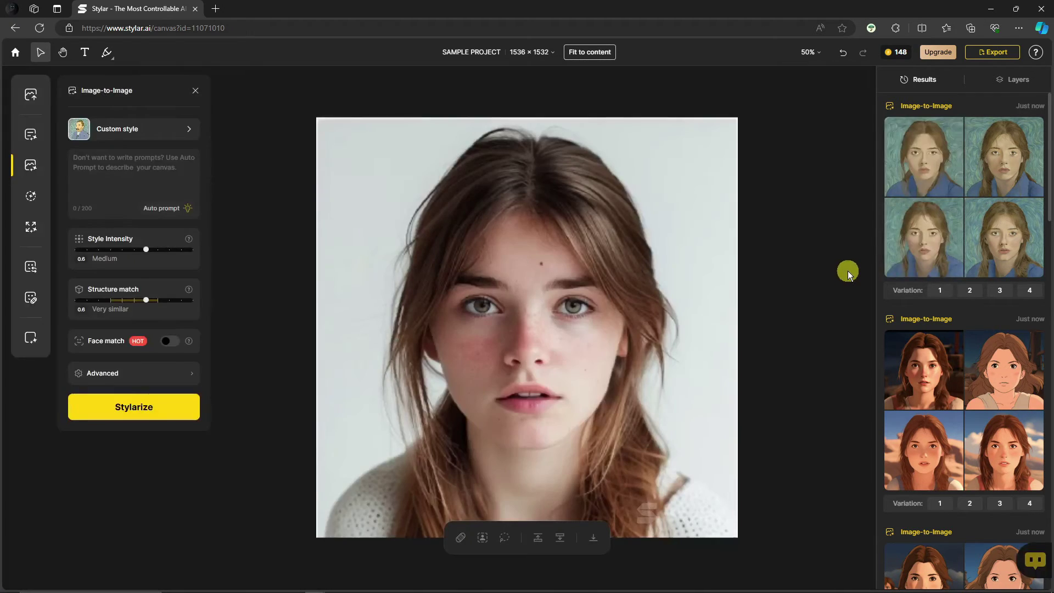
pyautogui.click(134, 165)
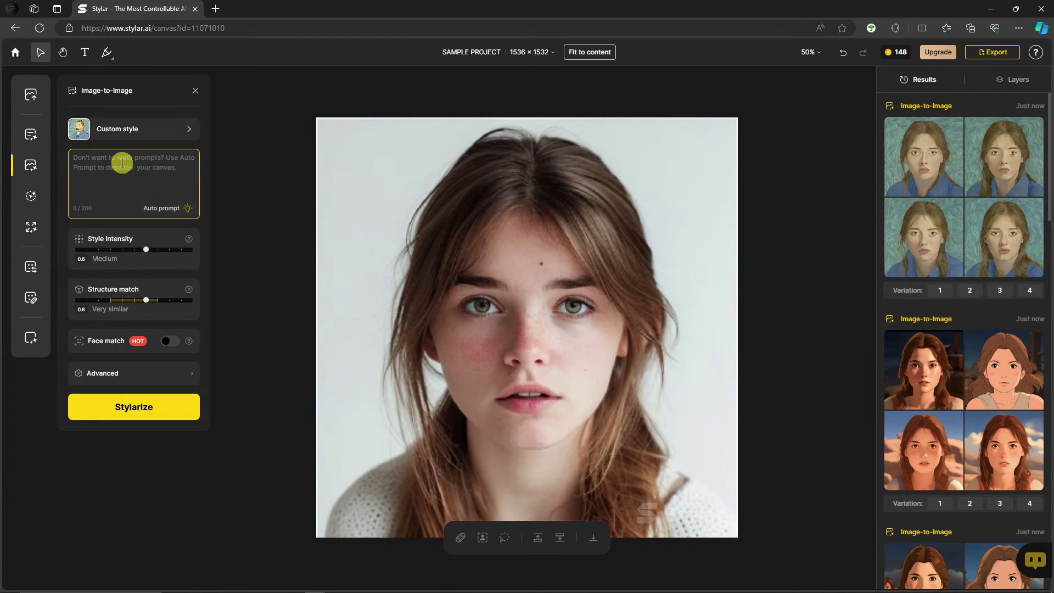
# Step: Auto-generate a prompt from the canvas and preview the painterly variations
pyautogui.click(184, 208)
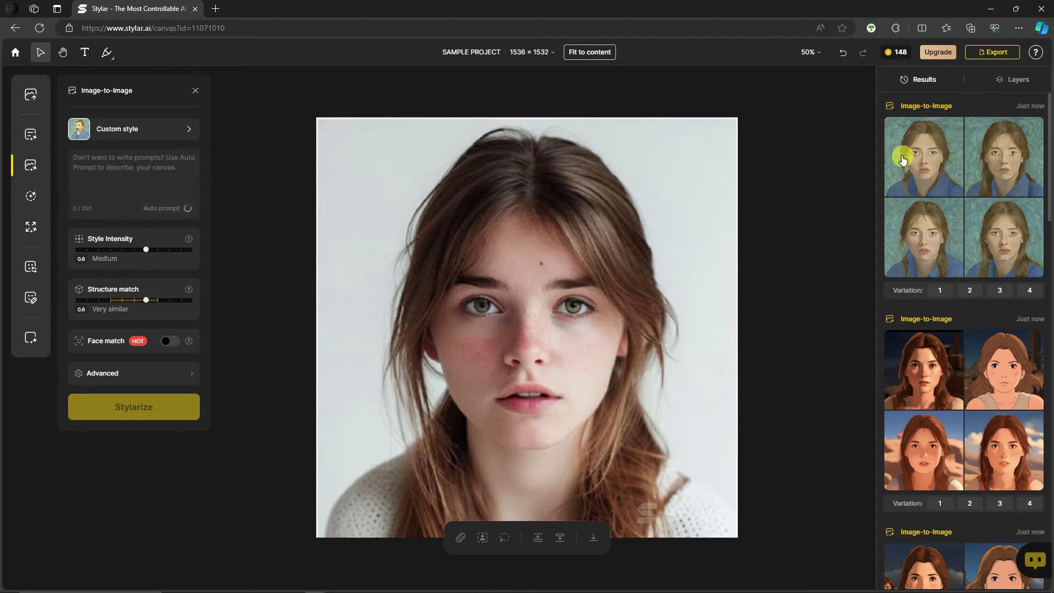
pyautogui.click(927, 155)
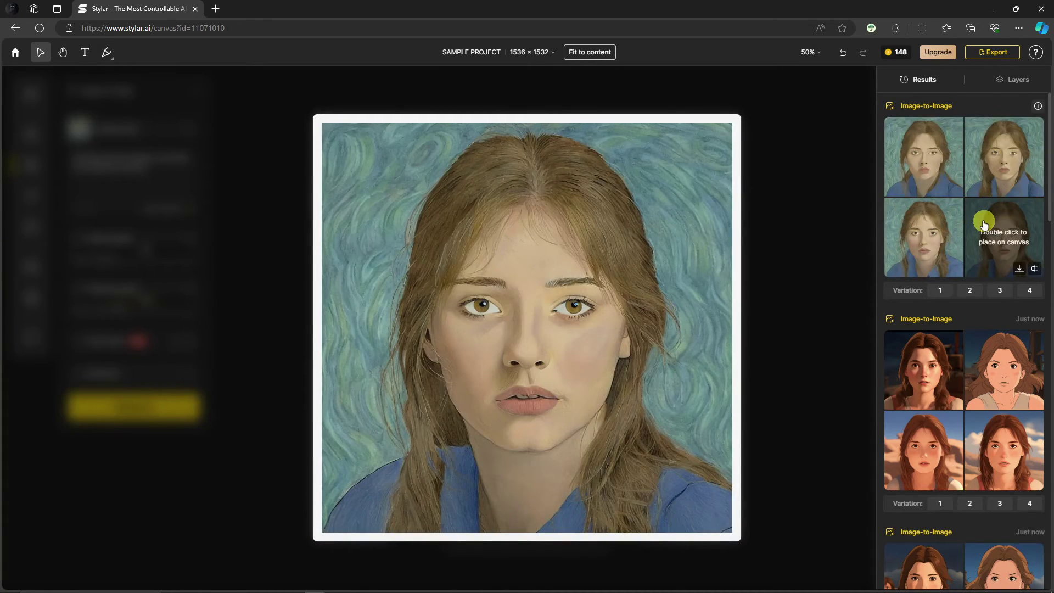
pyautogui.doubleClick(1007, 159)
pyautogui.doubleClick(926, 248)
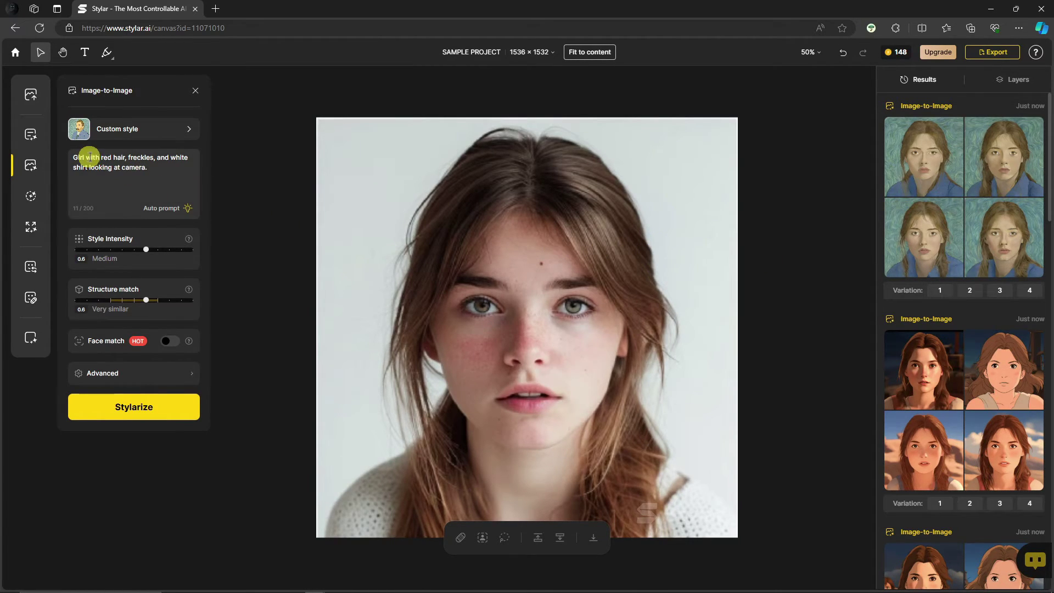
# Step: Review the prompt 'Girl with red hair, freckles, and white shirt looking at camera' and Stylarize
pyautogui.tripleClick(149, 167)
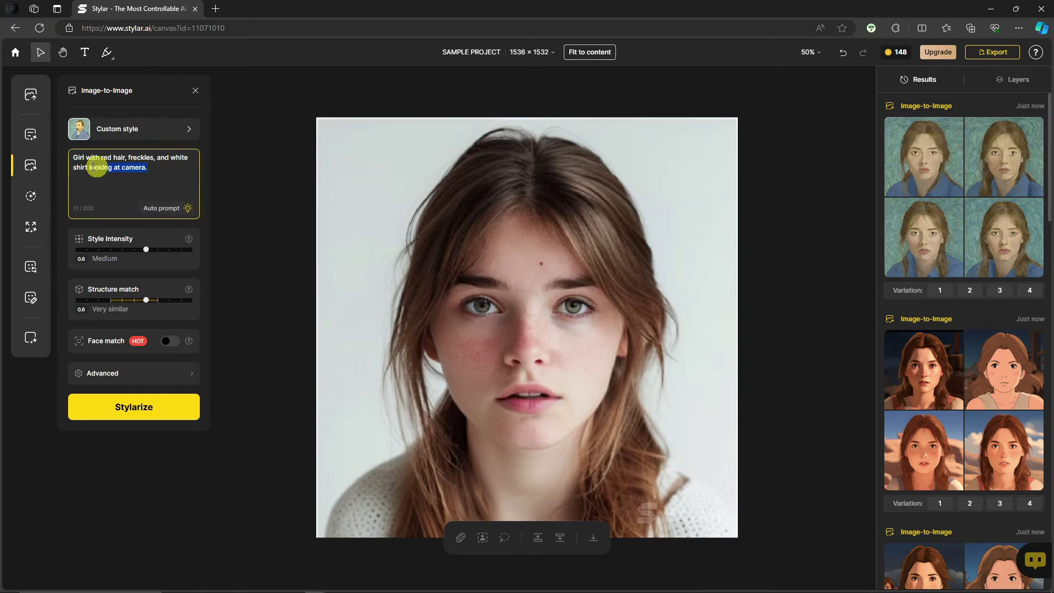
pyautogui.moveTo(167, 168)
pyautogui.mouseDown()
pyautogui.moveTo(104, 160)
pyautogui.moveTo(157, 172)
pyautogui.mouseUp()
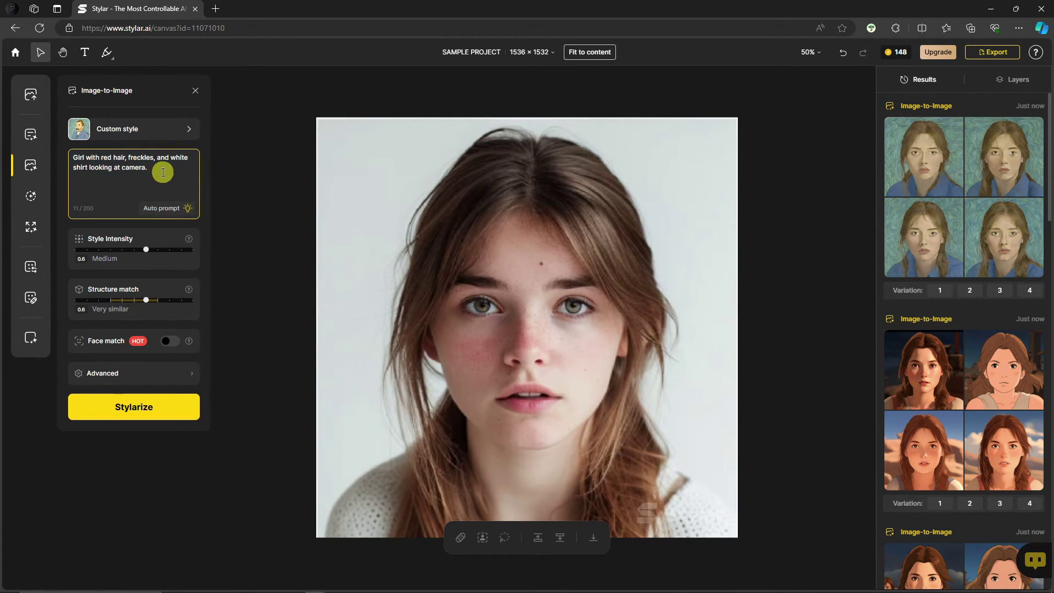
pyautogui.click(148, 415)
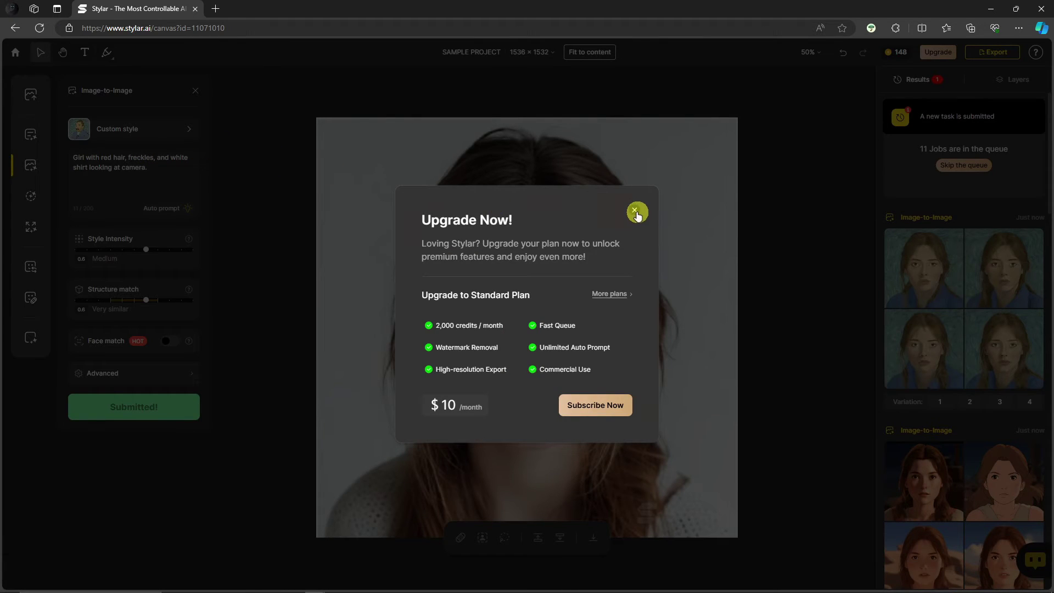
# Step: Dismiss the Upgrade Now popup and place the third red-haired painterly result as the top layer
pyautogui.click(635, 211)
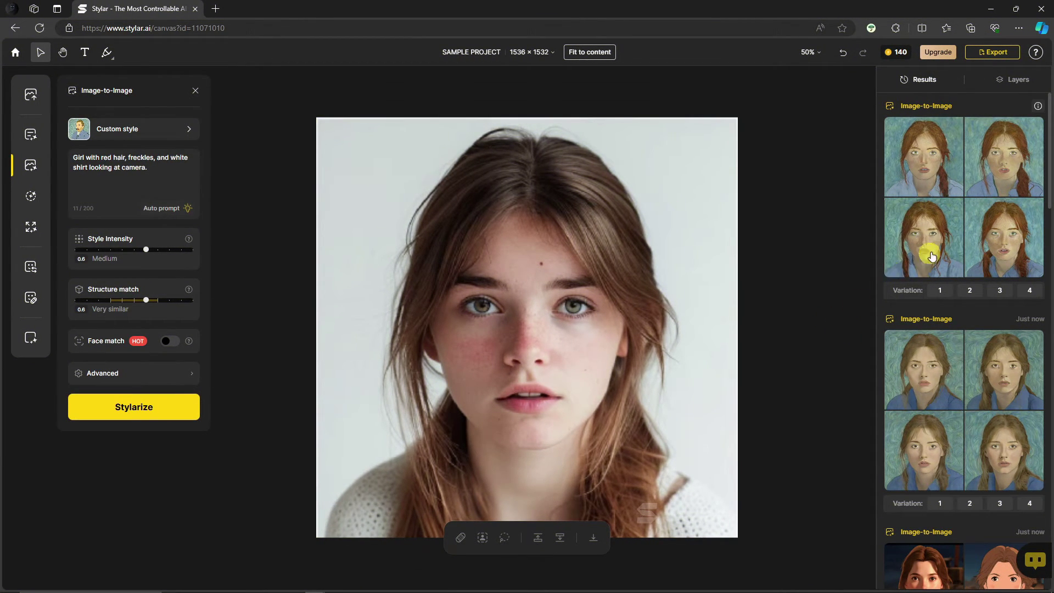
pyautogui.moveTo(938, 244)
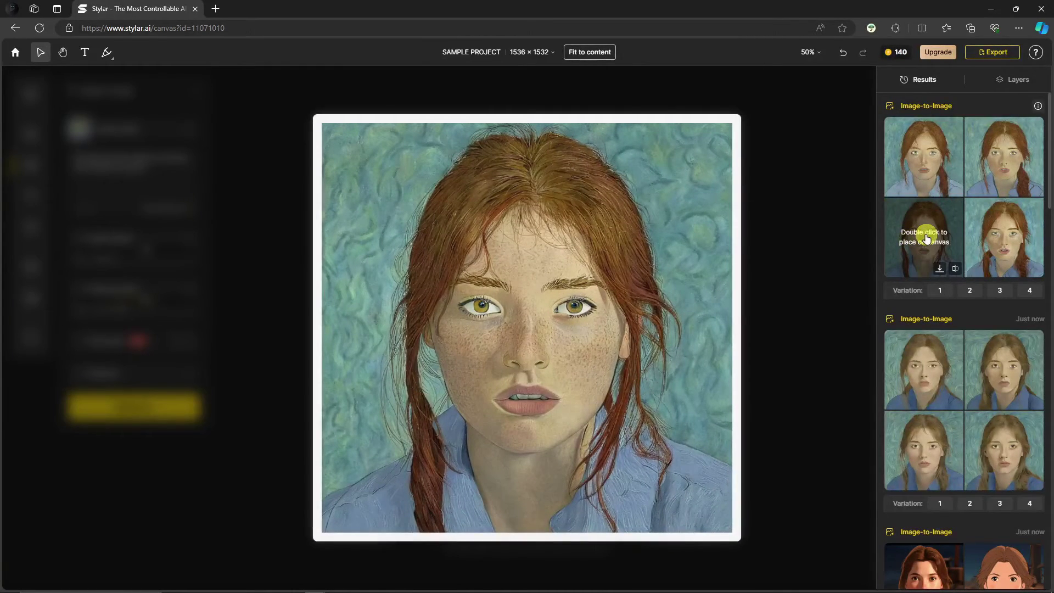
pyautogui.doubleClick(926, 238)
pyautogui.click(1000, 81)
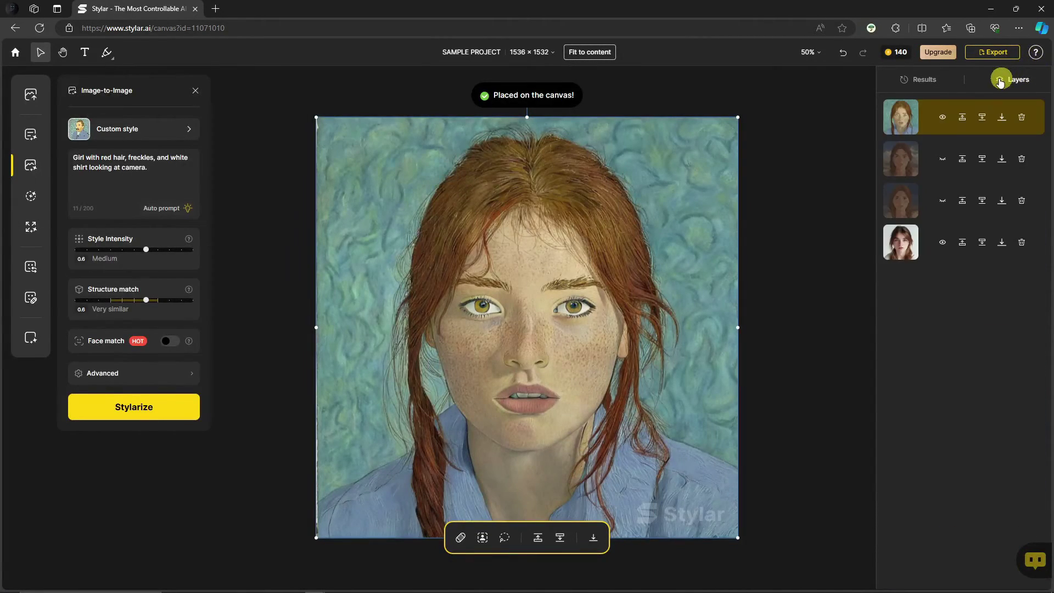
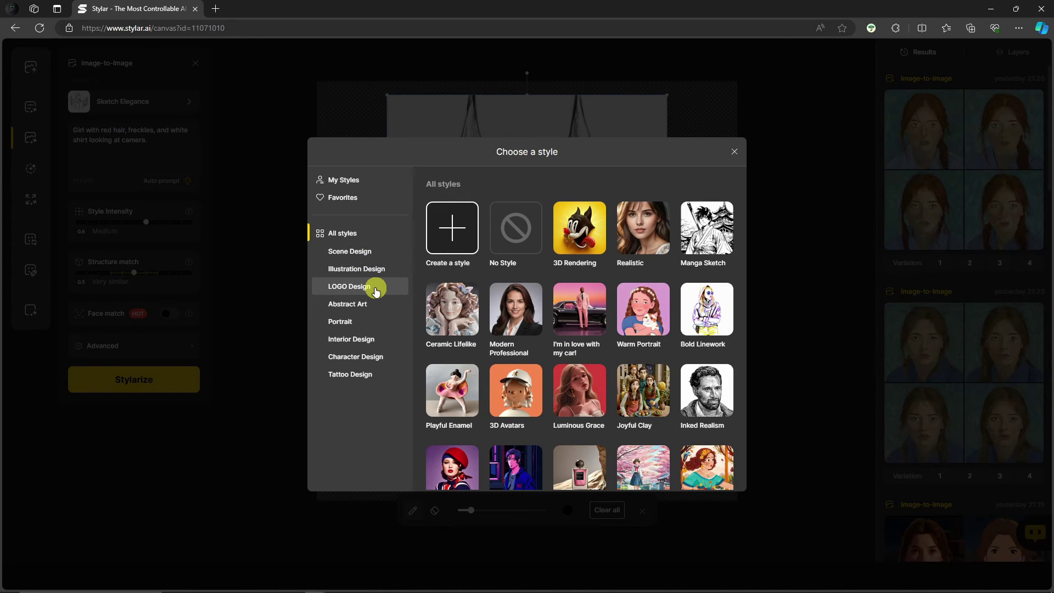
# Step: Choose the Character Design > Vivid Stylization style and clear the existing prompt
pyautogui.click(363, 358)
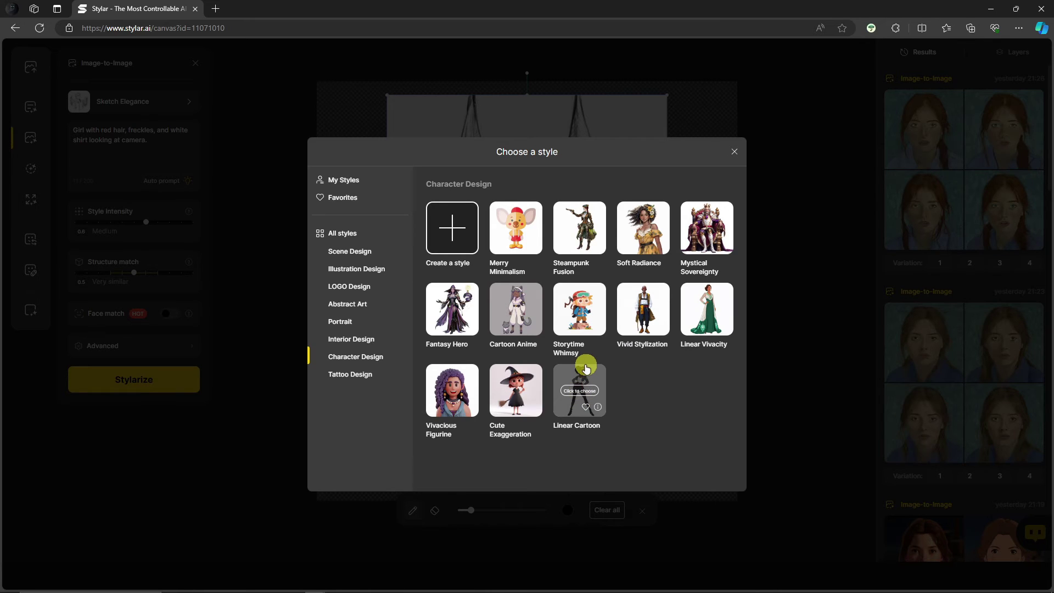
pyautogui.click(643, 309)
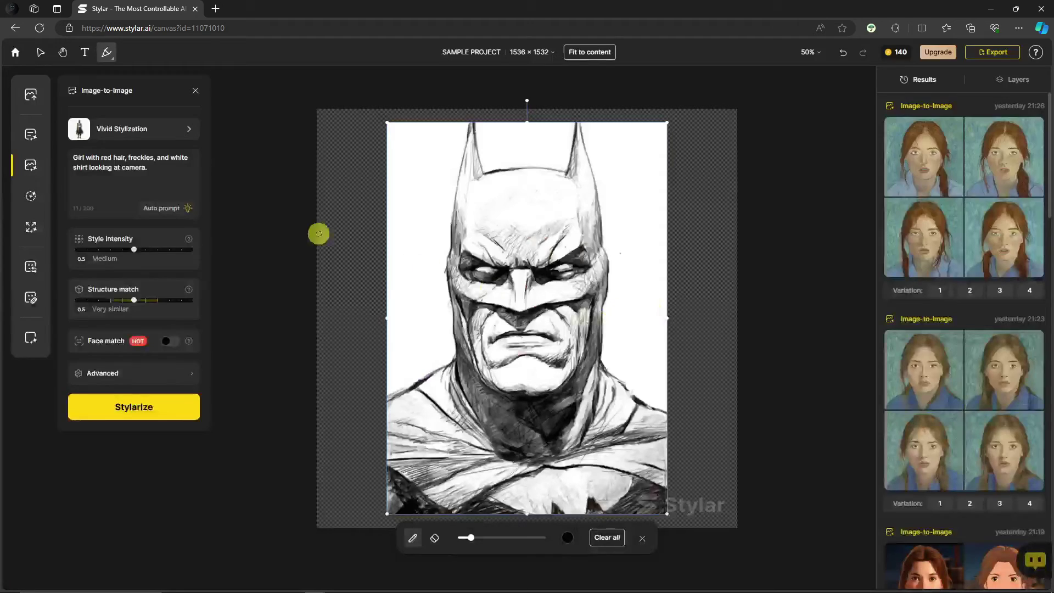
pyautogui.click(148, 167)
pyautogui.hotkey('ctrl', 'a')
pyautogui.press('BackSpace')
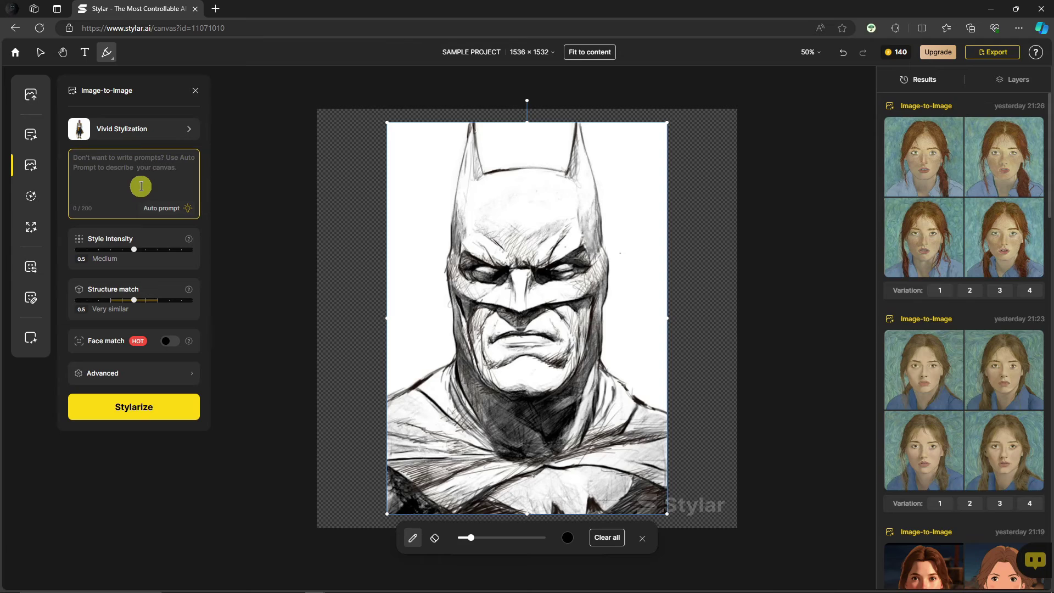
# Step: Raise structure match from 0.5 to 0.6 and generate the Batman variations
pyautogui.click(135, 306)
pyautogui.moveTo(145, 305); pyautogui.dragTo(172, 308)
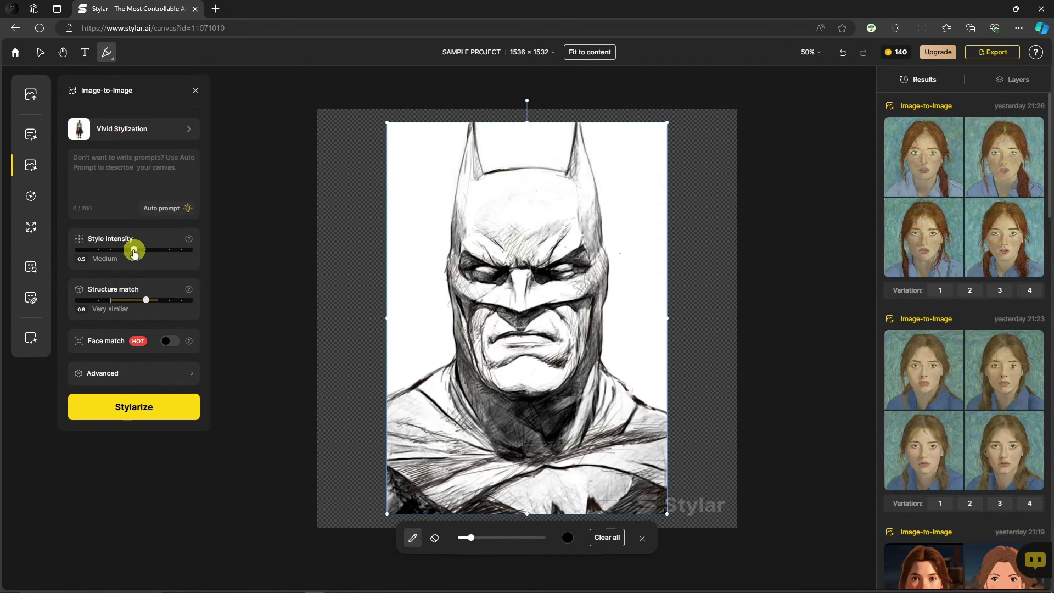
pyautogui.click(151, 410)
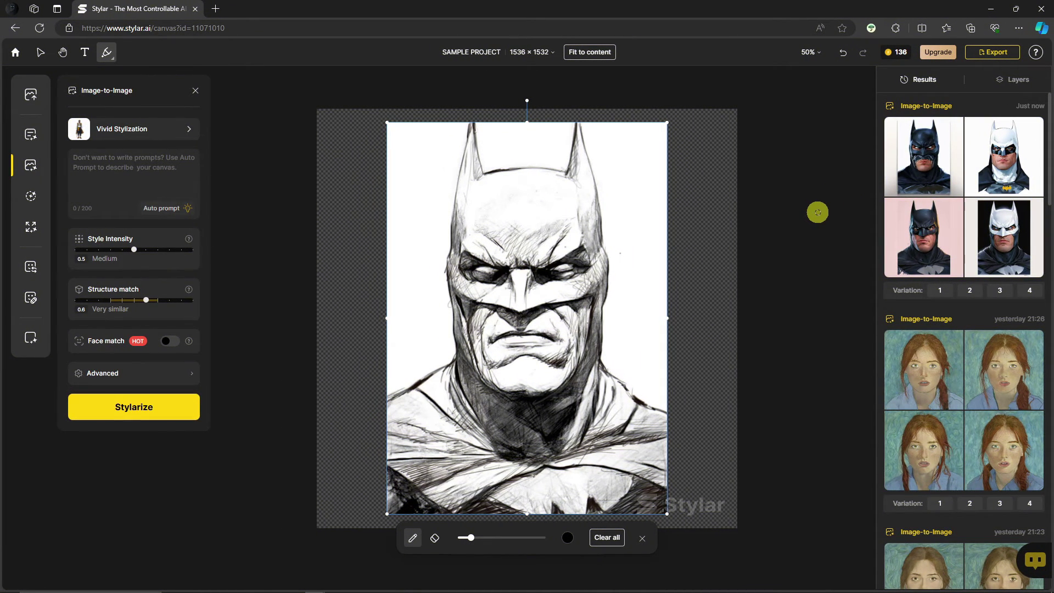
# Step: Preview each of the four Batman variation thumbnails in the Results panel
pyautogui.moveTo(936, 236)
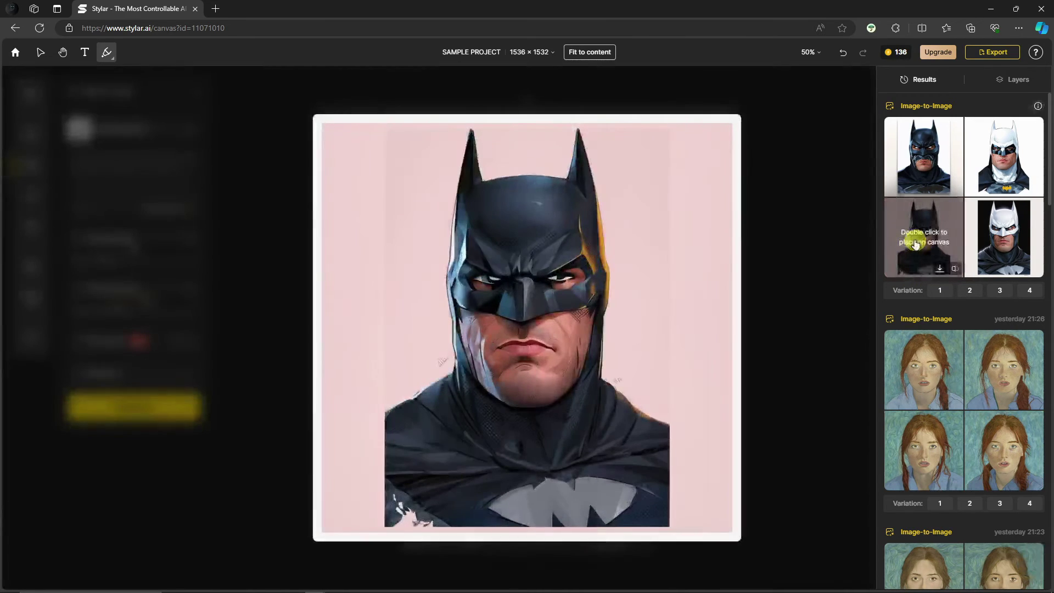
pyautogui.moveTo(926, 165)
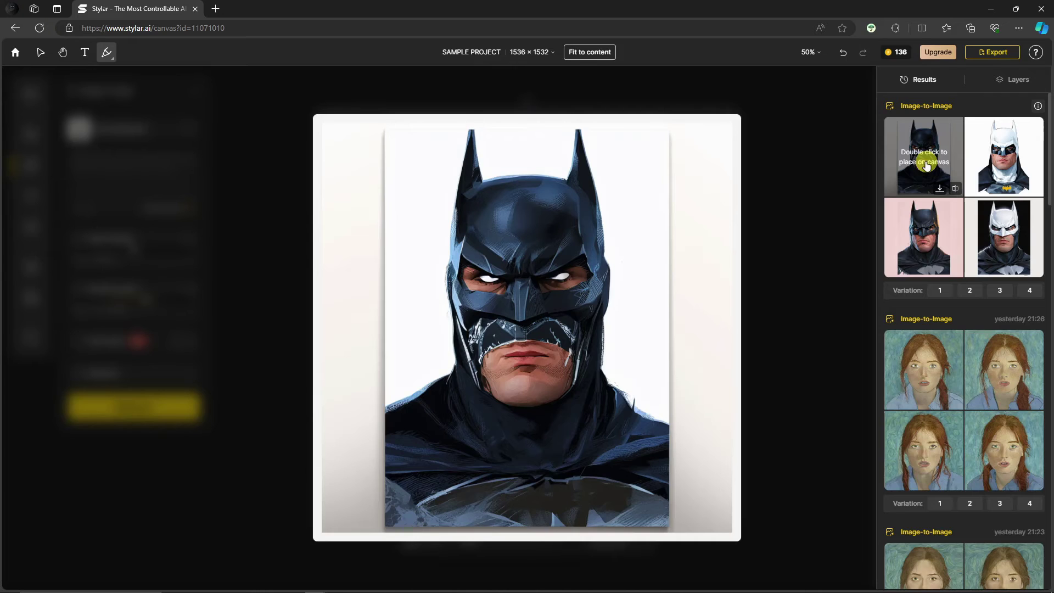
pyautogui.moveTo(1018, 159)
pyautogui.moveTo(1002, 245)
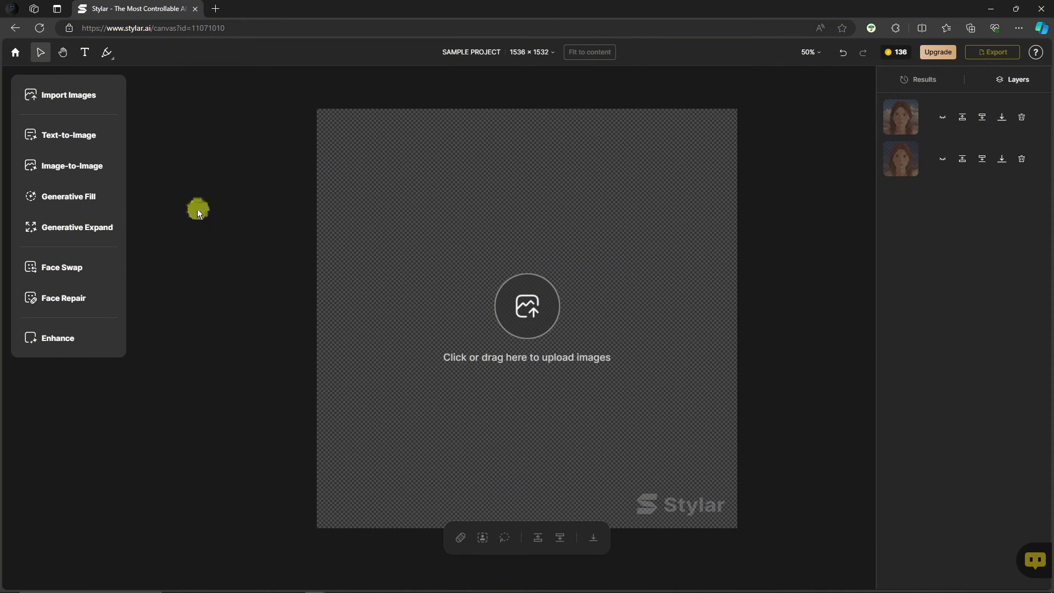
# Step: Start a blank drawing canvas and sketch a freehand black heart outline
pyautogui.click(110, 54)
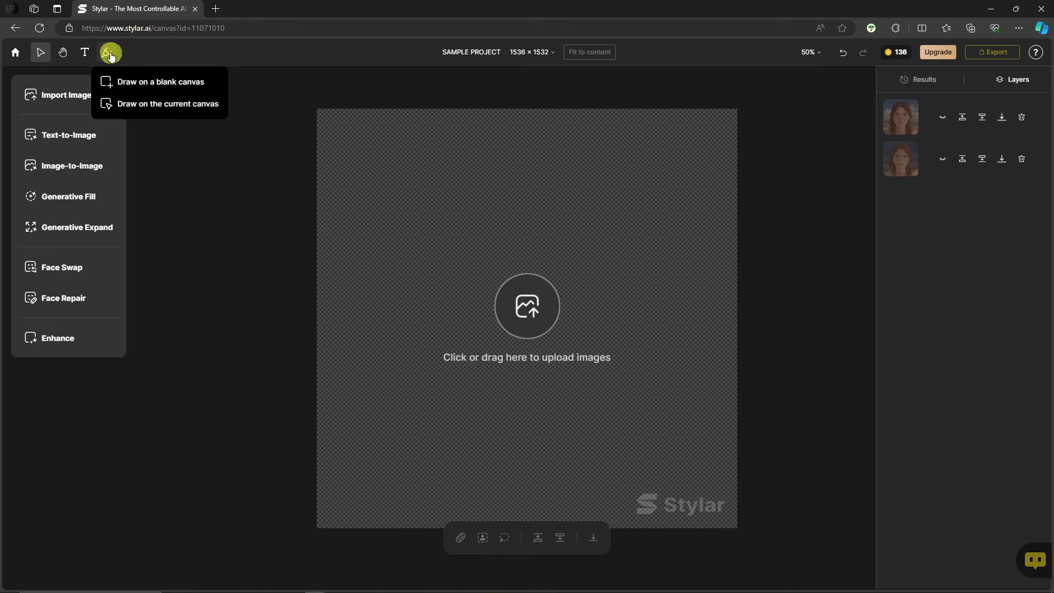
pyautogui.click(160, 92)
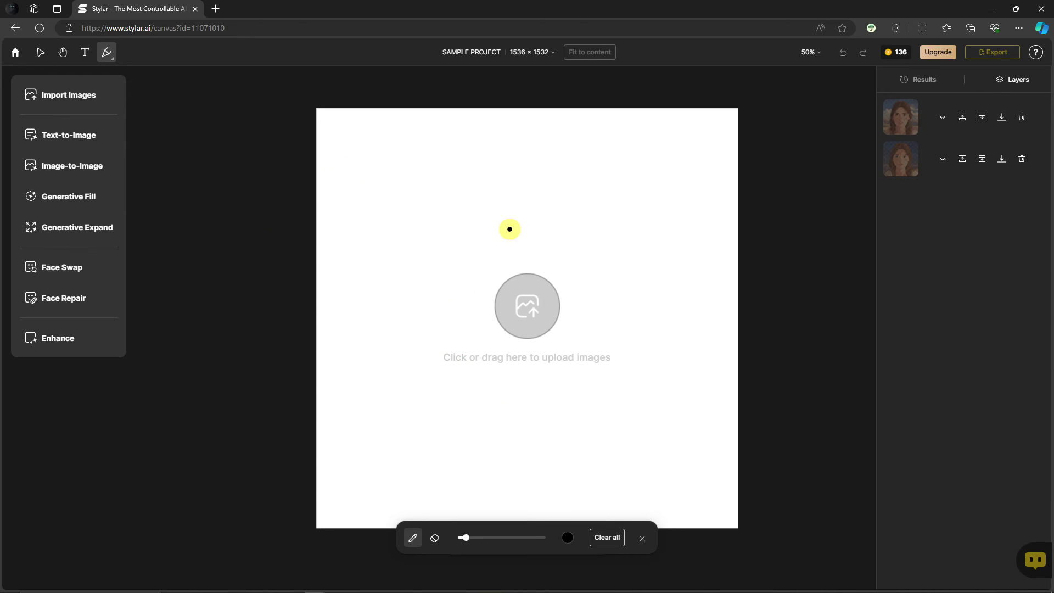
pyautogui.moveTo(506, 228)
pyautogui.mouseDown()
pyautogui.moveTo(400, 221)
pyautogui.moveTo(439, 333)
pyautogui.moveTo(495, 400)
pyautogui.moveTo(514, 246)
pyautogui.moveTo(543, 219)
pyautogui.moveTo(620, 268)
pyautogui.moveTo(580, 371)
pyautogui.moveTo(502, 411)
pyautogui.mouseUp()
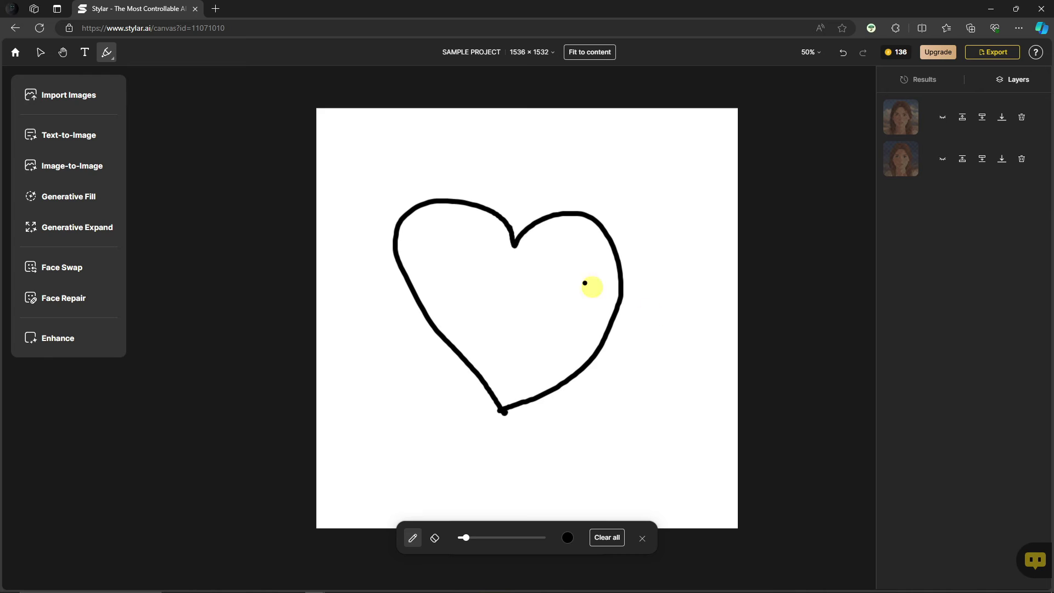
# Step: Add a text box below the heart and set its colour to red
pyautogui.click(85, 52)
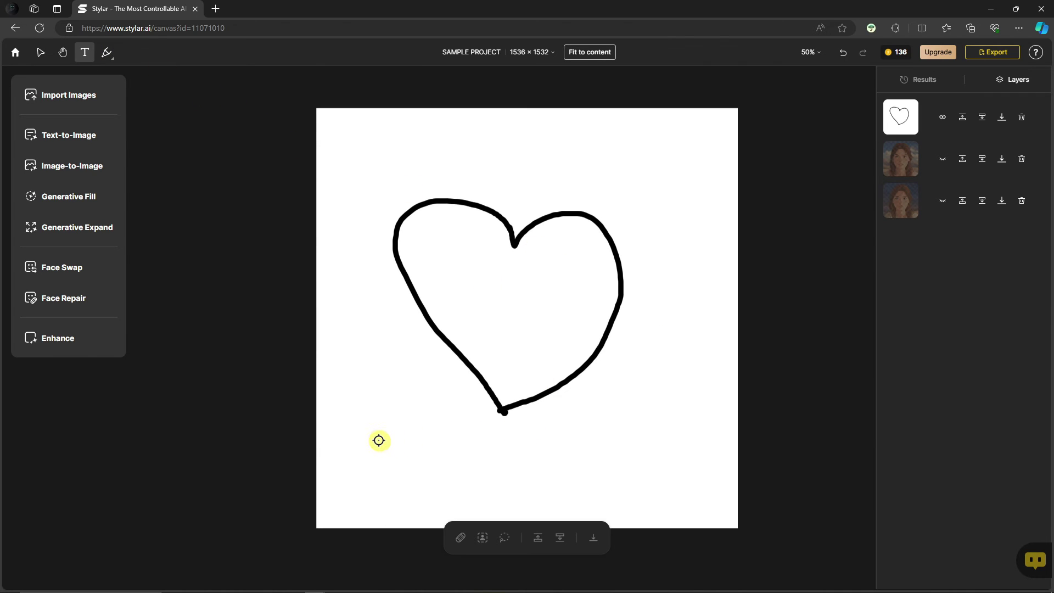
pyautogui.click(357, 436)
pyautogui.click(612, 560)
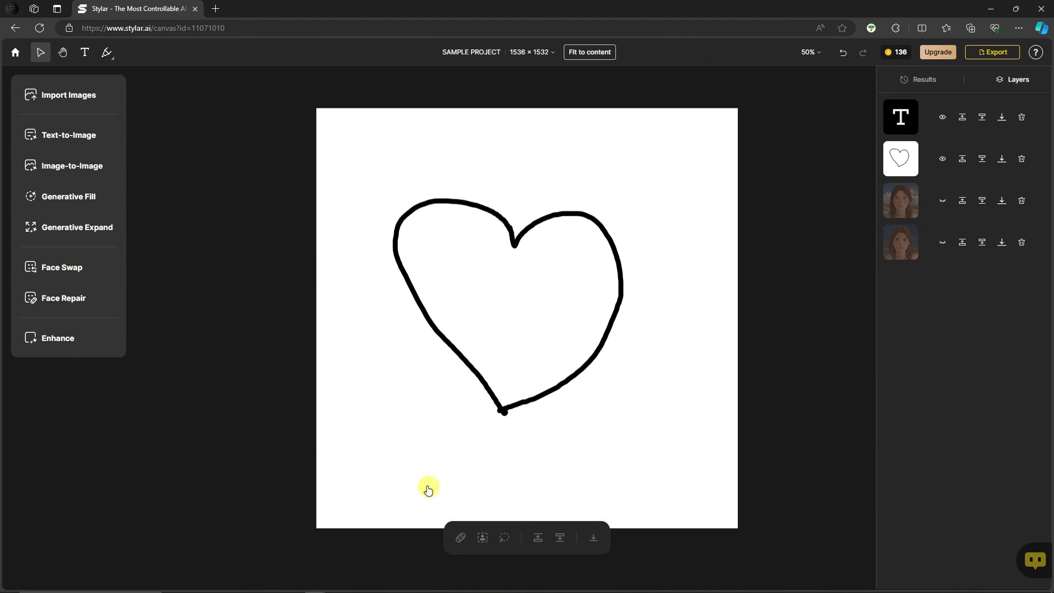
pyautogui.click(403, 459)
pyautogui.click(603, 556)
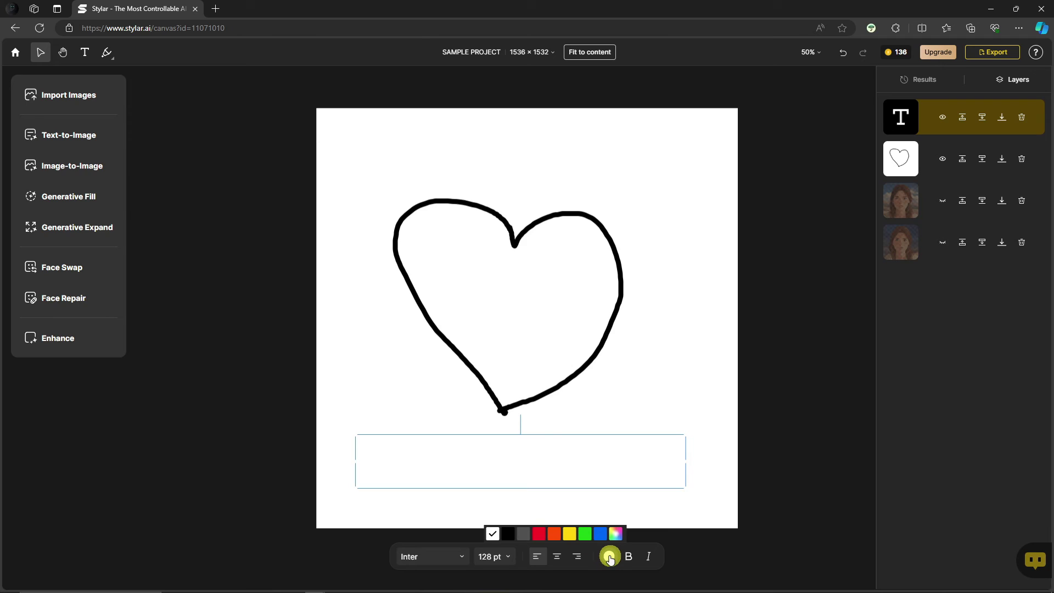
pyautogui.click(542, 538)
# Step: Replace the placeholder with 'SAMPLE HEART' and set it to 72 pt
pyautogui.doubleClick(451, 462)
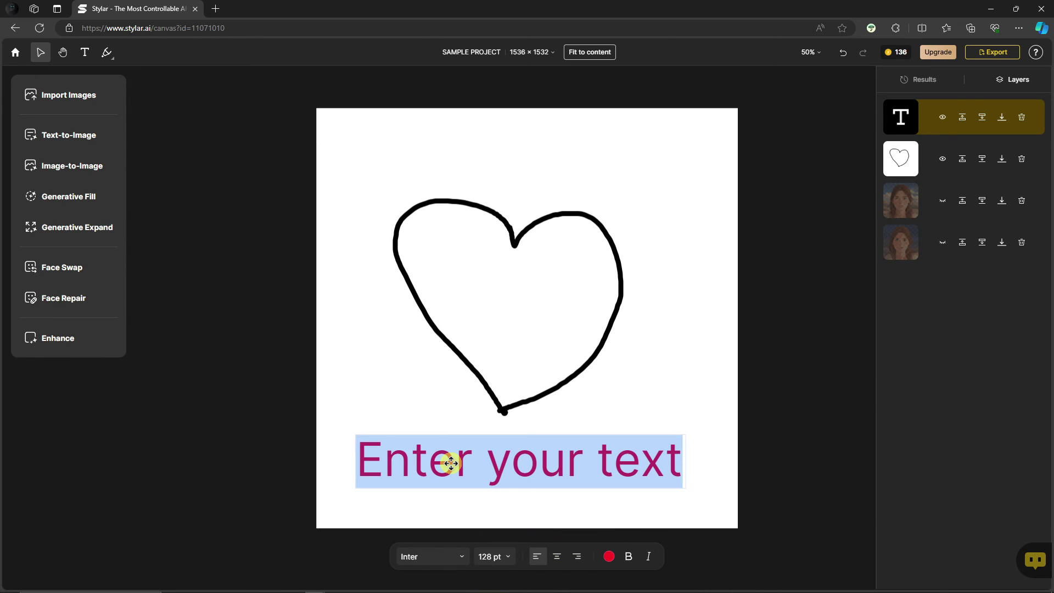
pyautogui.click(451, 463)
pyautogui.doubleClick(451, 462)
pyautogui.write('SA')
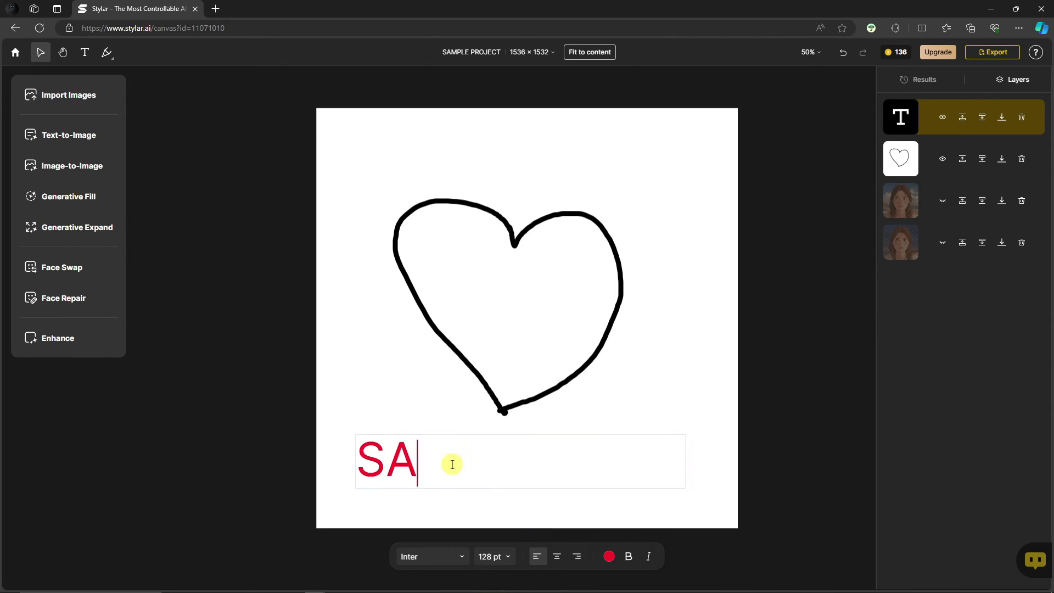
pyautogui.write('MPLE HEART')
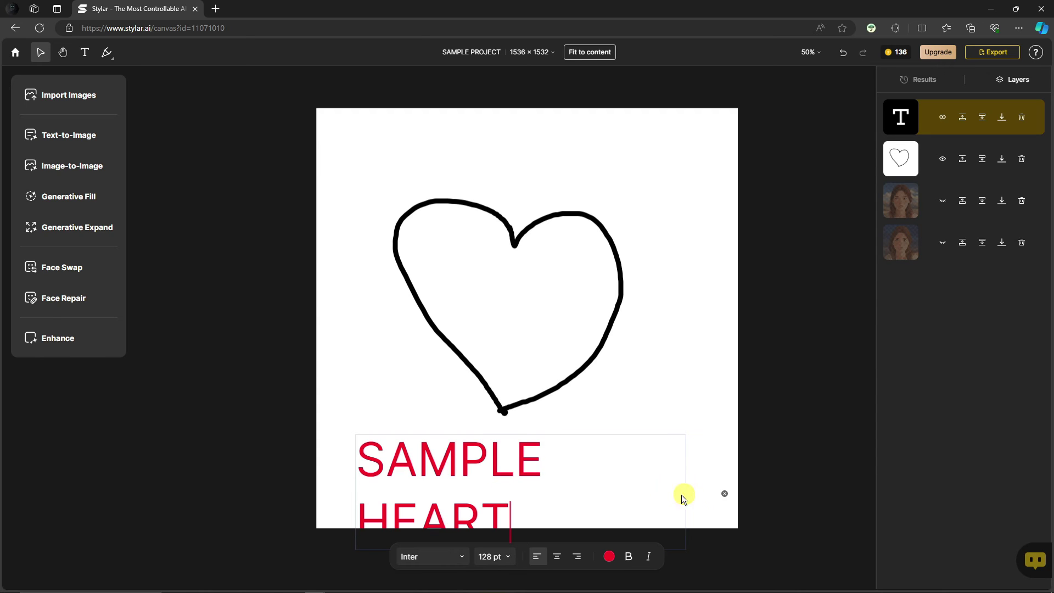
pyautogui.hotkey('ctrl', 'a')
pyautogui.click(516, 557)
pyautogui.click(489, 495)
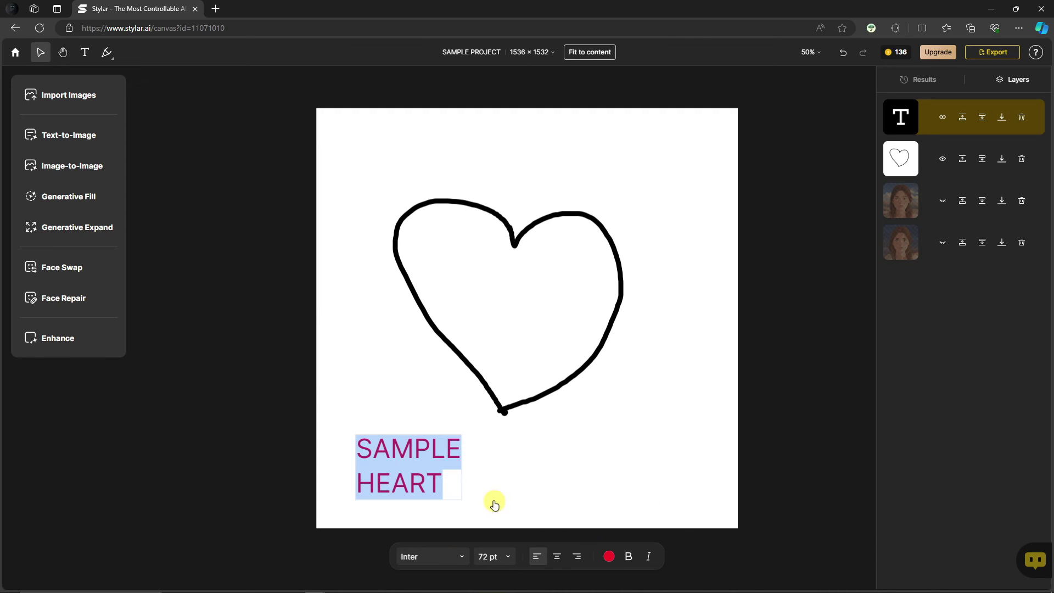
# Step: Move HEART onto a second line and apply the Dancing Script font
pyautogui.click(440, 482)
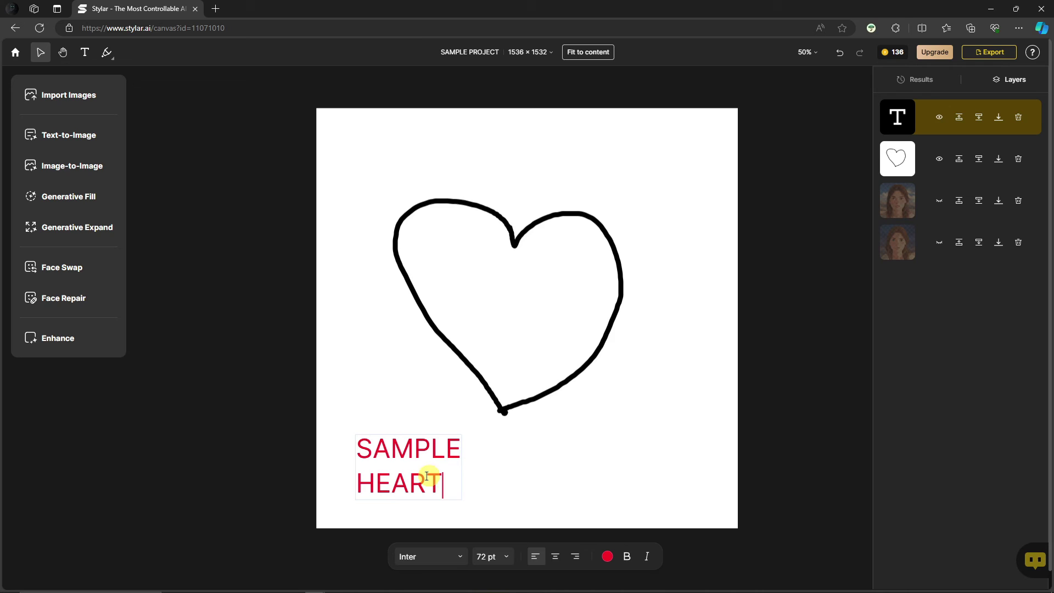
pyautogui.click(358, 484)
pyautogui.press('BackSpace')
pyautogui.press('Return')
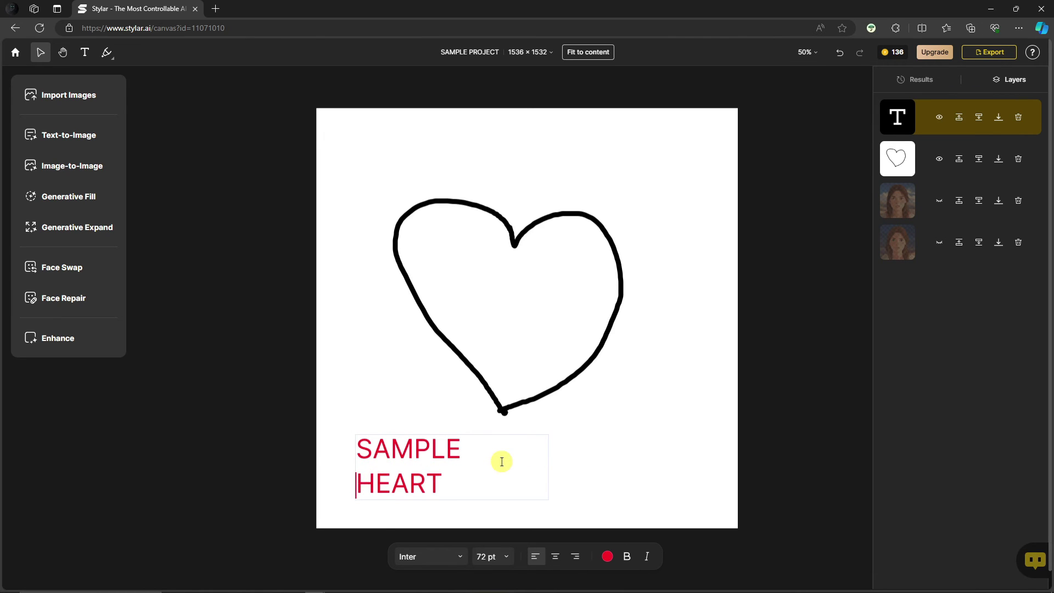
pyautogui.hotkey('ctrl', 'a')
pyautogui.click(449, 556)
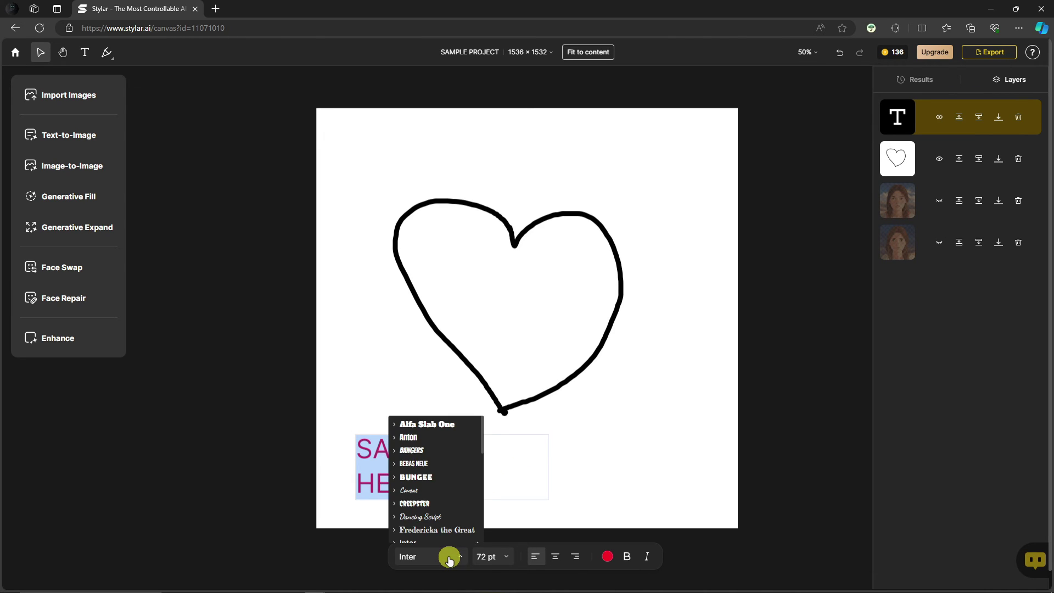
pyautogui.scroll(-1, 433, 464)
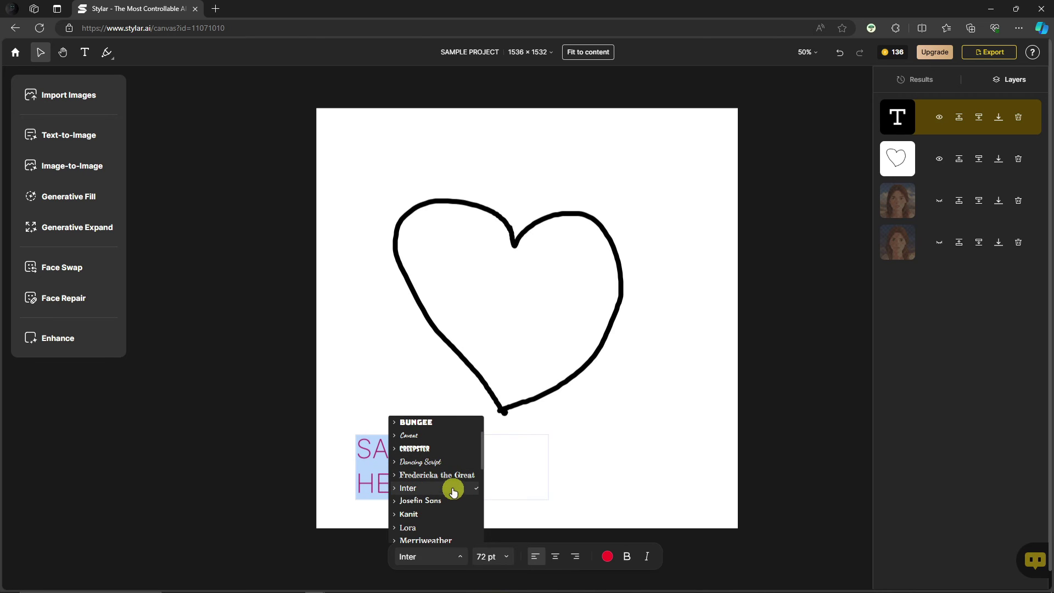
pyautogui.click(447, 461)
pyautogui.click(645, 447)
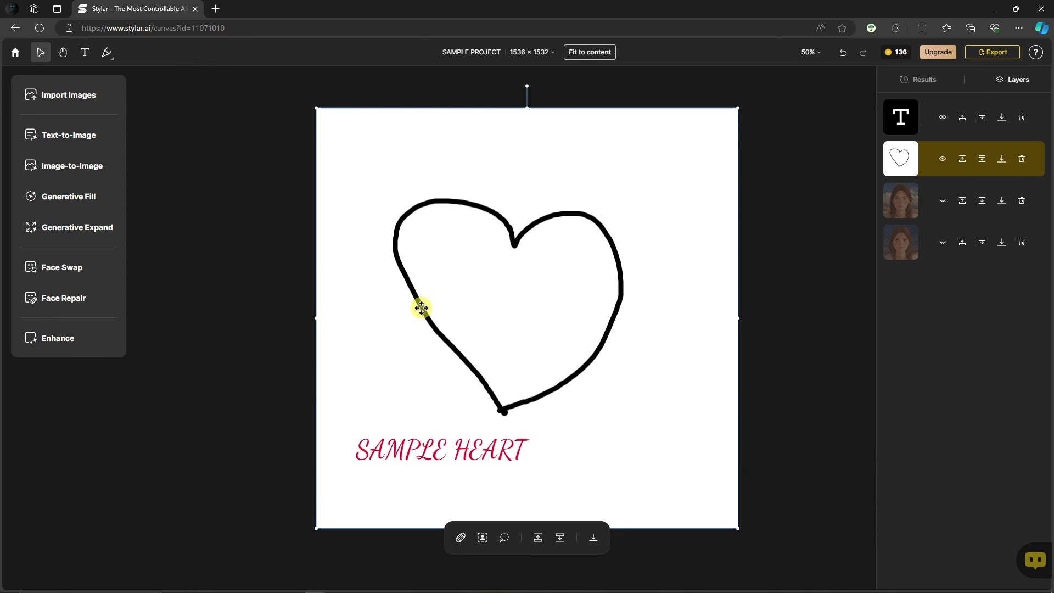
# Step: Restyle the heart drawing in Image-to-Image with the LOGO Design > Stylized Fauna style
pyautogui.click(72, 166)
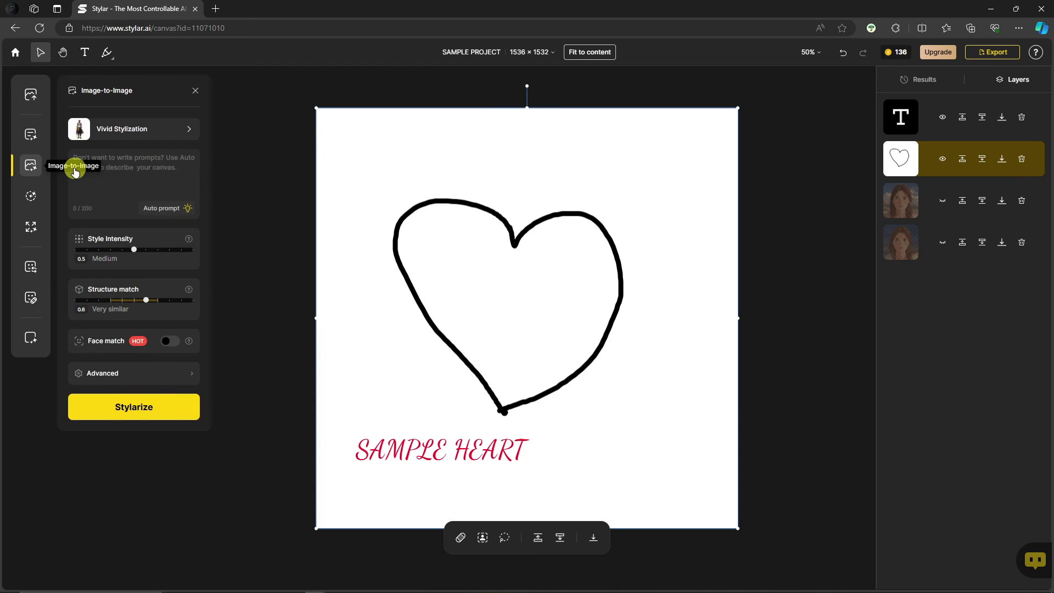
pyautogui.click(158, 165)
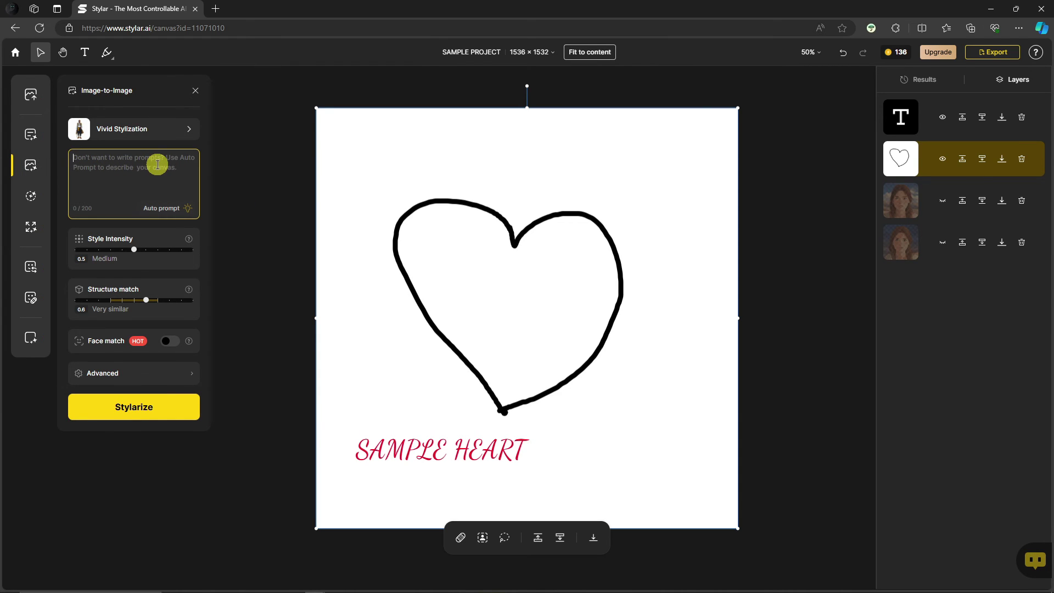
pyautogui.click(146, 135)
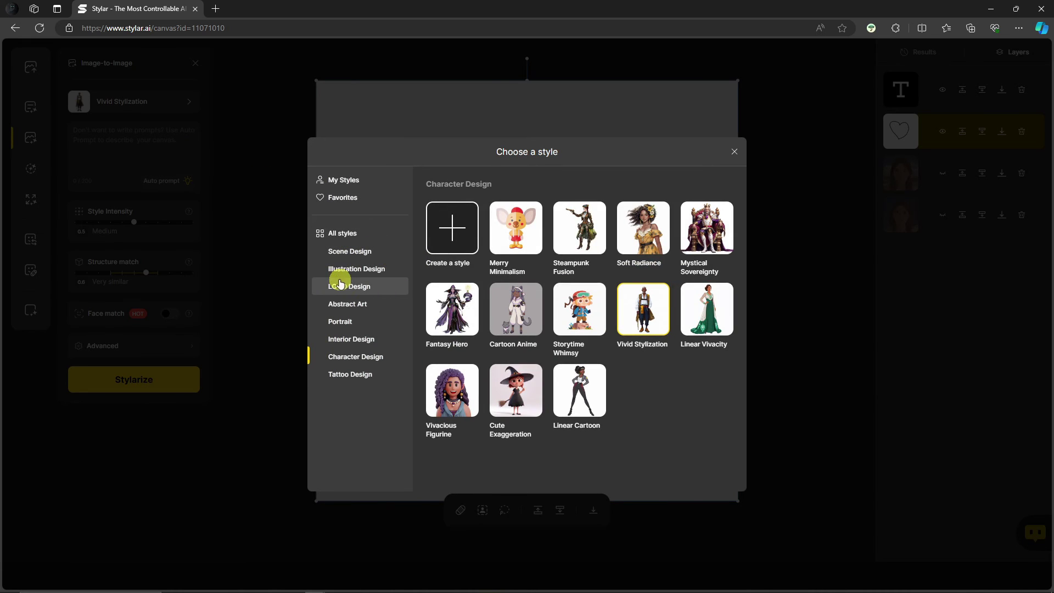
pyautogui.click(367, 291)
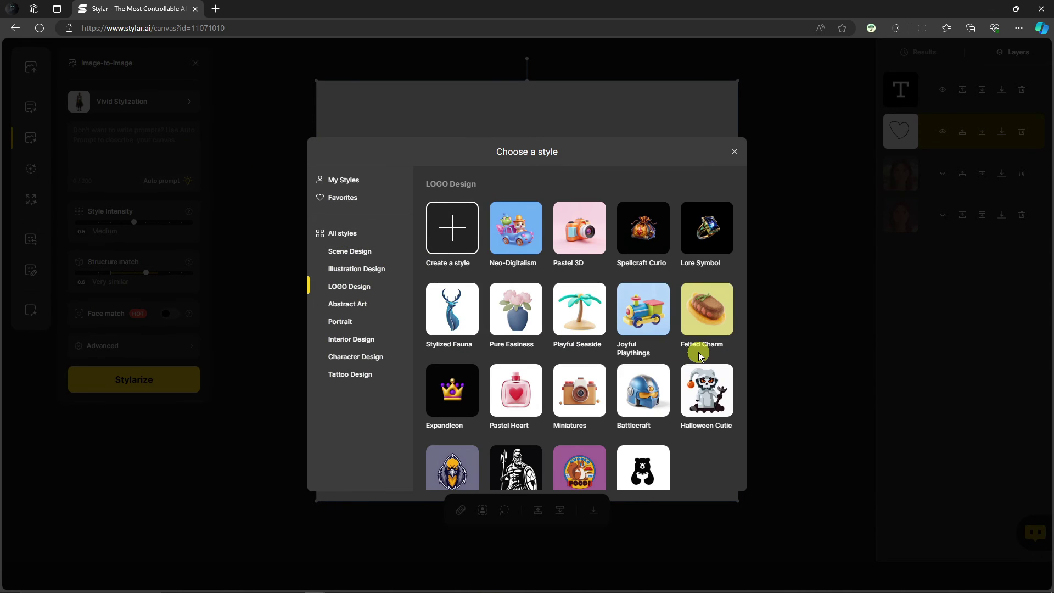
pyautogui.click(451, 308)
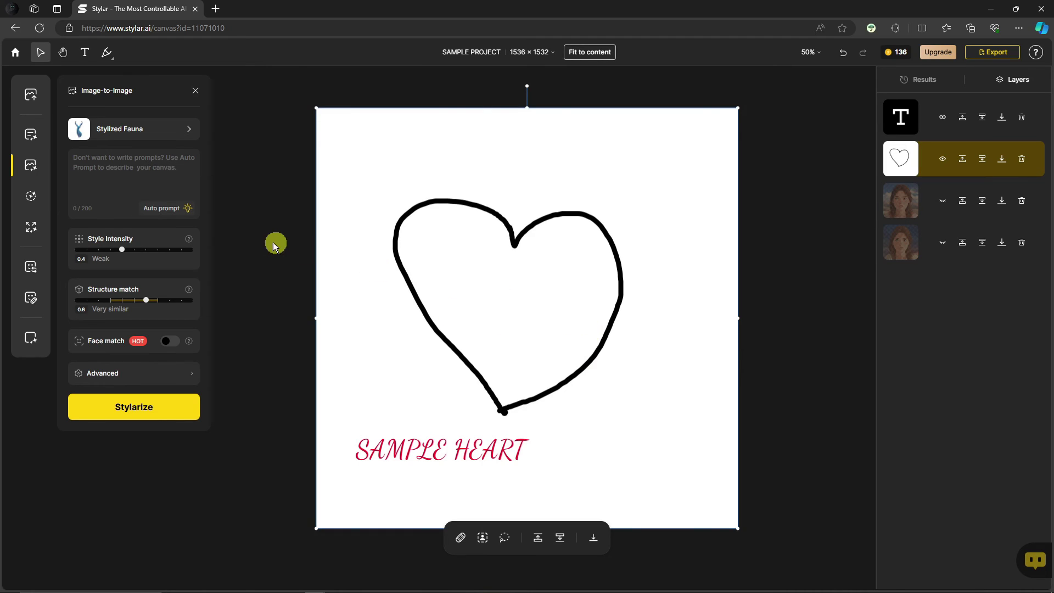
pyautogui.click(165, 406)
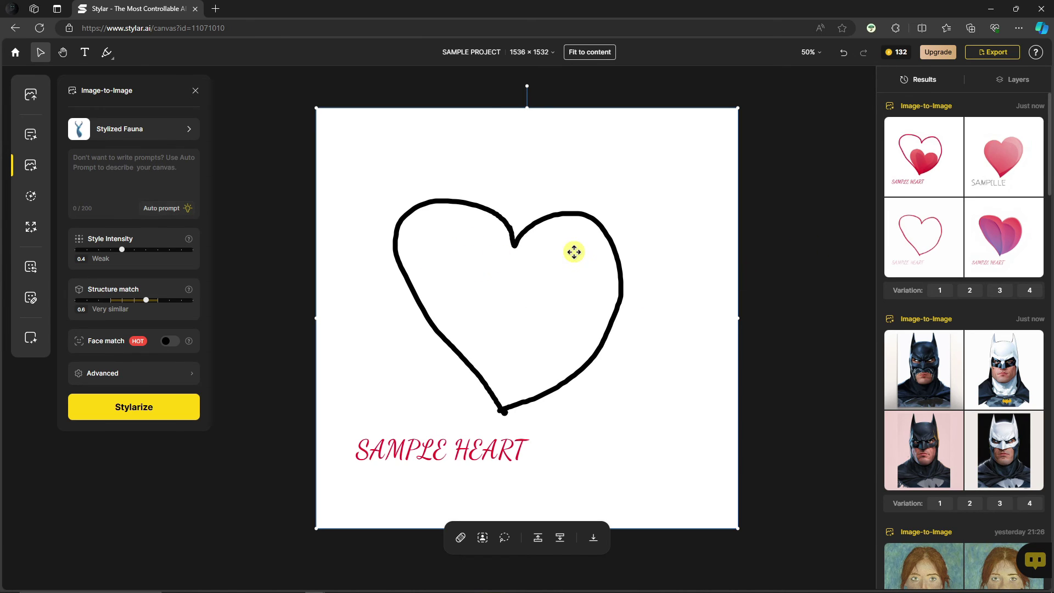
# Step: Place the pink second heart variation on the canvas, compare its layer, then select it
pyautogui.moveTo(954, 159)
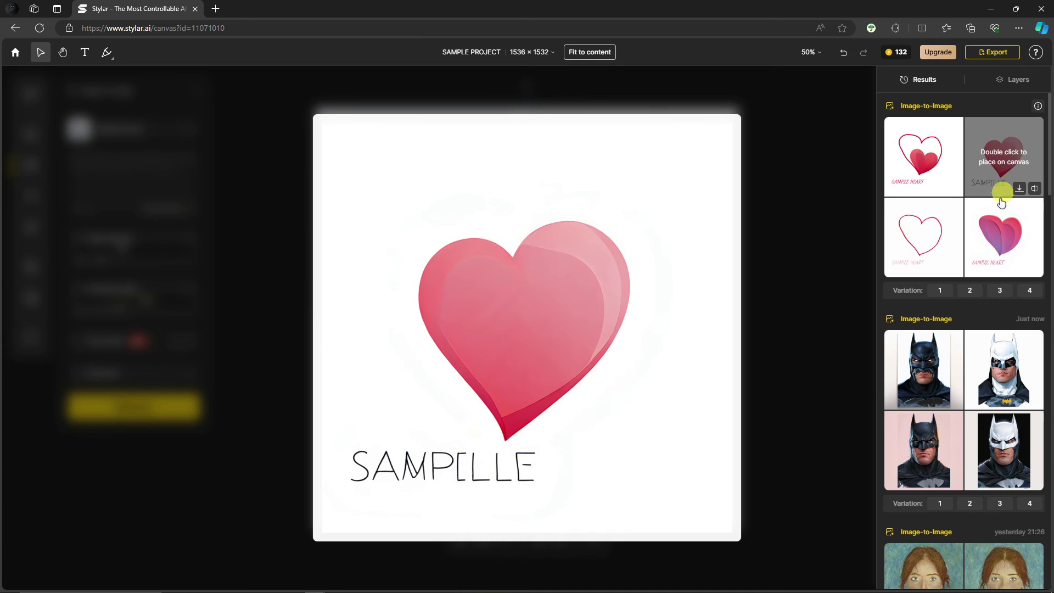
pyautogui.moveTo(922, 252)
pyautogui.moveTo(999, 171)
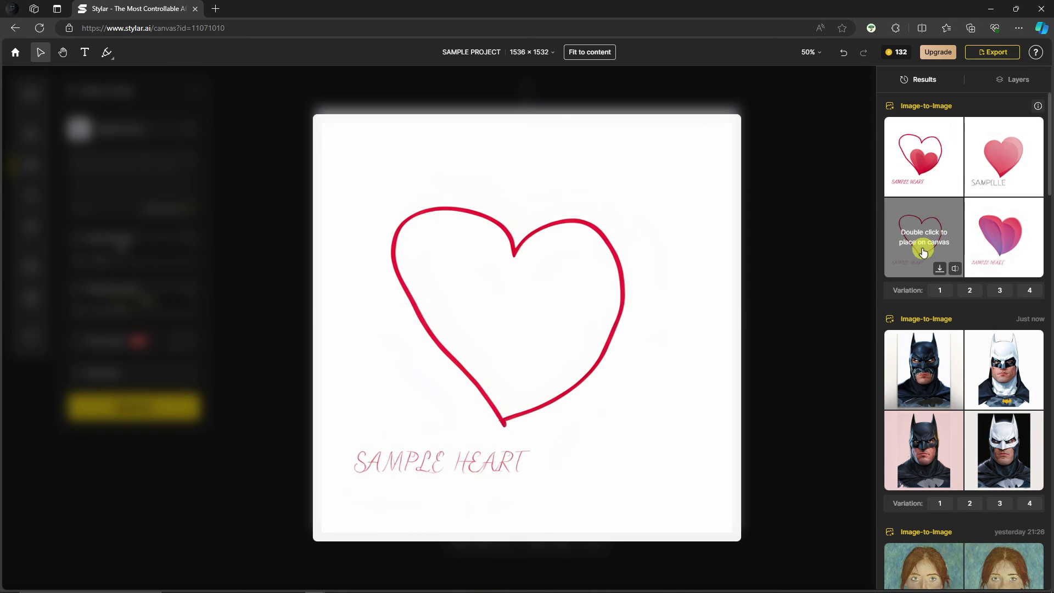
pyautogui.doubleClick(1009, 161)
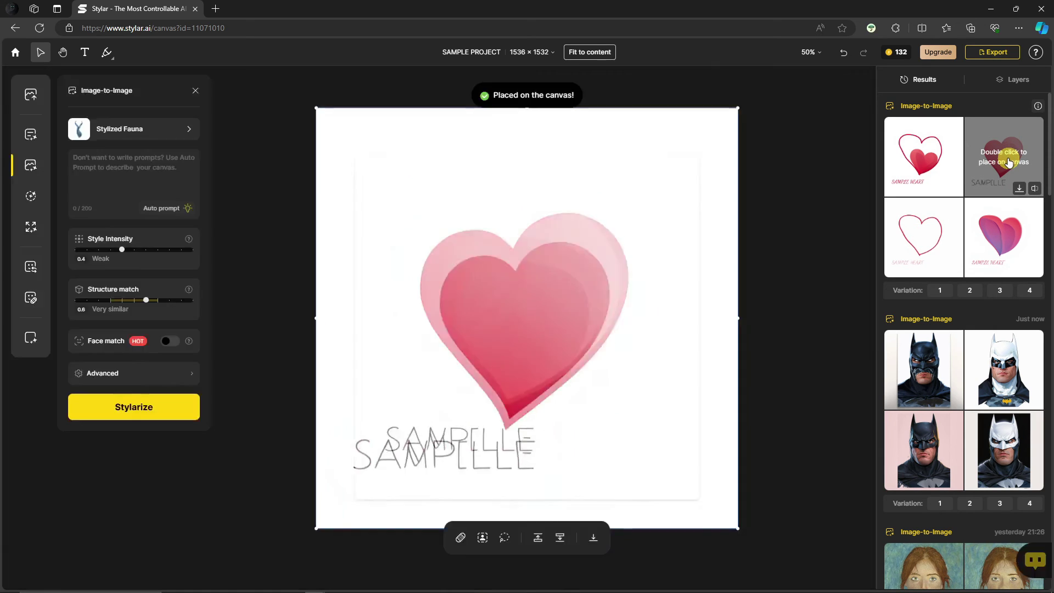
pyautogui.click(1017, 80)
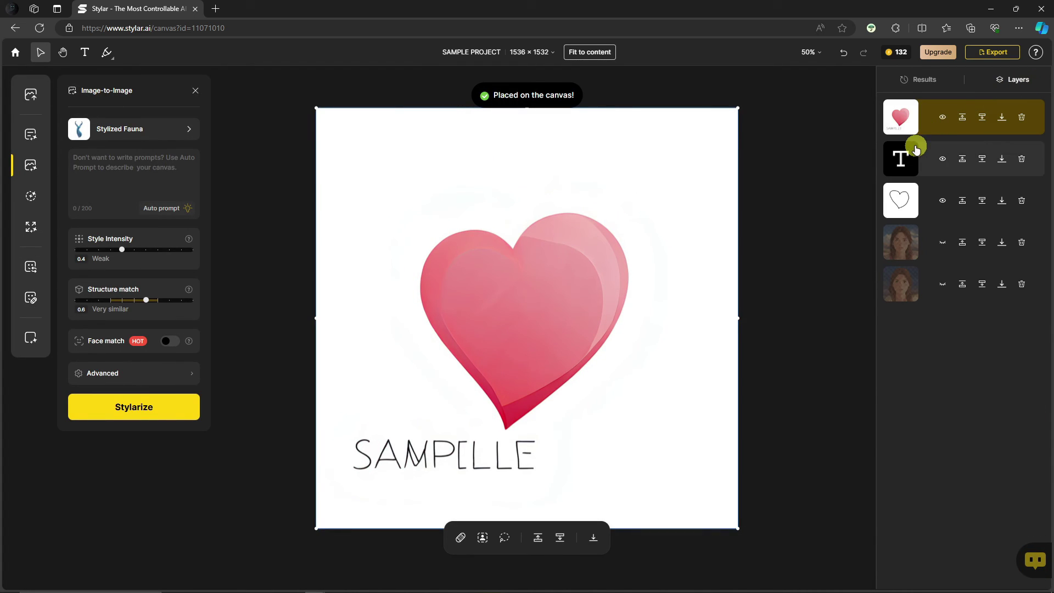
pyautogui.click(943, 117)
pyautogui.click(942, 116)
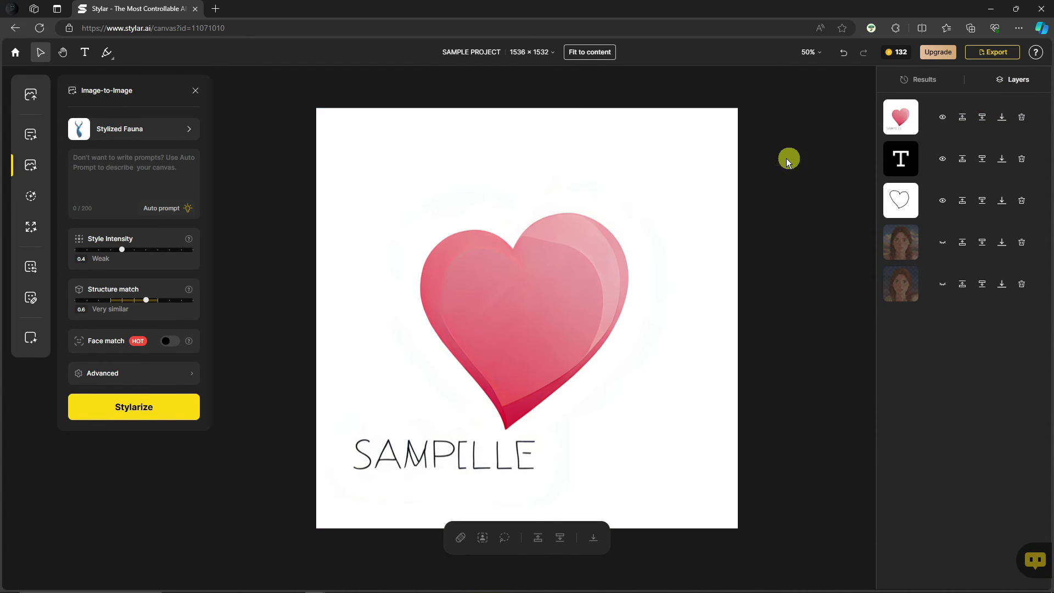
pyautogui.click(924, 80)
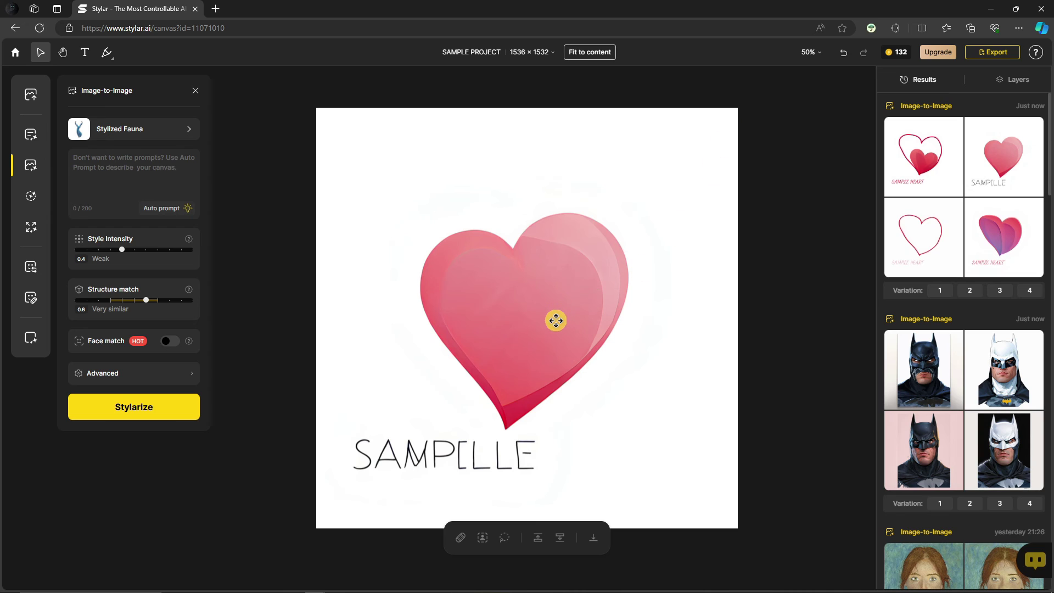
pyautogui.click(482, 207)
# Step: Delete the pink heart, the outline heart and the SAMPLE HEART caption
pyautogui.press('Delete')
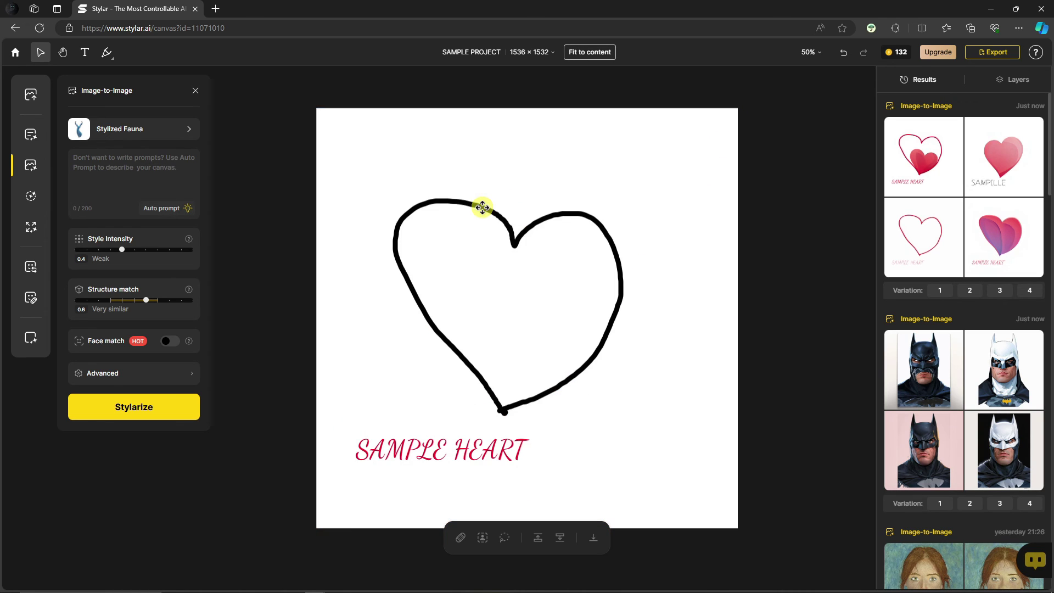
pyautogui.click(482, 207)
pyautogui.press('Delete')
pyautogui.click(466, 454)
pyautogui.press('Delete')
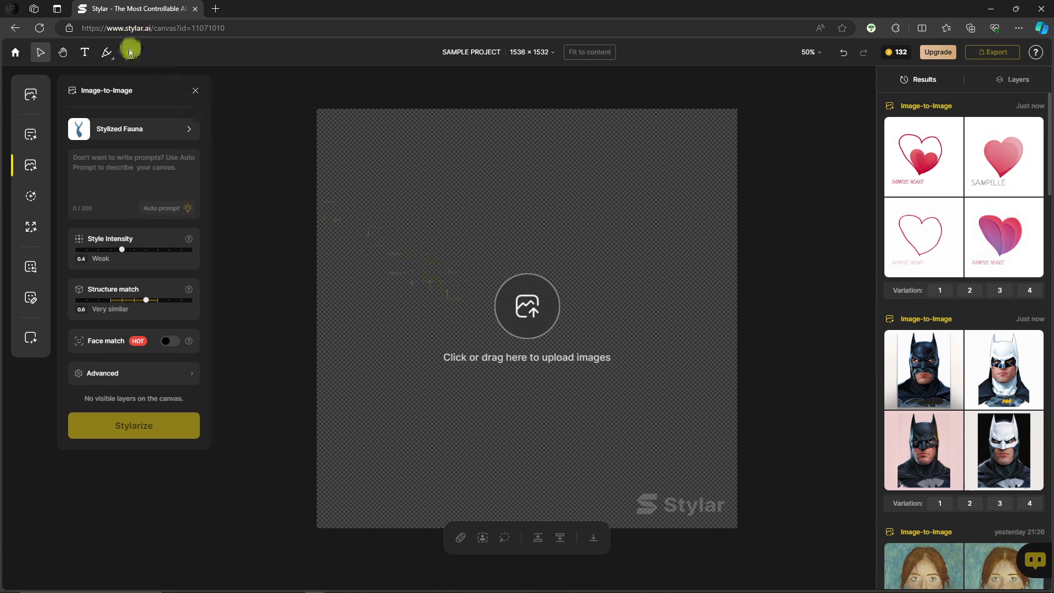
# Step: Upload the green-eyed bear logo from Downloads and enlarge it to fill the canvas
pyautogui.click(107, 53)
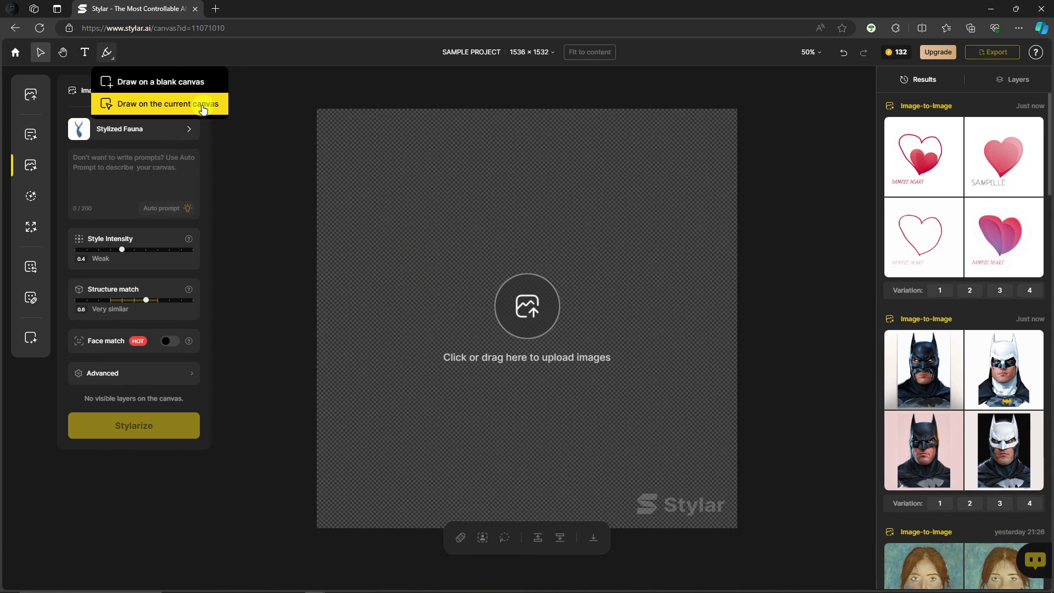
pyautogui.click(535, 302)
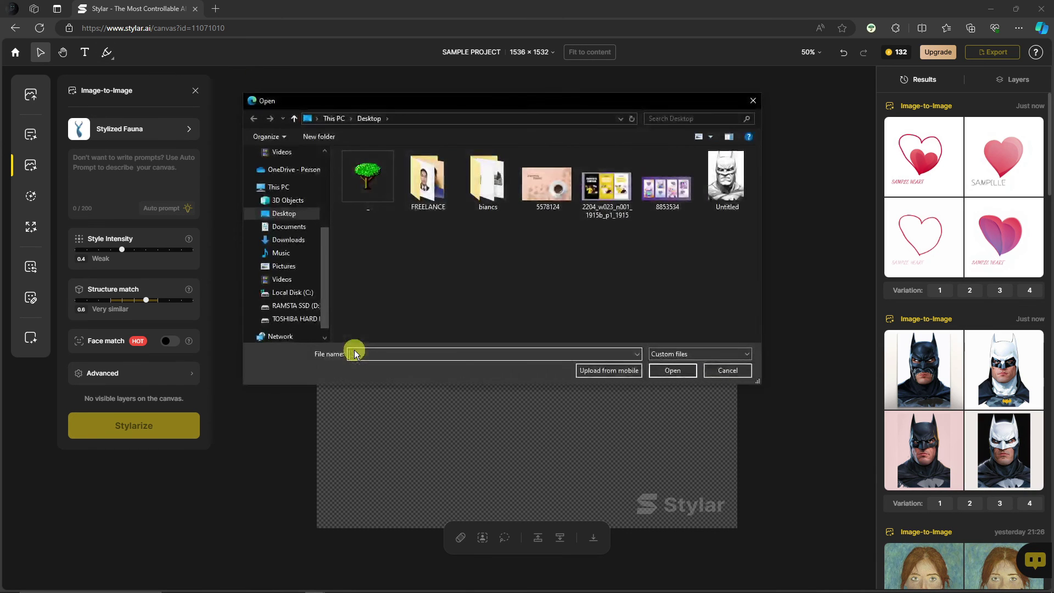
pyautogui.scroll(4, 286, 214)
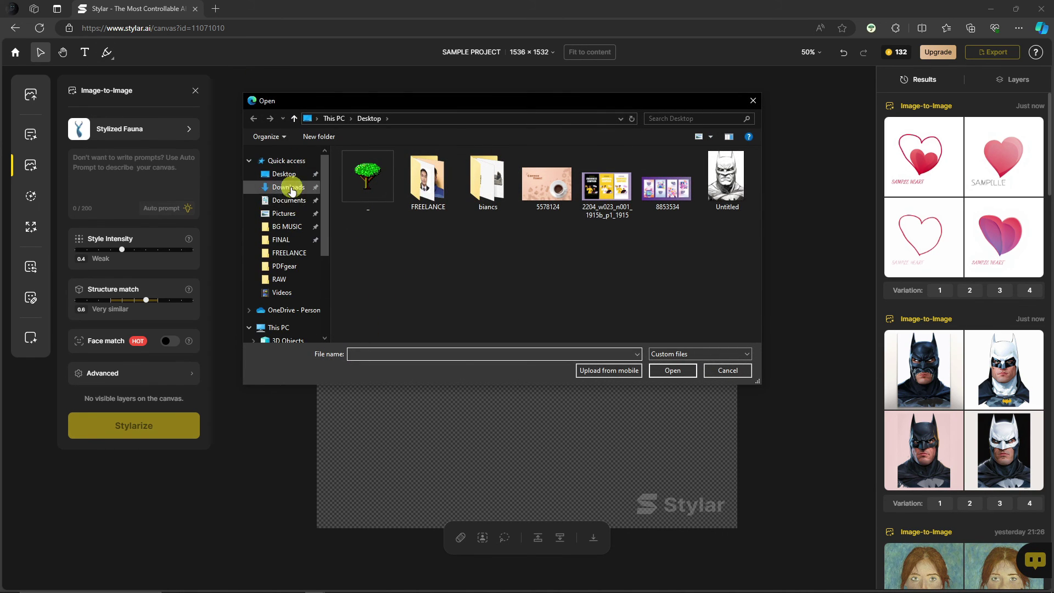
pyautogui.click(289, 188)
pyautogui.scroll(-3, 631, 236)
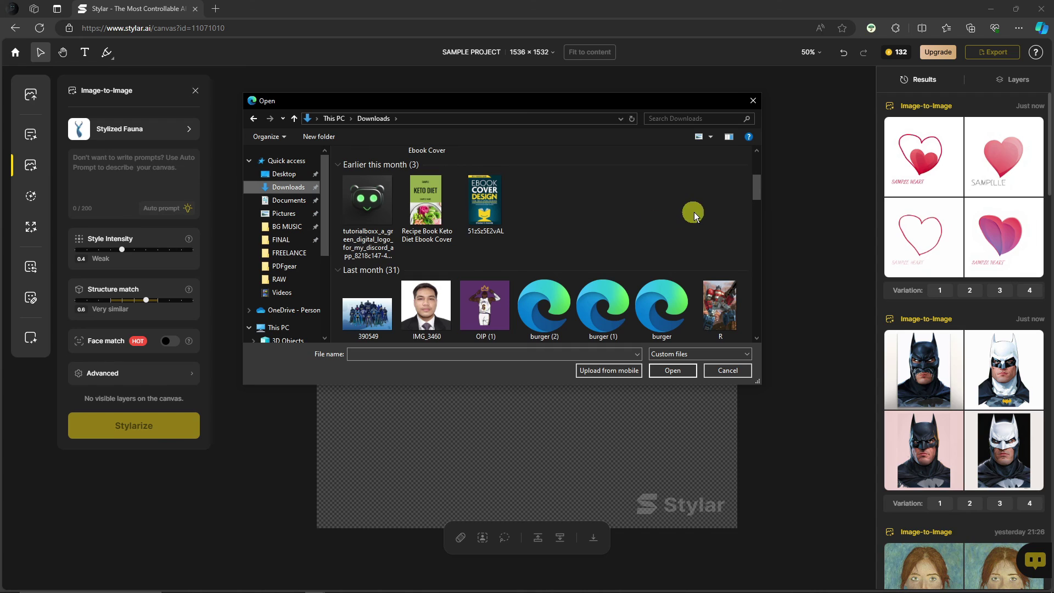
pyautogui.doubleClick(367, 200)
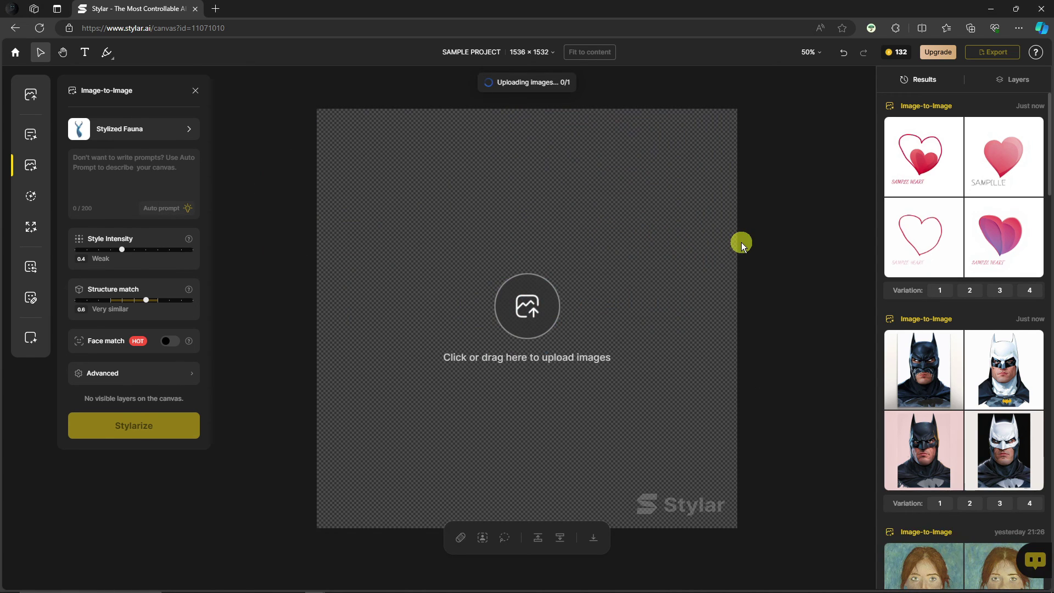
pyautogui.moveTo(540, 309); pyautogui.dragTo(469, 242)
pyautogui.moveTo(597, 389); pyautogui.dragTo(731, 534)
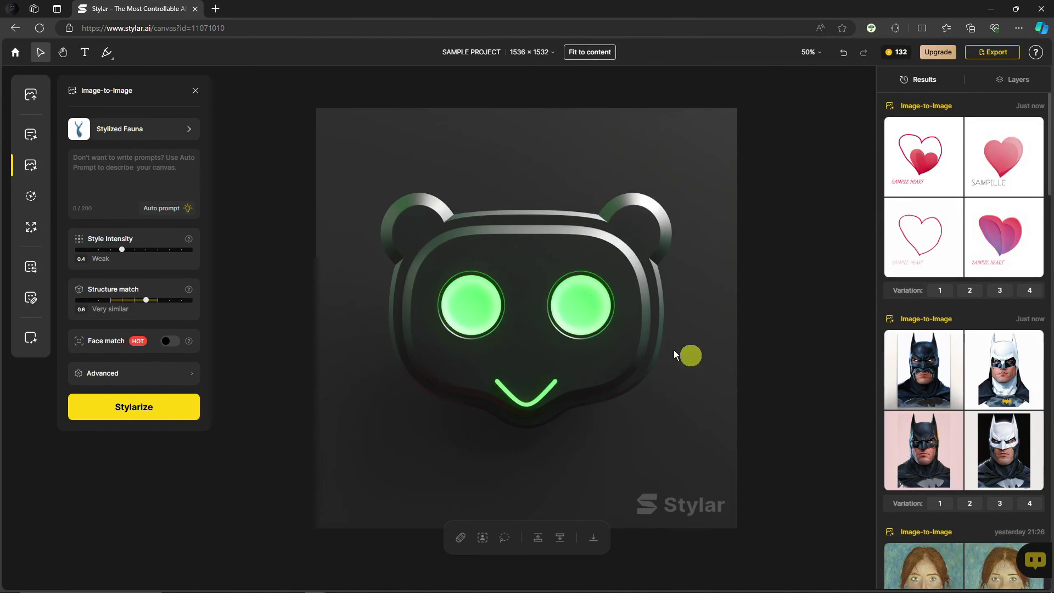
pyautogui.click(134, 130)
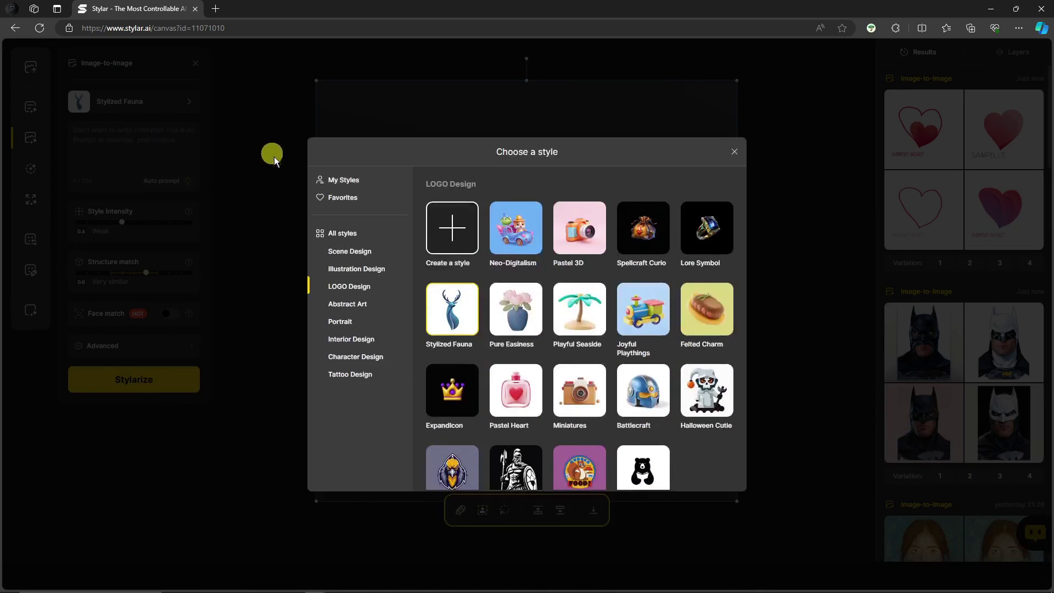
pyautogui.scroll(-1, 653, 335)
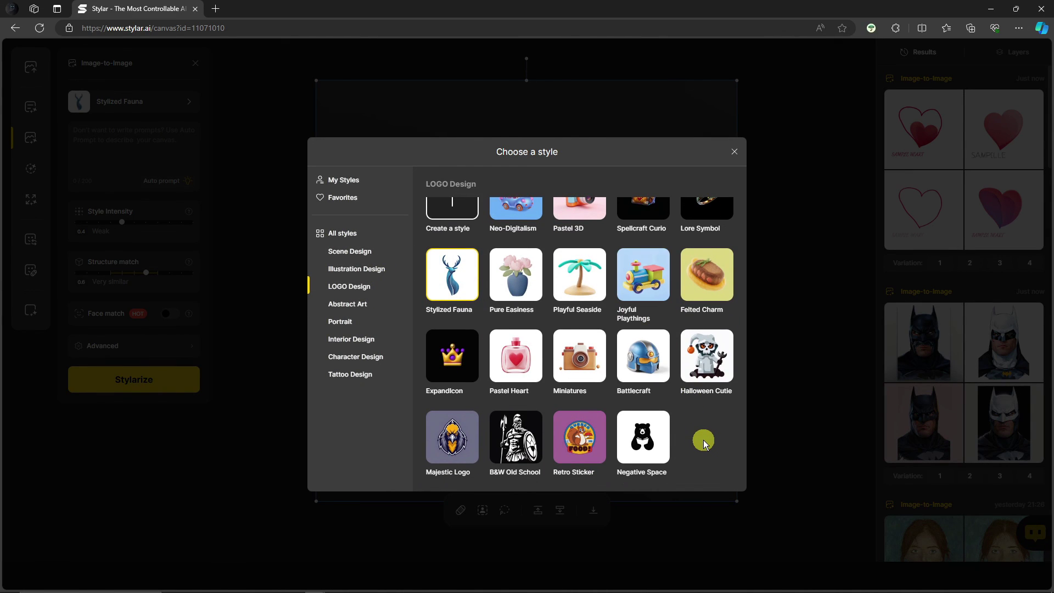
pyautogui.scroll(1, 703, 440)
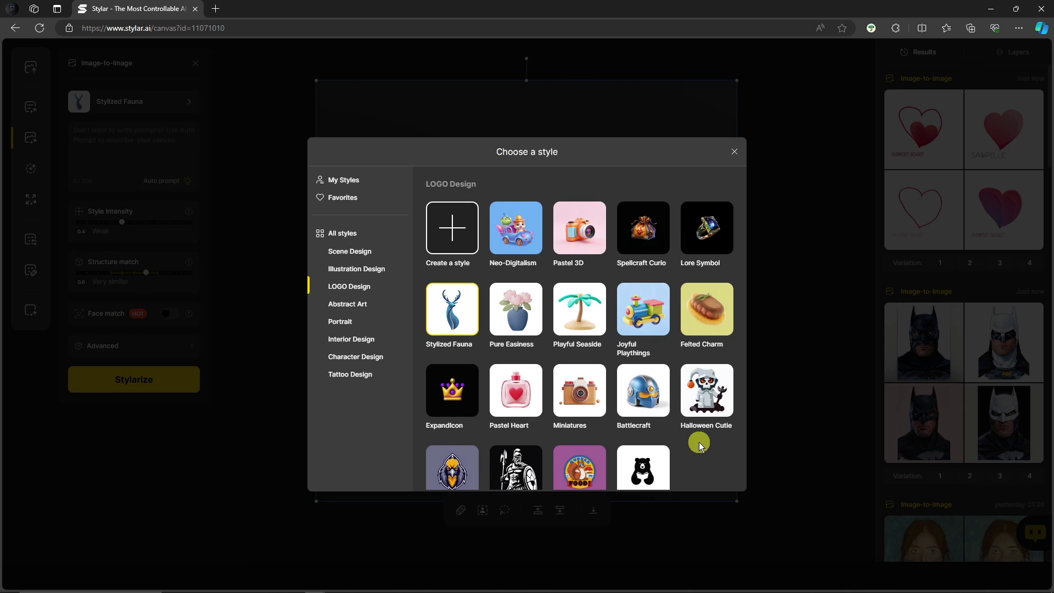
pyautogui.scroll(-1, 460, 304)
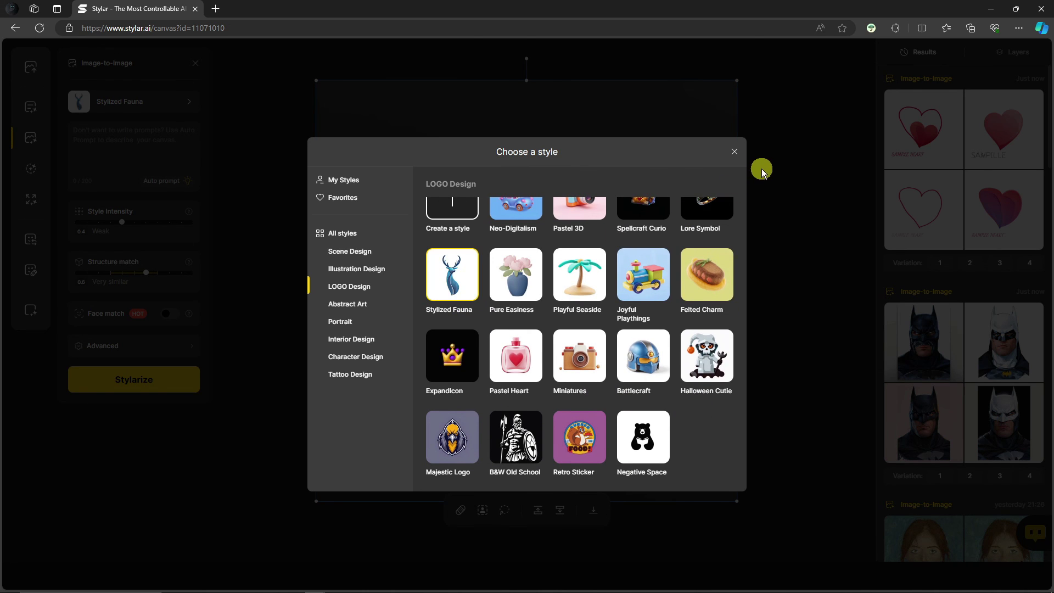
pyautogui.click(783, 167)
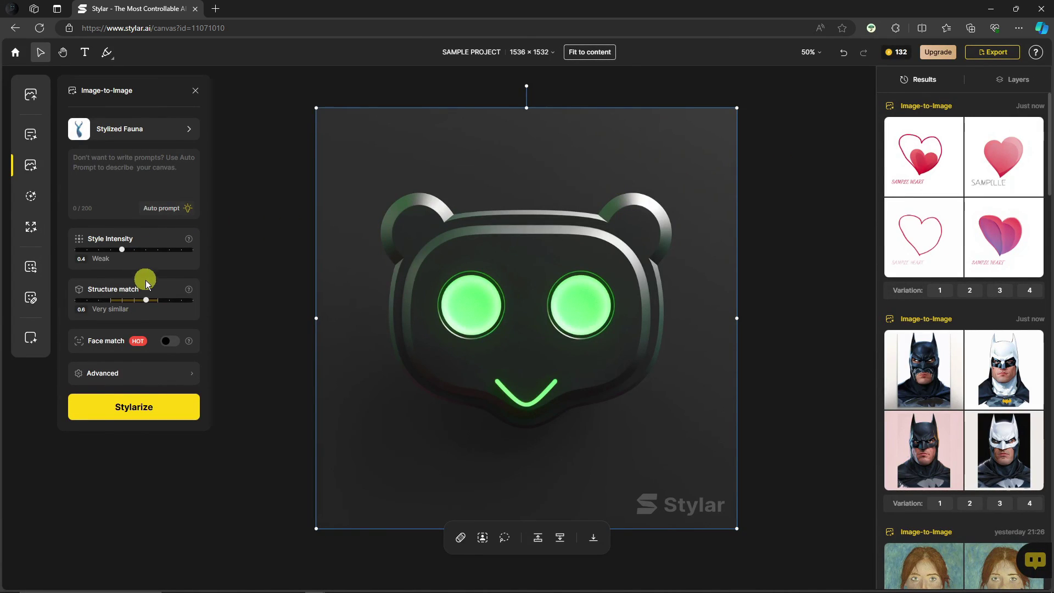
# Step: Generate bear logo variations, place the fourth on the canvas, and toggle its layer to compare
pyautogui.click(152, 409)
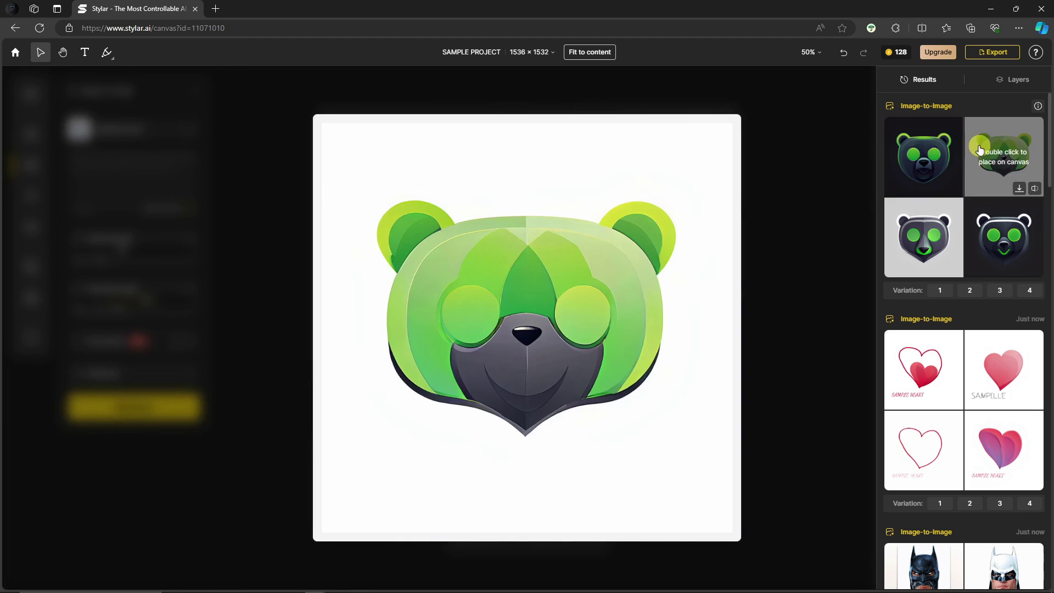
pyautogui.moveTo(989, 249)
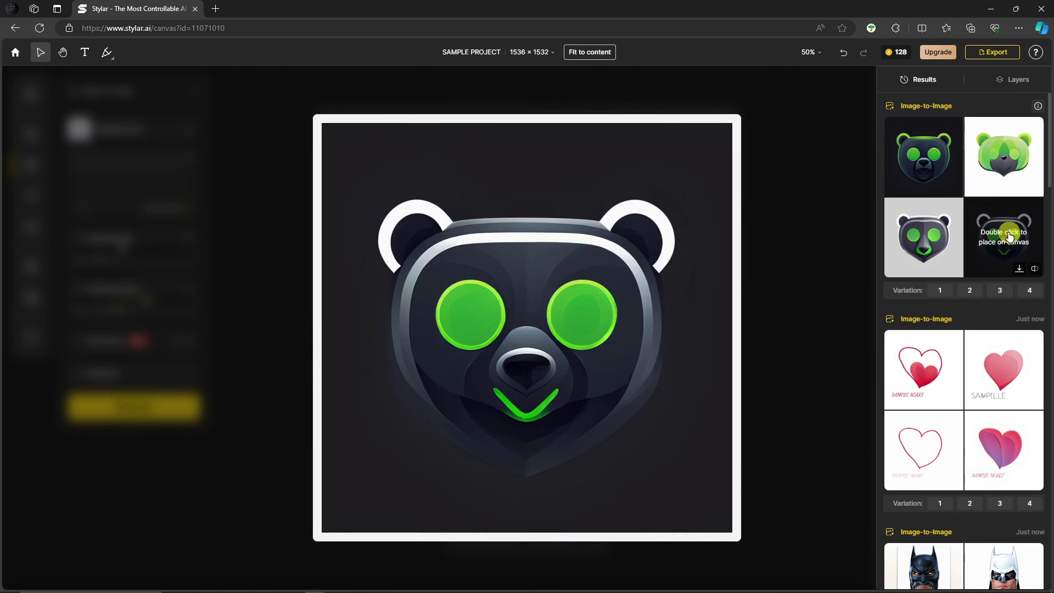
pyautogui.doubleClick(1009, 235)
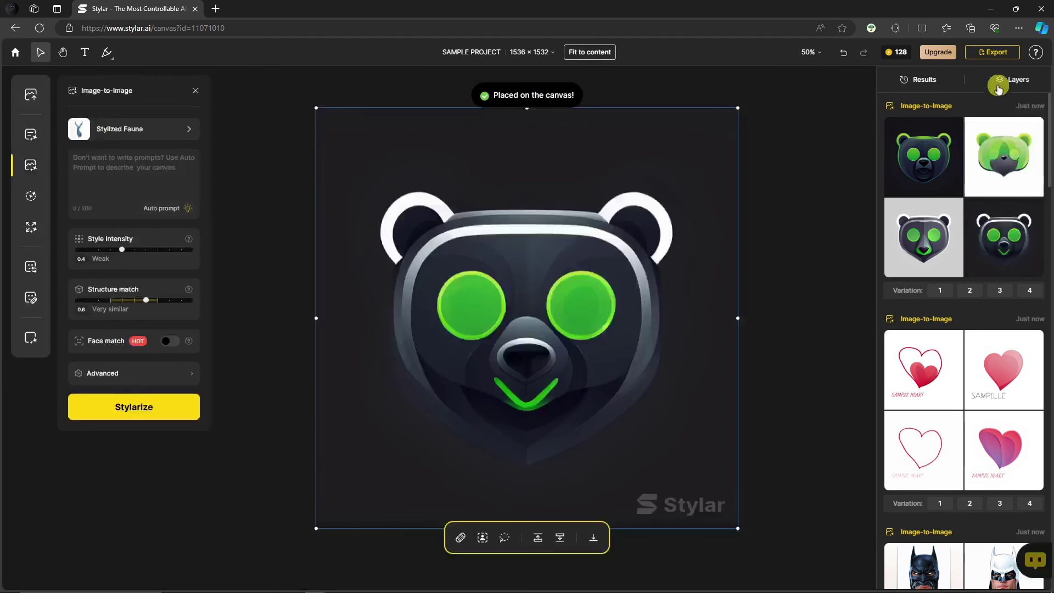
pyautogui.click(1011, 80)
pyautogui.click(943, 118)
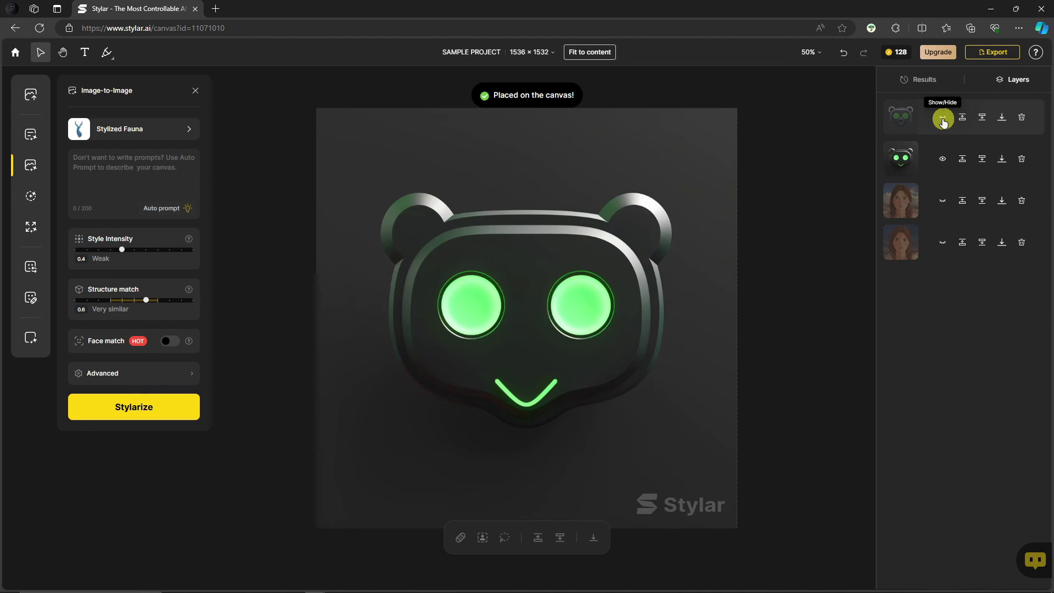
pyautogui.click(942, 119)
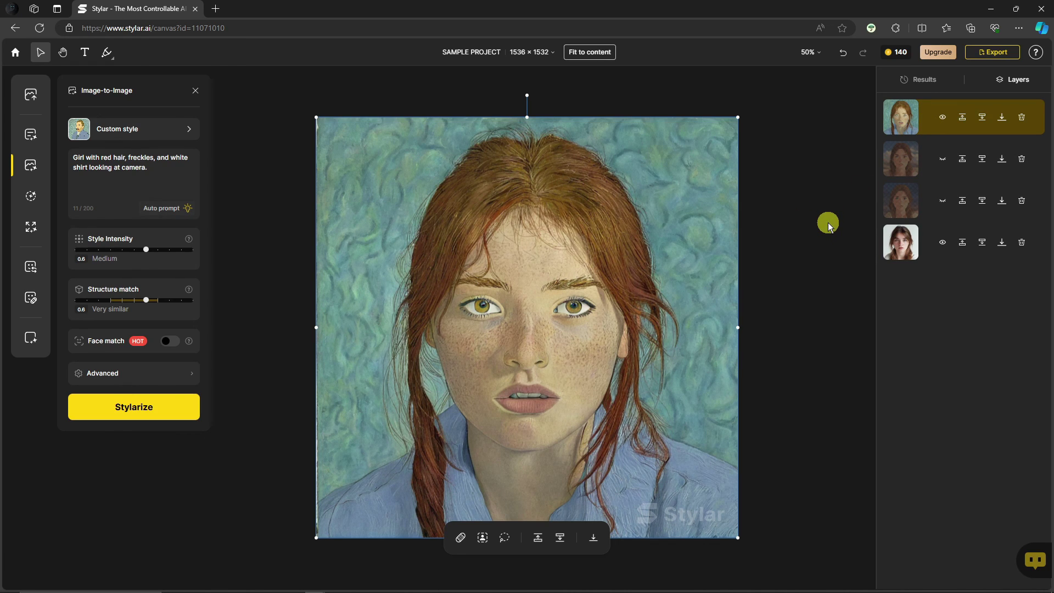
# Step: Back in Results, pick Sketch Elegance from All styles as the Image-to-Image style
pyautogui.click(926, 78)
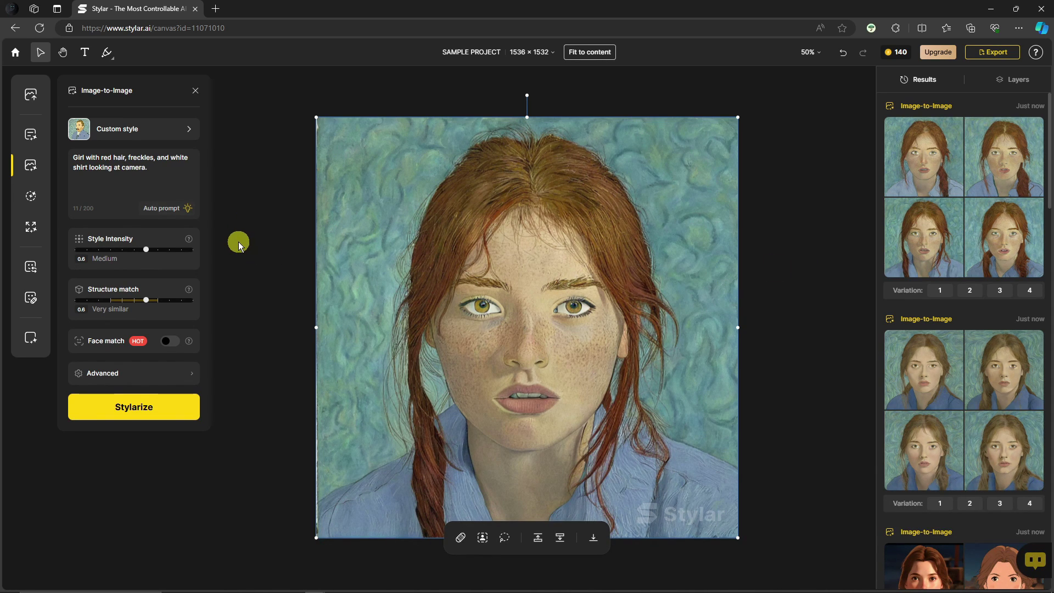
pyautogui.click(140, 131)
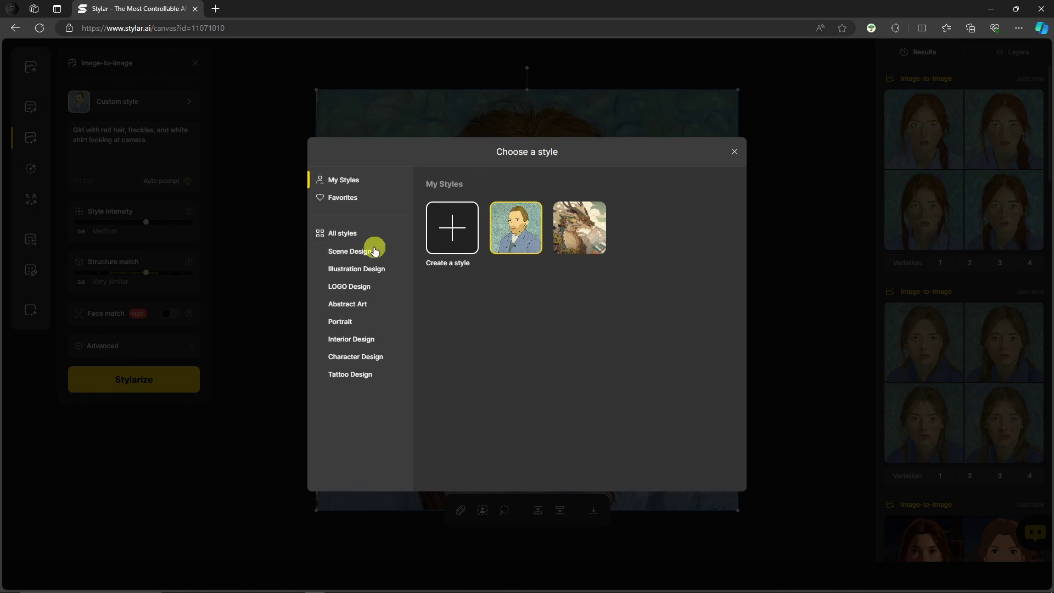
pyautogui.click(372, 270)
pyautogui.click(371, 286)
pyautogui.click(351, 233)
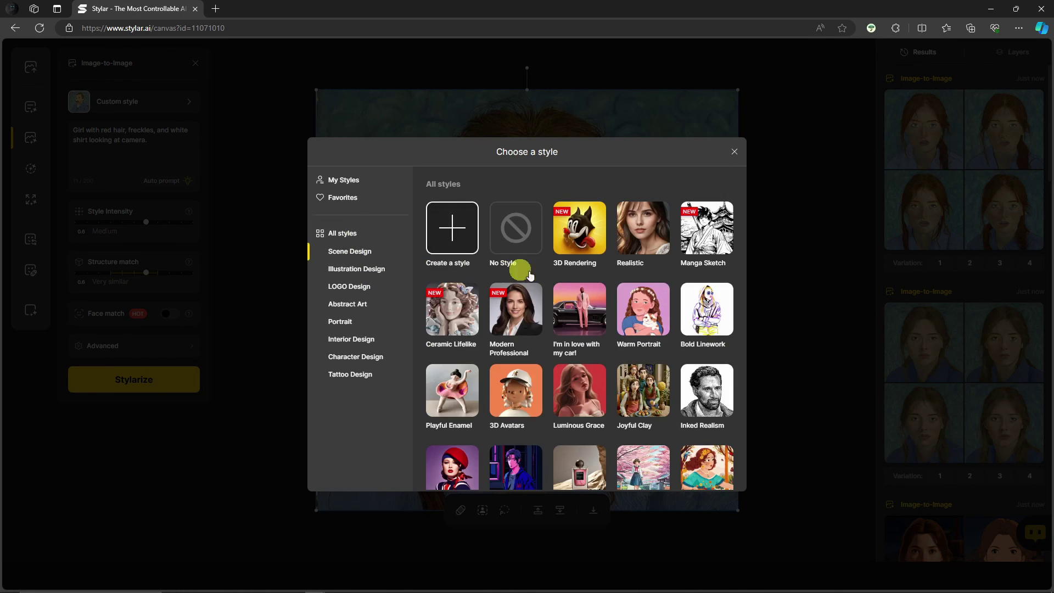
pyautogui.moveTo(581, 289)
pyautogui.scroll(-3, 604, 313)
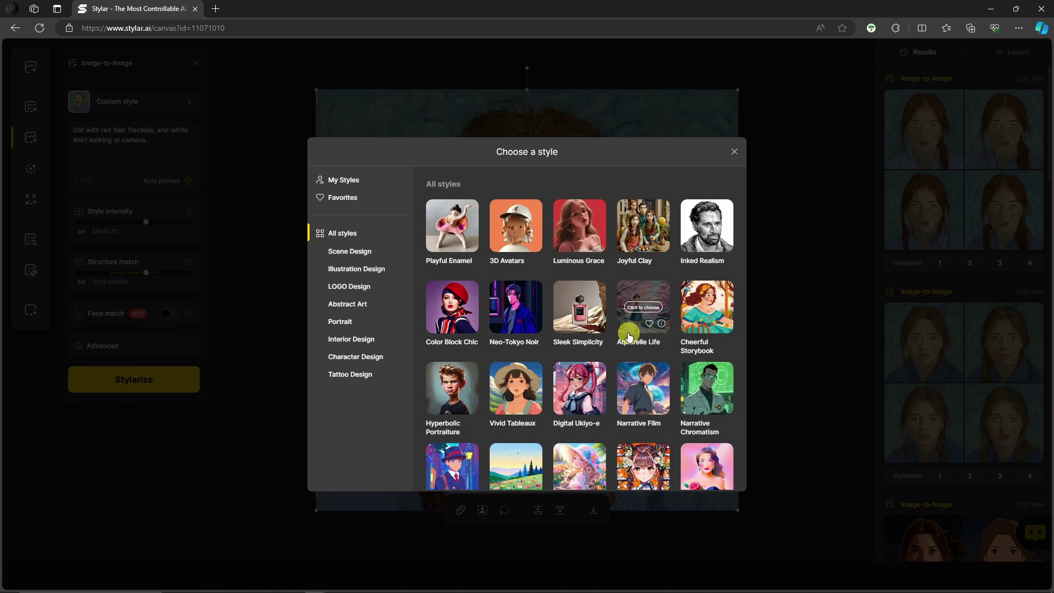
pyautogui.scroll(-4, 629, 336)
pyautogui.scroll(-2, 629, 335)
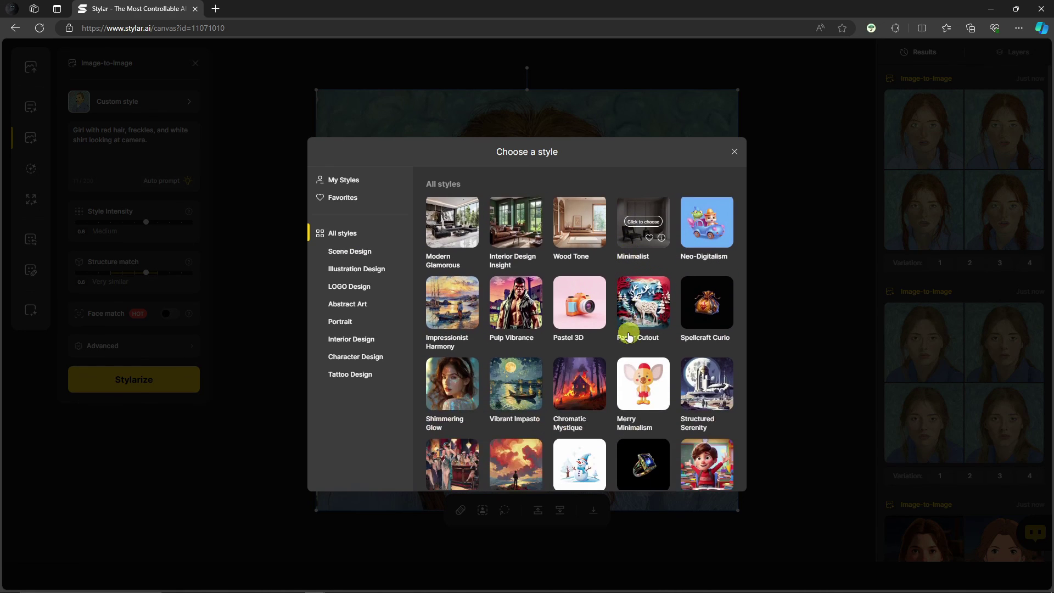
pyautogui.scroll(-8, 629, 336)
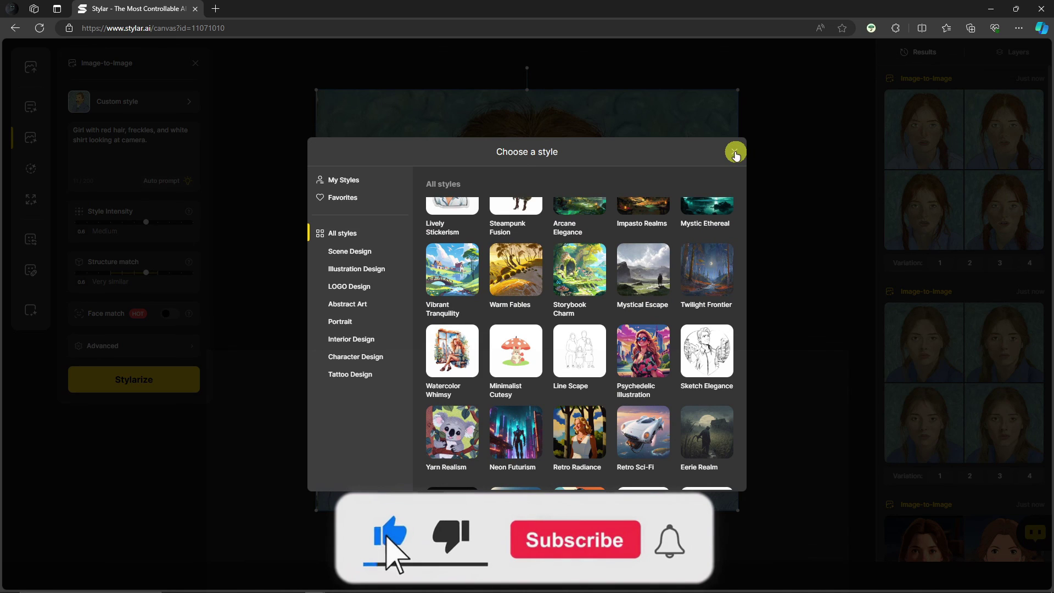
pyautogui.click(706, 350)
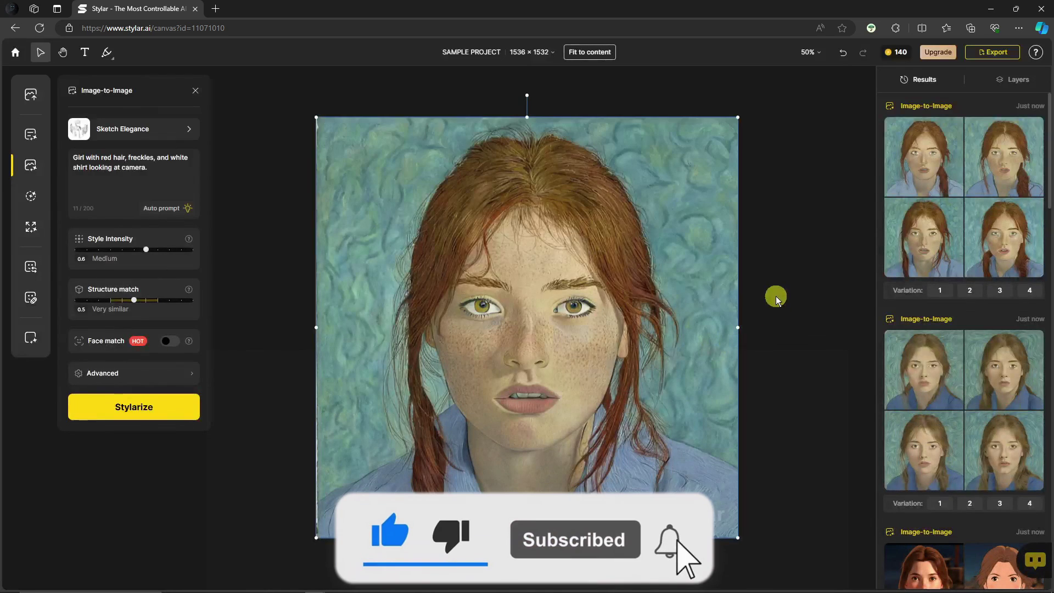